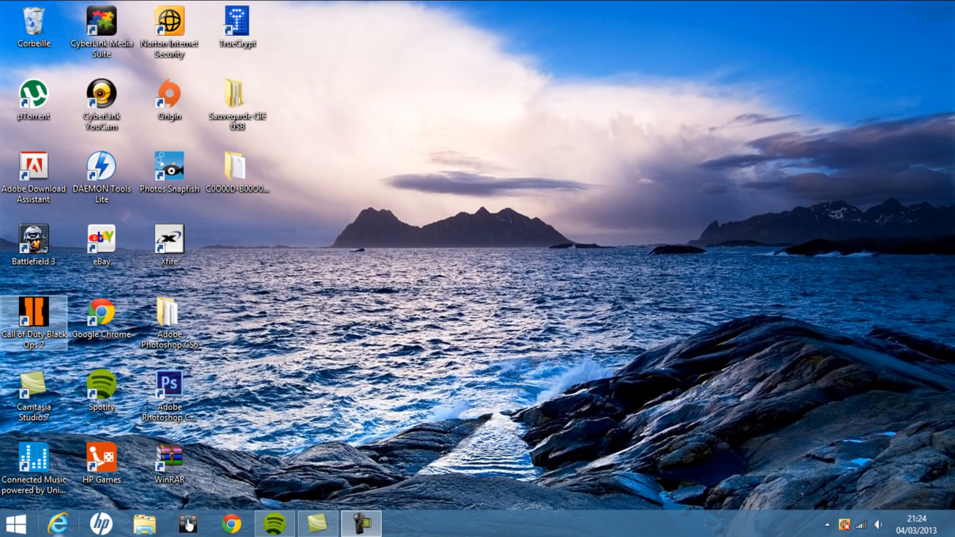
# Launch Word 2013
pyautogui.click(16, 523)
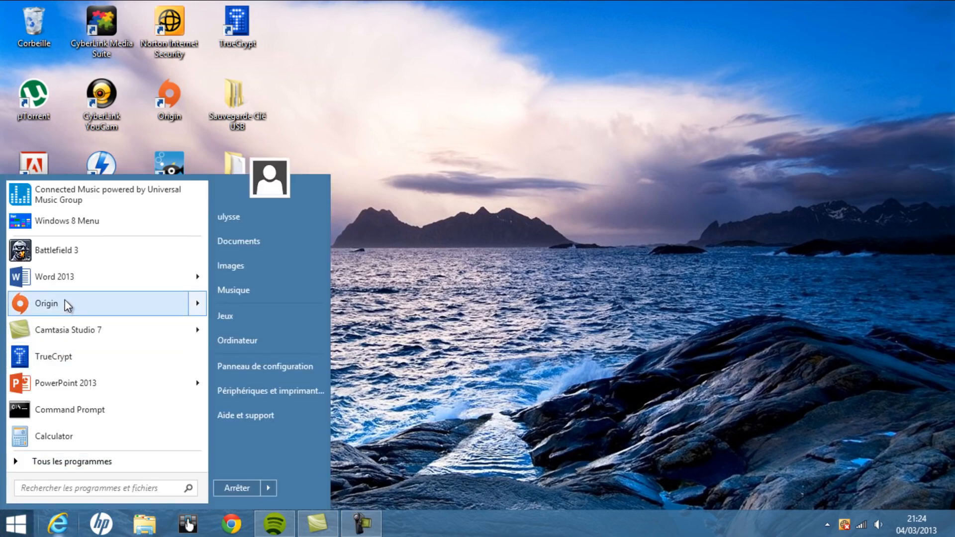
pyautogui.click(62, 271)
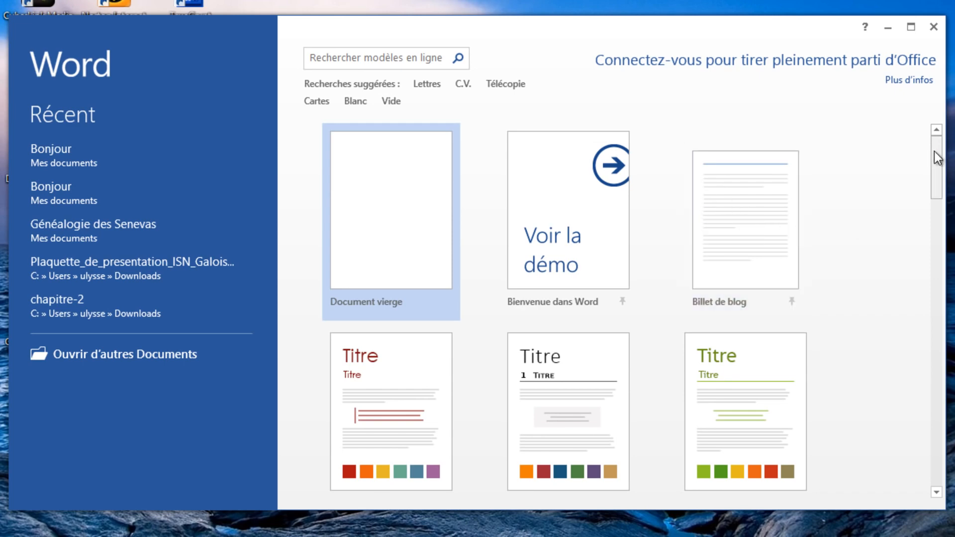
# Look through the document templates offered on the start page, from the blank designs to the letters and reports
pyautogui.moveTo(935, 158)
pyautogui.mouseDown()
pyautogui.moveTo(936, 345)
pyautogui.moveTo(936, 154)
pyautogui.mouseUp()
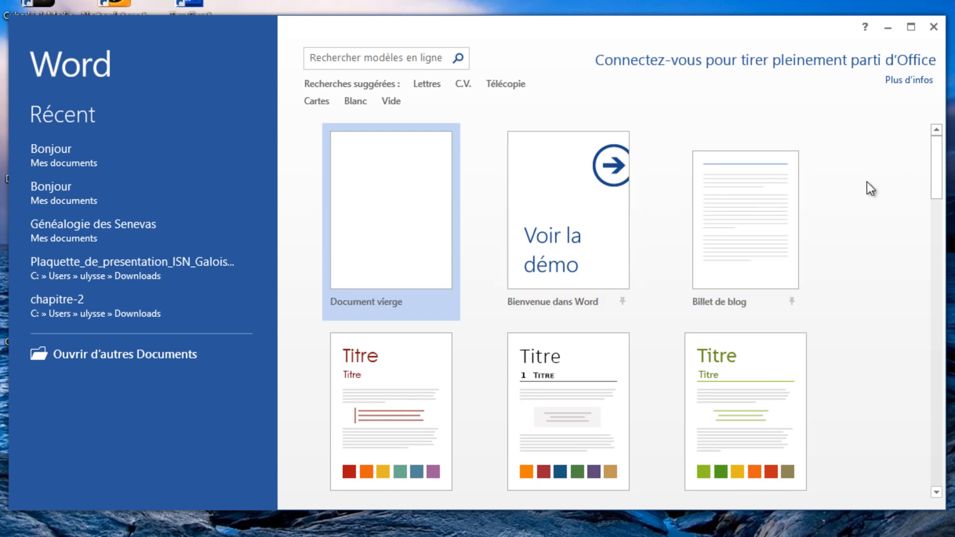
pyautogui.moveTo(939, 180); pyautogui.dragTo(952, 201)
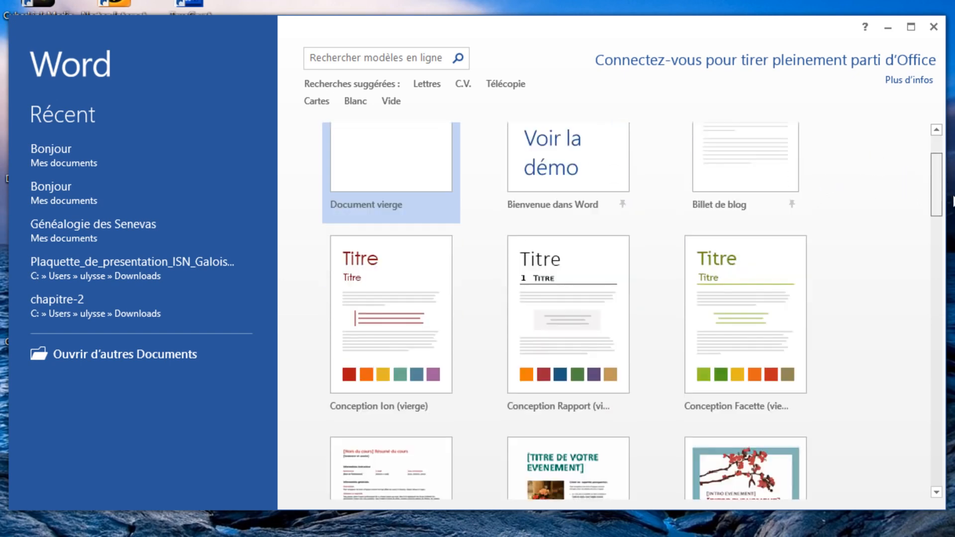
pyautogui.scroll(-2, 754, 332)
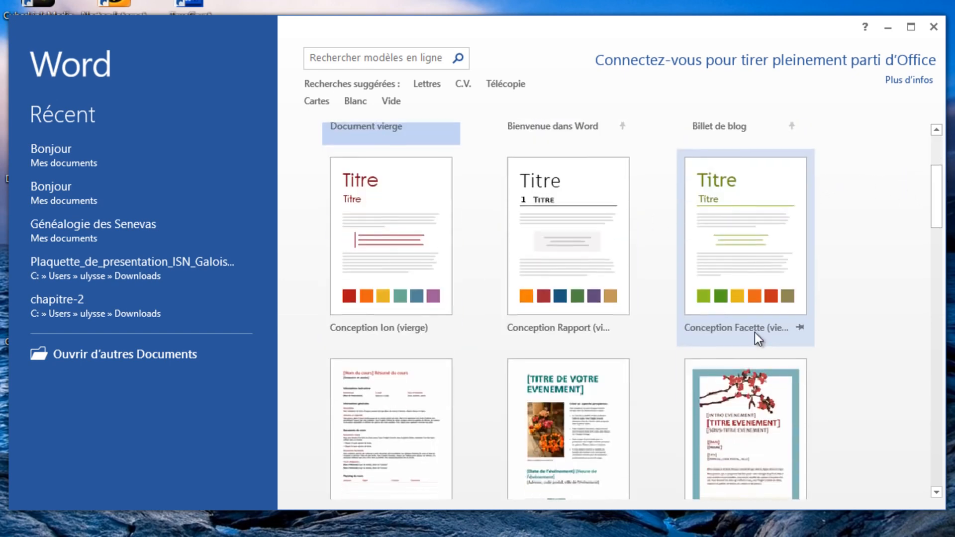
pyautogui.scroll(-3, 746, 329)
pyautogui.scroll(-2, 500, 313)
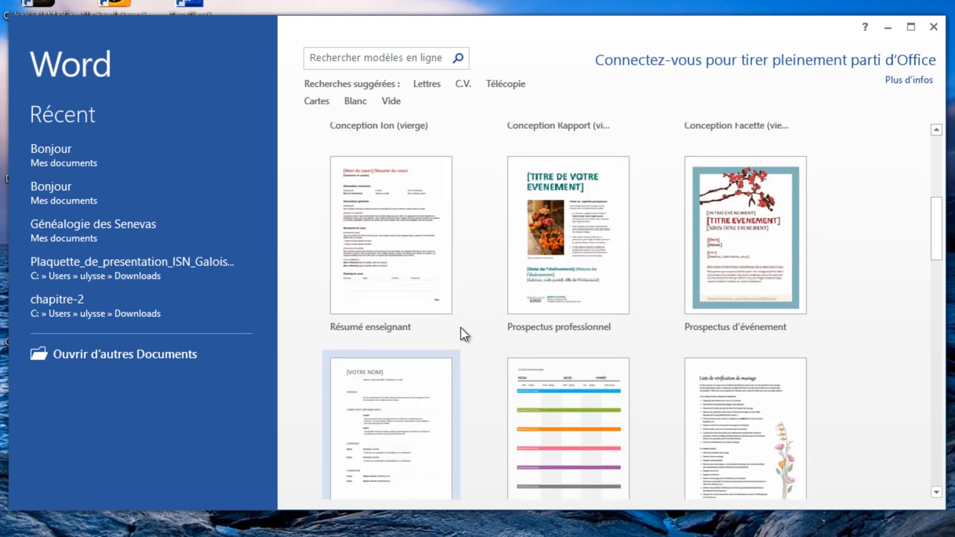
pyautogui.scroll(-4, 447, 308)
pyautogui.scroll(-4, 398, 289)
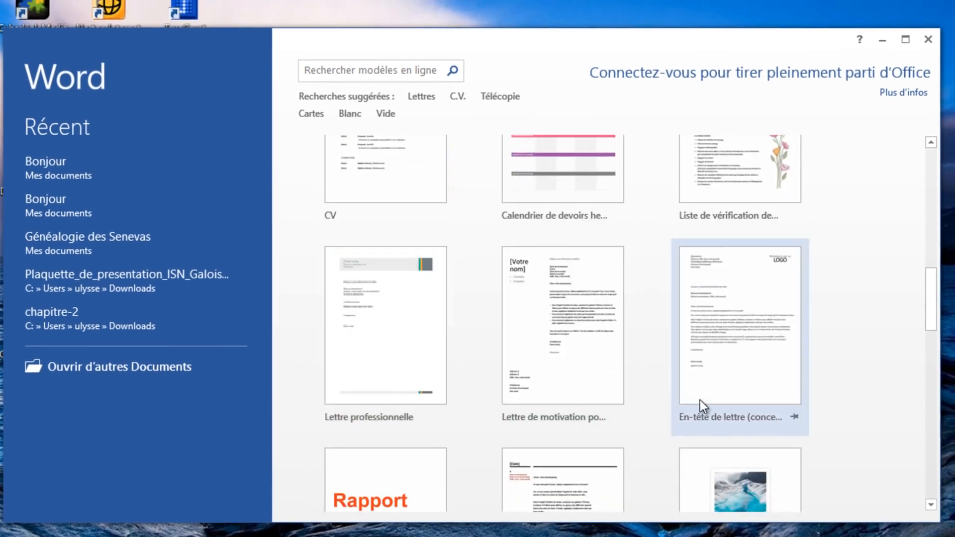
pyautogui.scroll(-3, 671, 388)
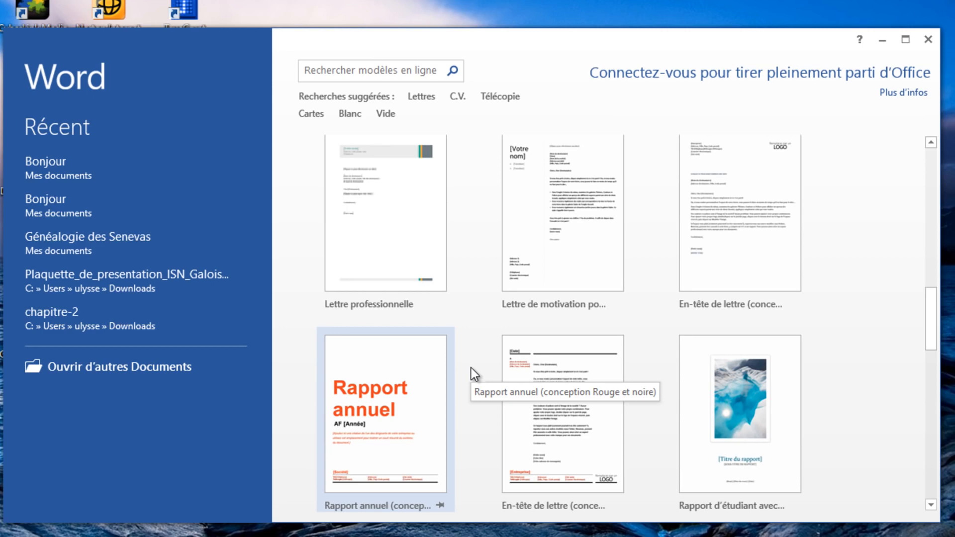
pyautogui.scroll(-4, 622, 348)
pyautogui.scroll(10, 602, 249)
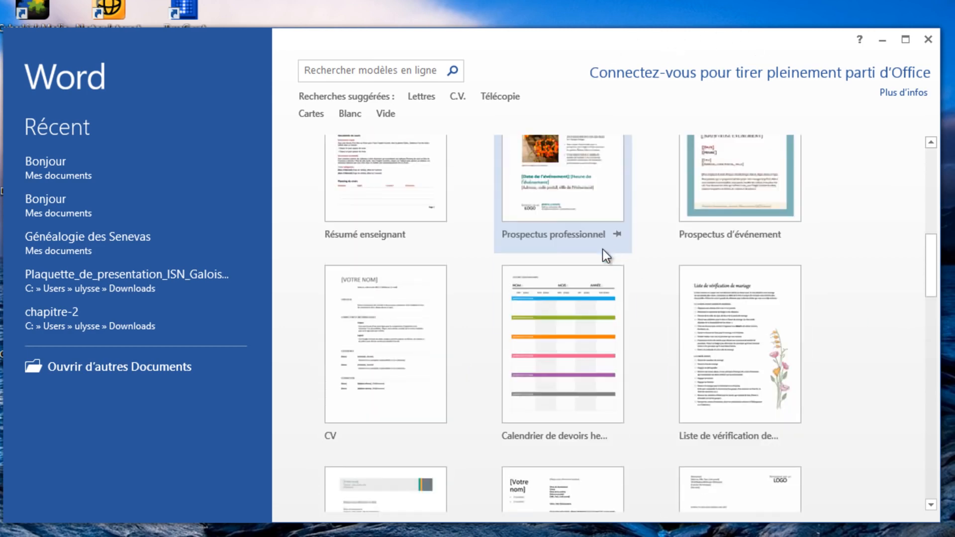
pyautogui.scroll(1, 360, 144)
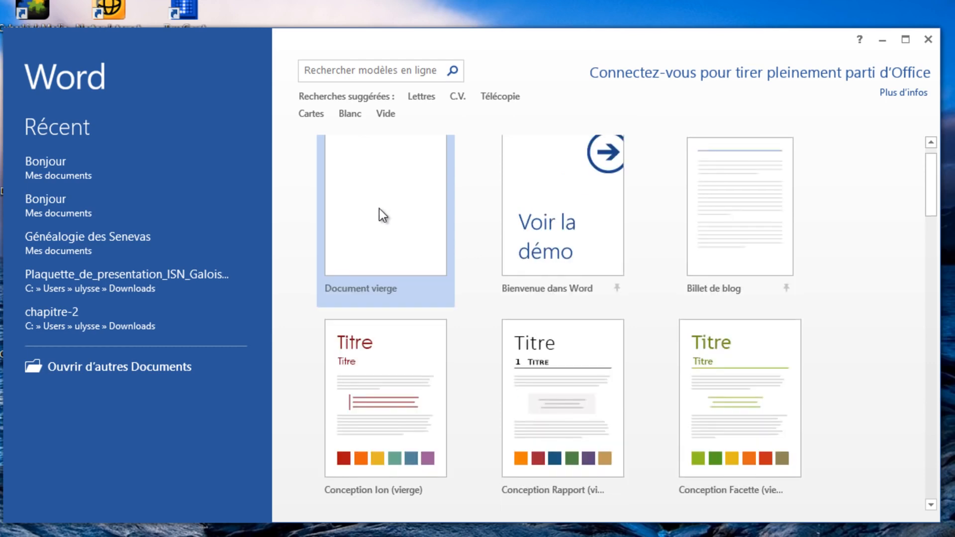
# Create a blank document and set its font to Times New Roman, size 14
pyautogui.click(379, 207)
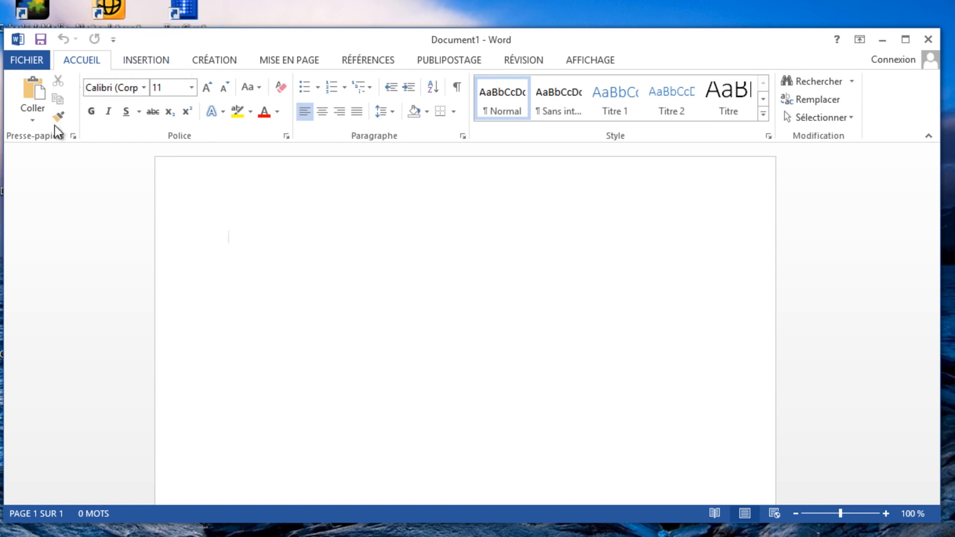
pyautogui.click(143, 88)
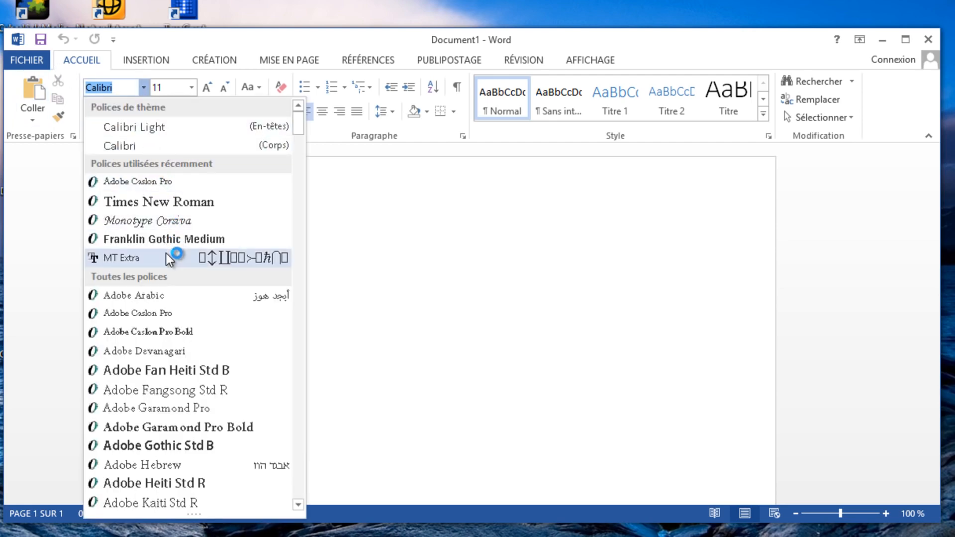
pyautogui.click(166, 202)
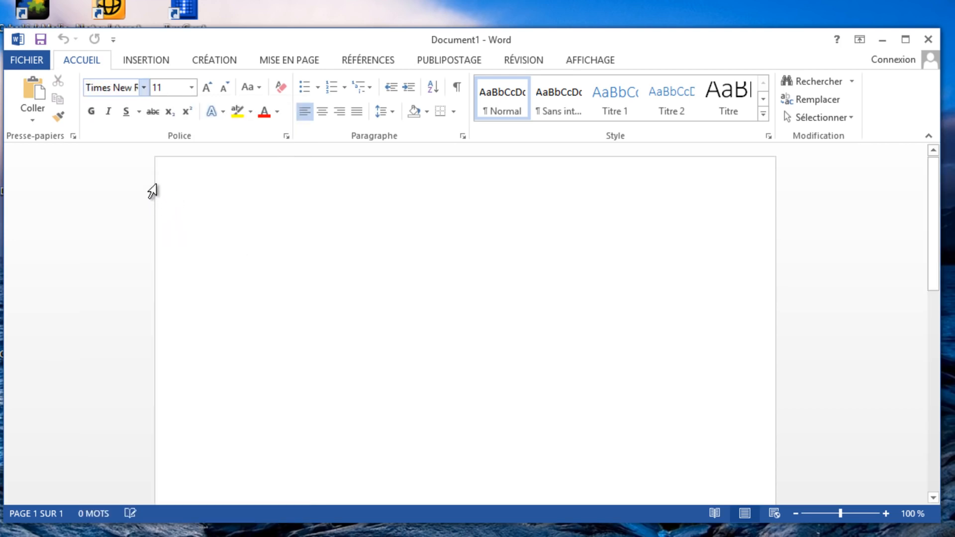
pyautogui.click(191, 88)
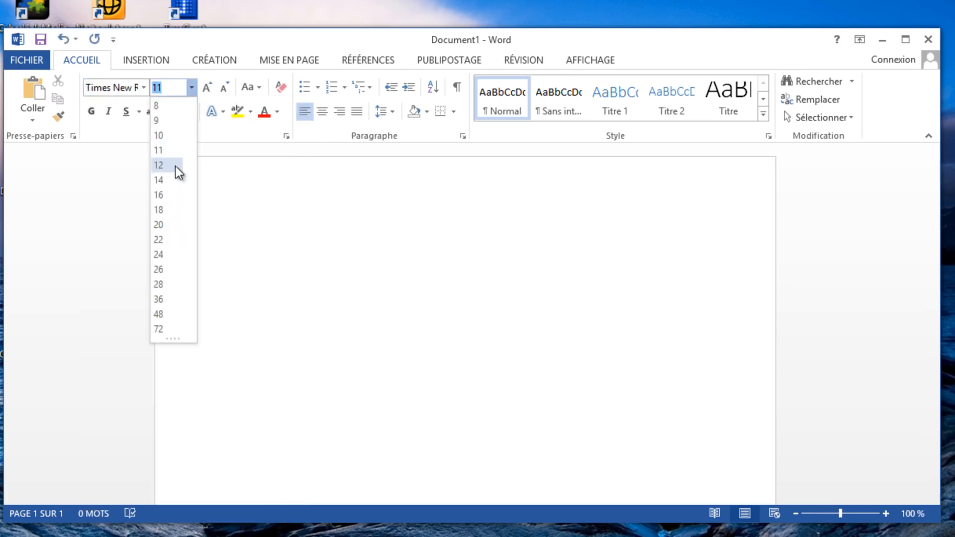
pyautogui.click(155, 183)
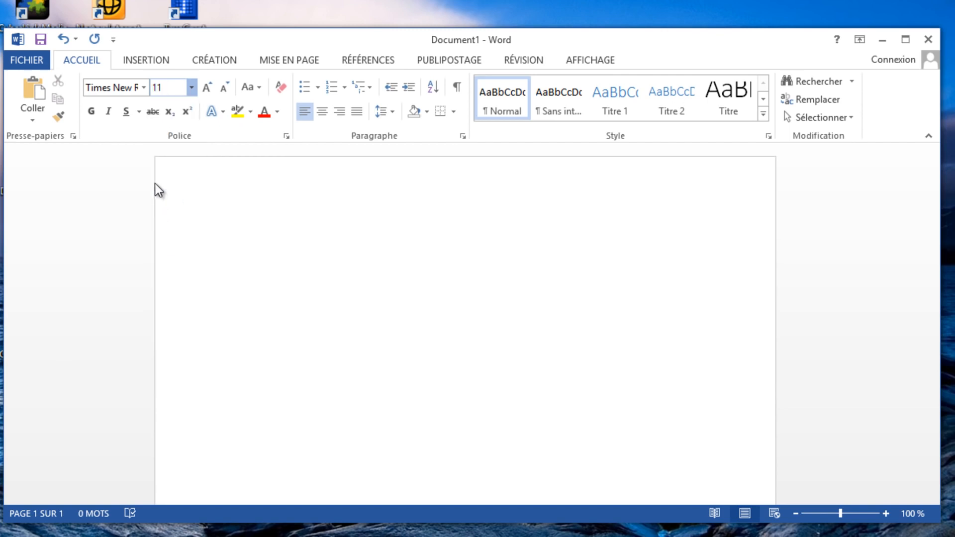
# Try bold, italic, underline, strikethrough and superscript on the empty line, switch them off, and return the font size to 14
pyautogui.click(93, 113)
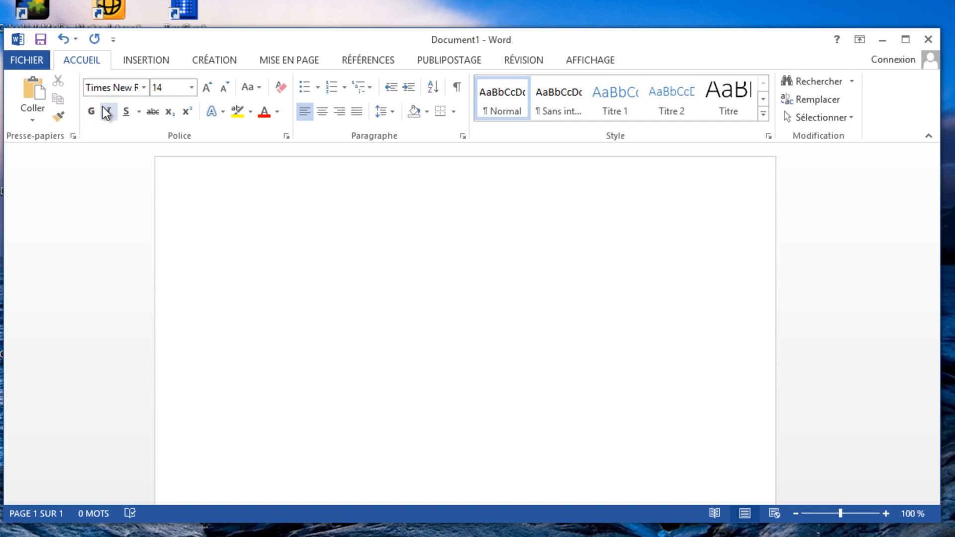
pyautogui.click(108, 113)
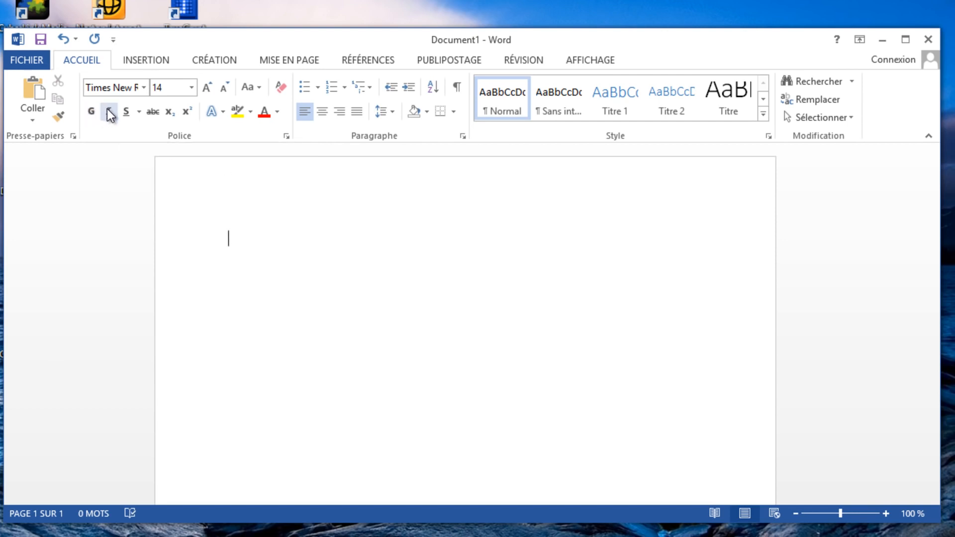
pyautogui.click(131, 114)
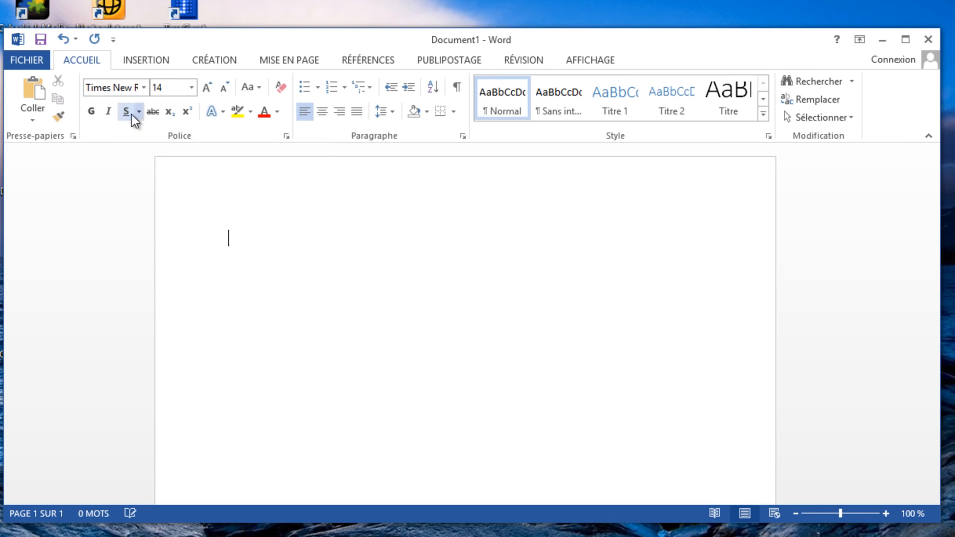
pyautogui.click(128, 113)
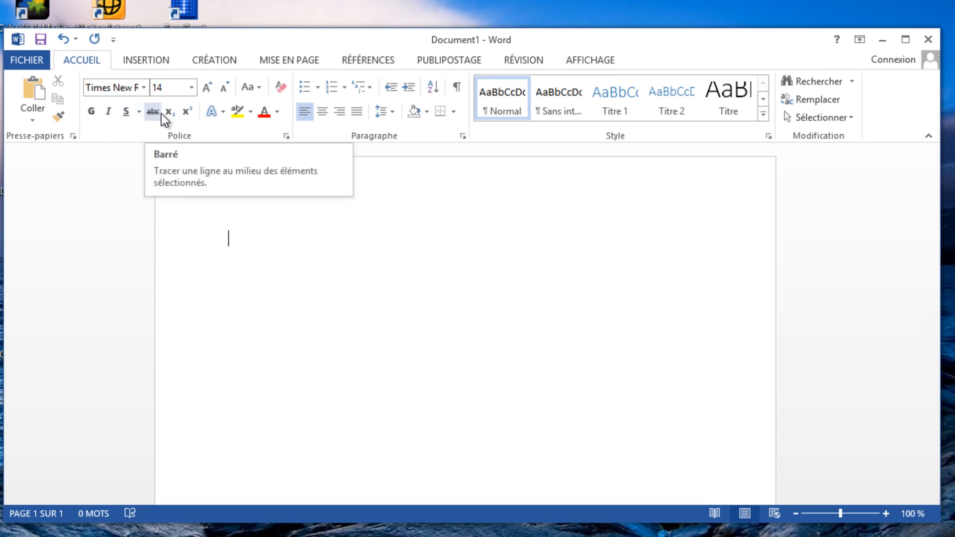
pyautogui.click(158, 114)
pyautogui.click(158, 114)
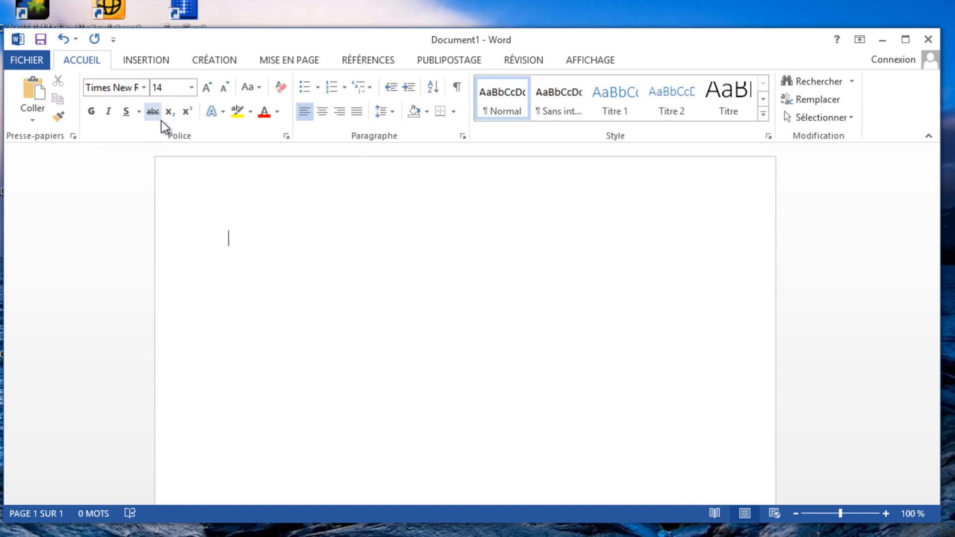
pyautogui.click(187, 114)
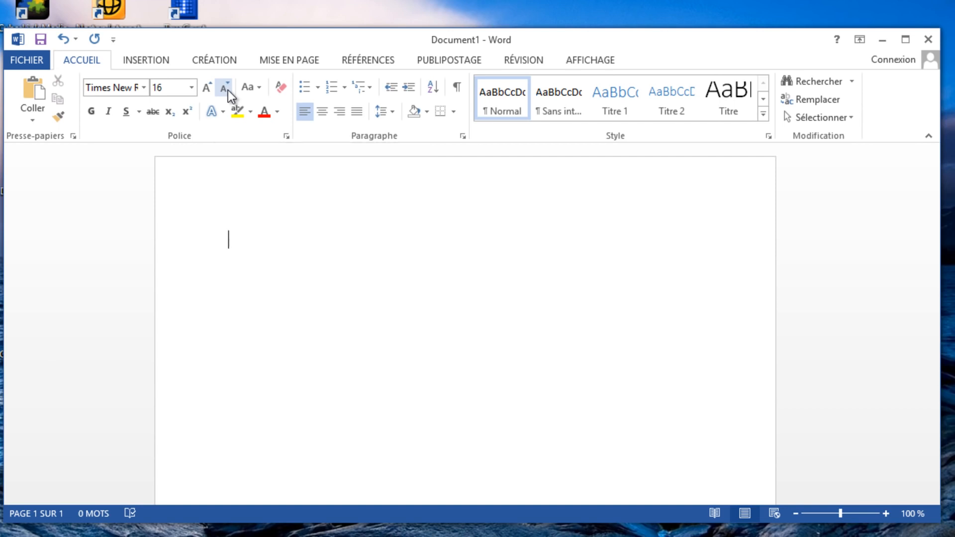
pyautogui.click(227, 89)
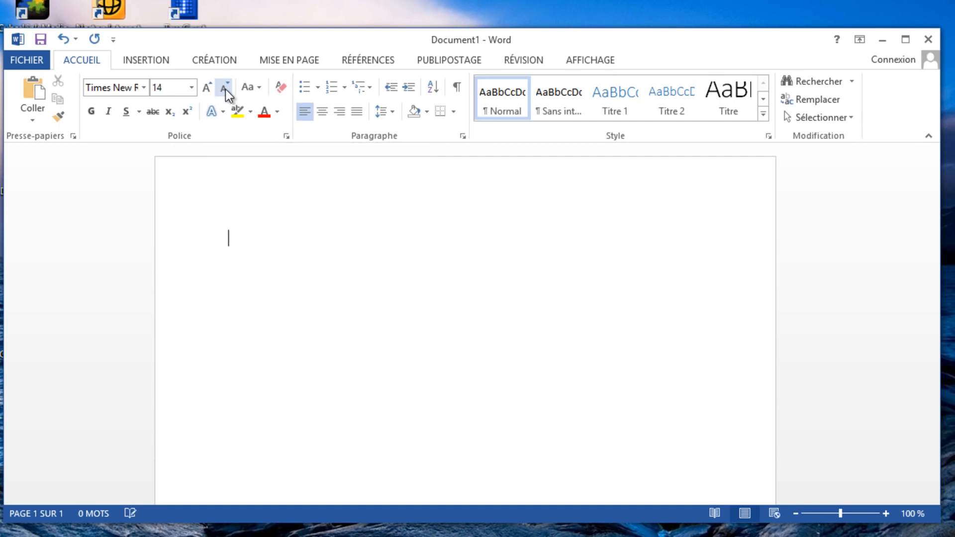
pyautogui.click(222, 115)
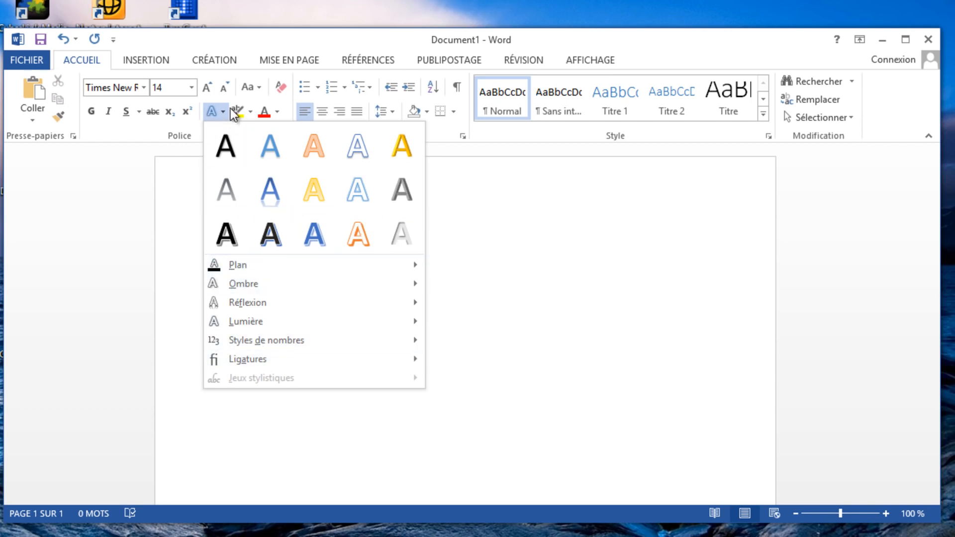
pyautogui.click(245, 44)
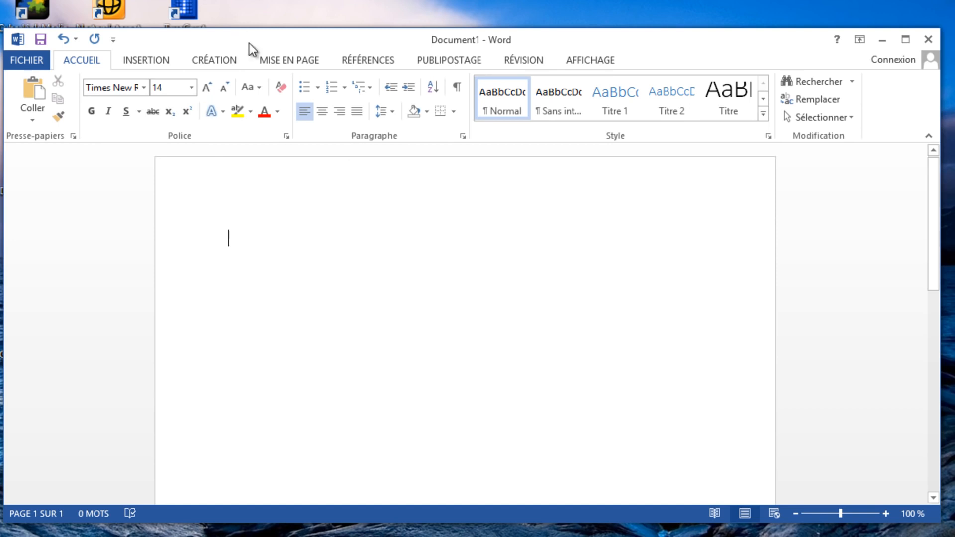
# Enter the sample text "ff" in the document and highlight it in yellow
pyautogui.click(248, 112)
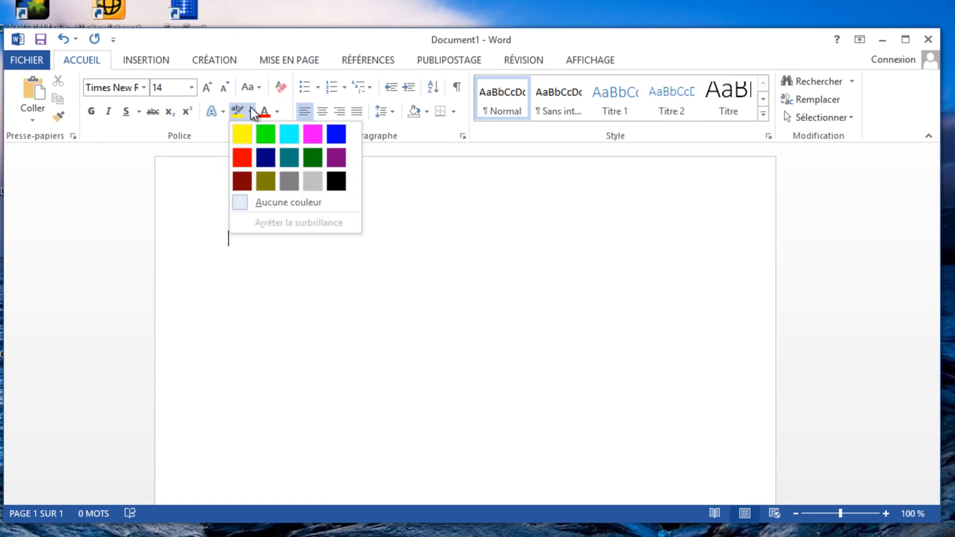
pyautogui.click(245, 140)
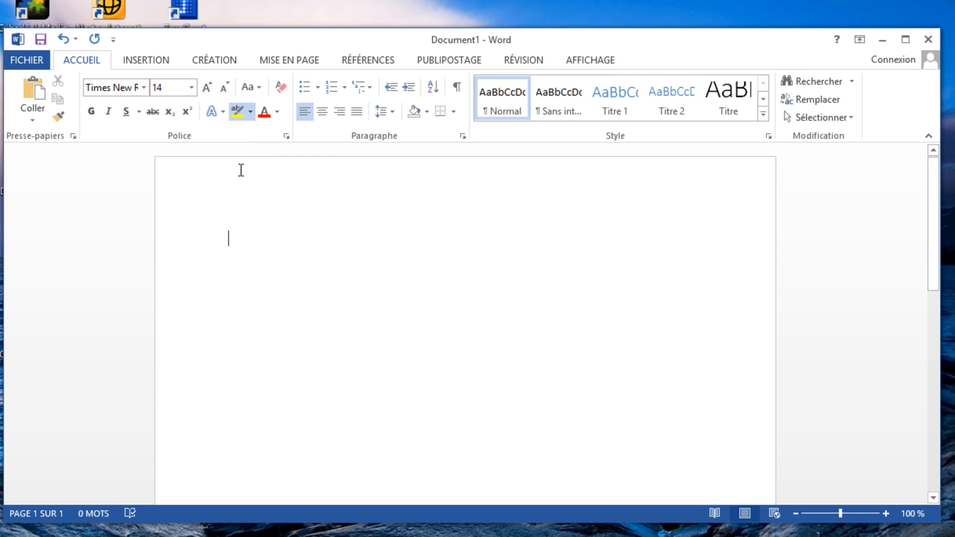
pyautogui.write('ff')
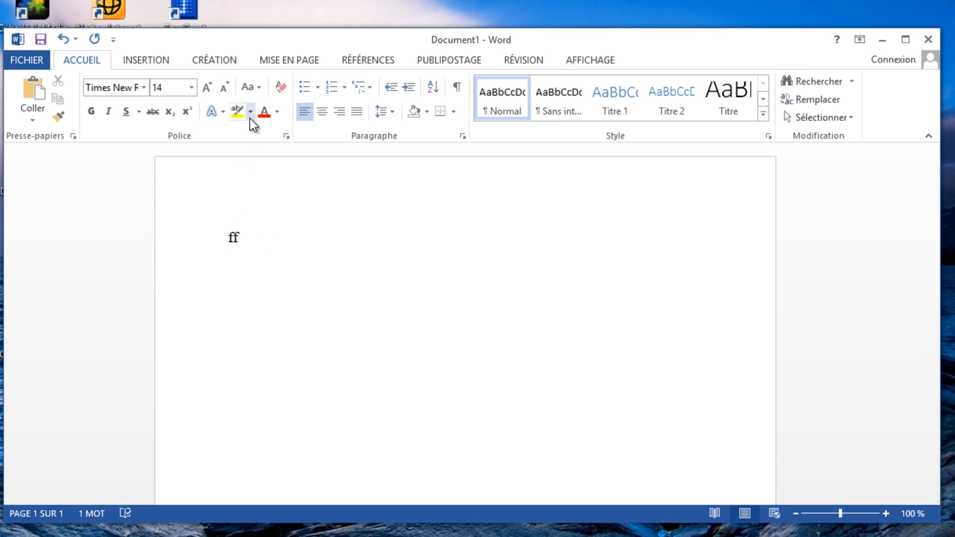
pyautogui.click(250, 113)
pyautogui.click(239, 138)
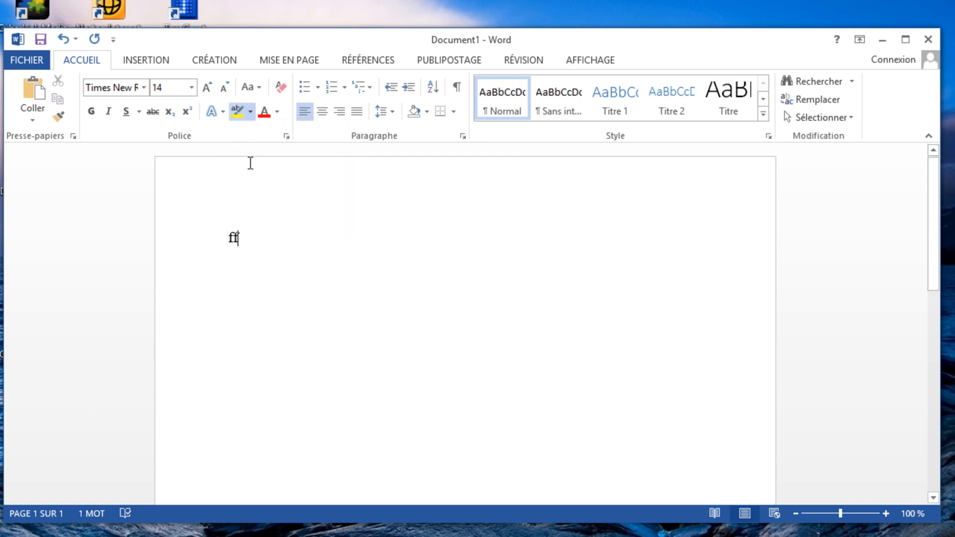
pyautogui.moveTo(241, 238)
pyautogui.mouseDown()
pyautogui.moveTo(214, 239)
pyautogui.moveTo(233, 237)
pyautogui.mouseUp()
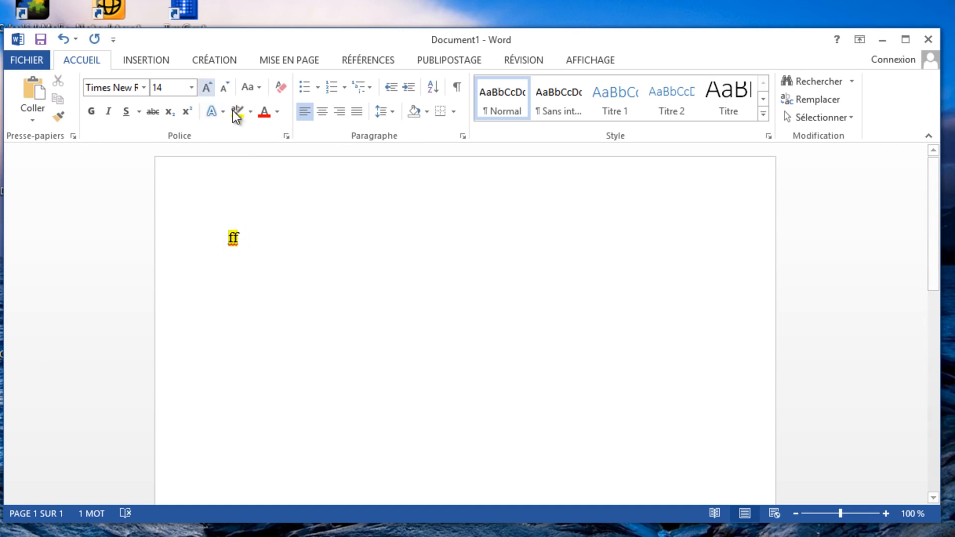
# Set the text highlight colour to no colour (Aucune couleur) and delete the sample text "ff"
pyautogui.click(250, 111)
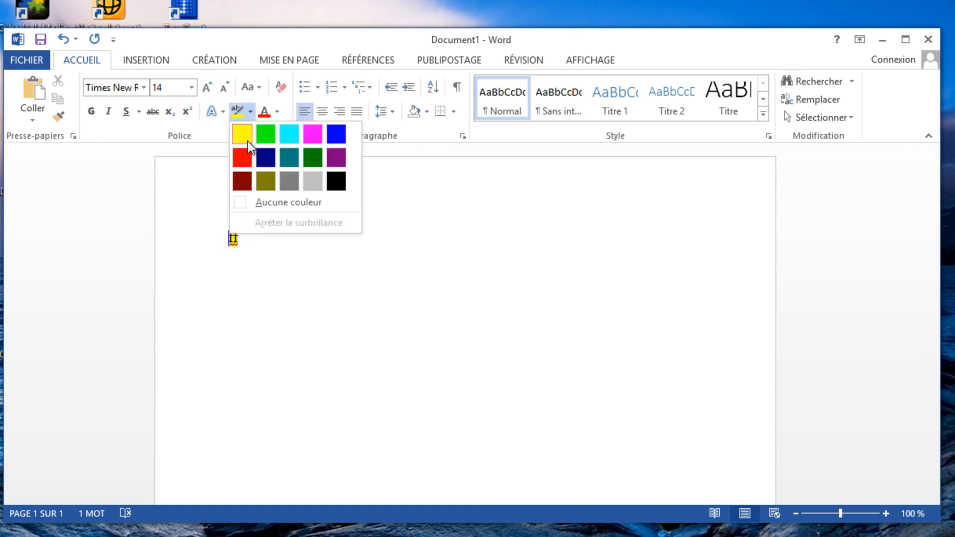
pyautogui.click(247, 205)
pyautogui.press('Escape')
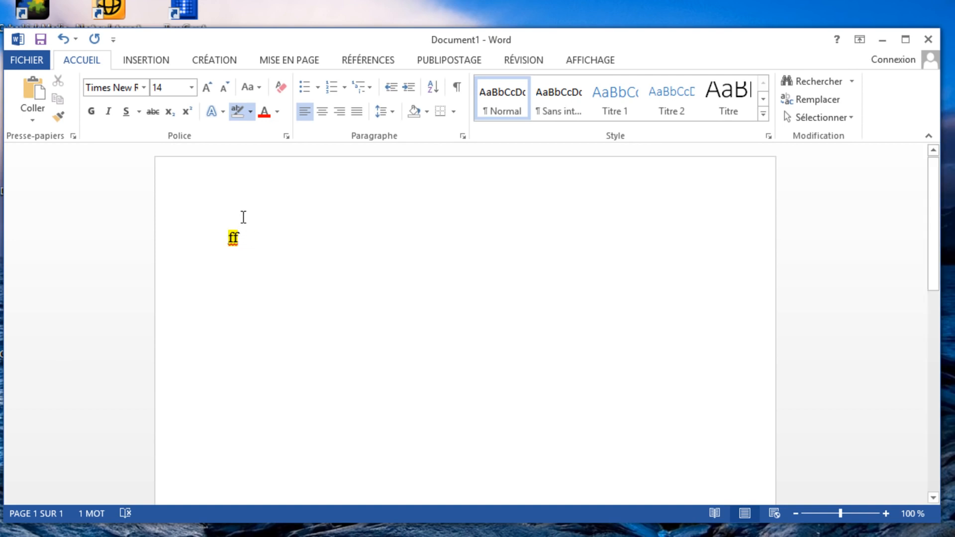
pyautogui.press('BackSpace')
pyautogui.press('BackSpace')
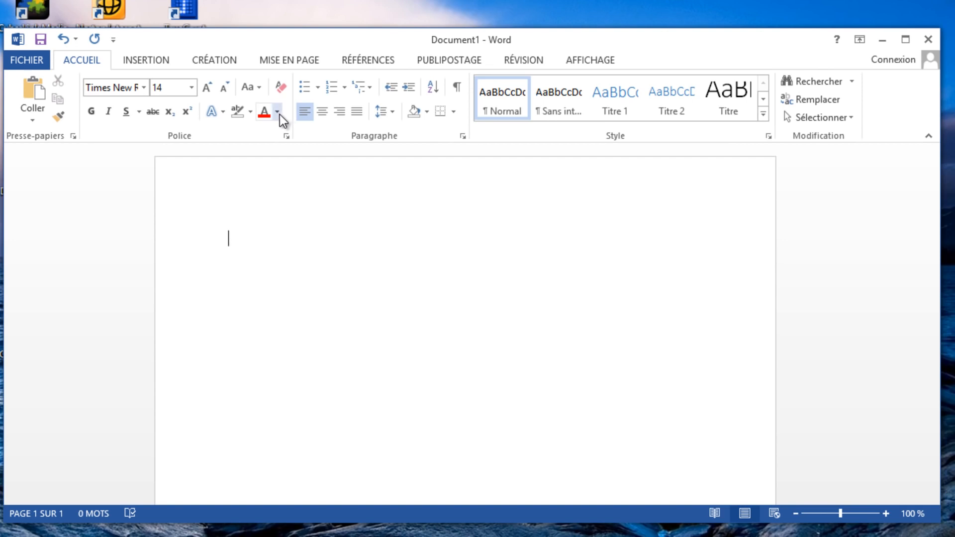
pyautogui.click(277, 113)
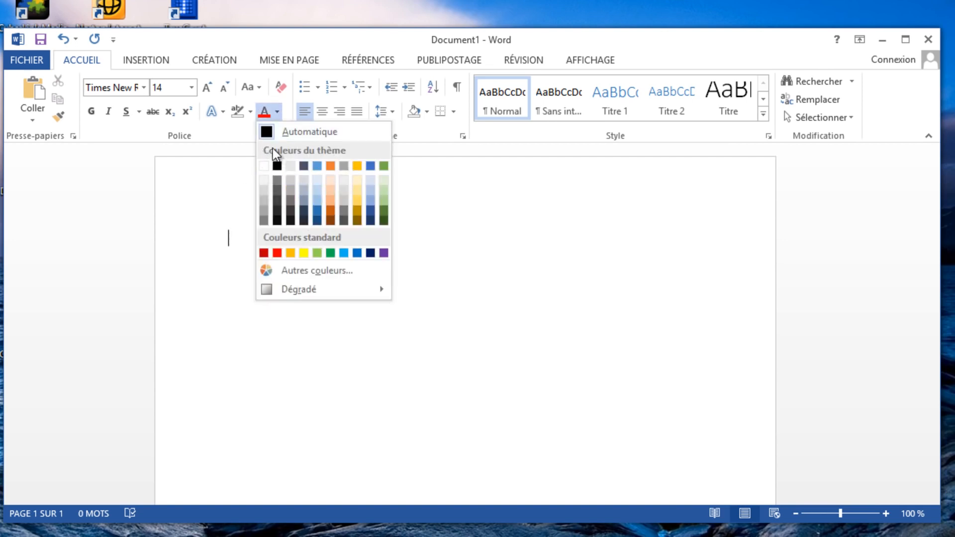
pyautogui.click(277, 112)
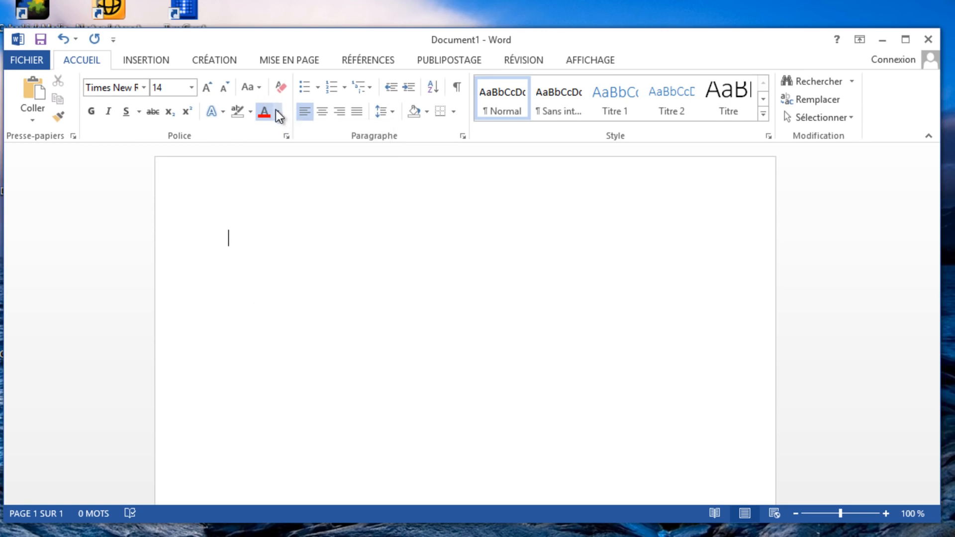
pyautogui.click(256, 92)
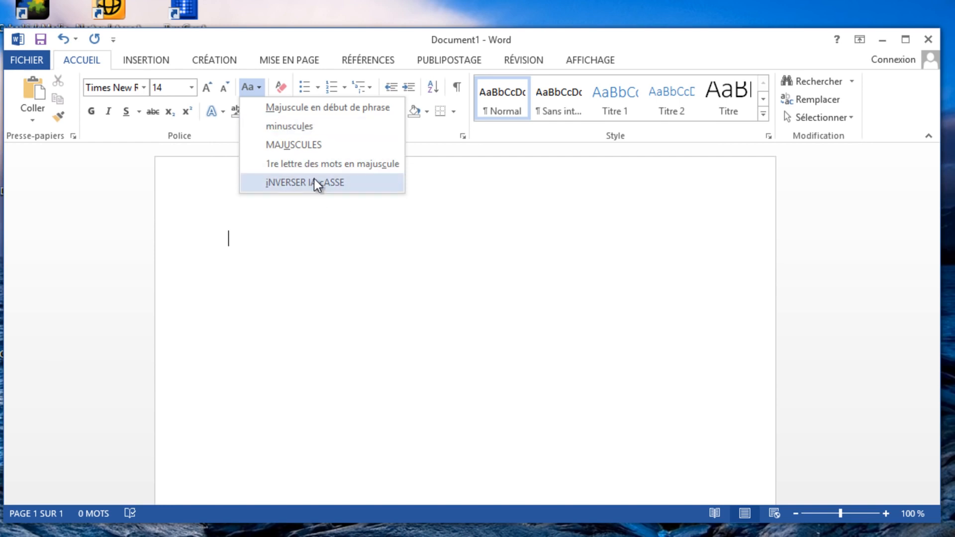
pyautogui.click(271, 240)
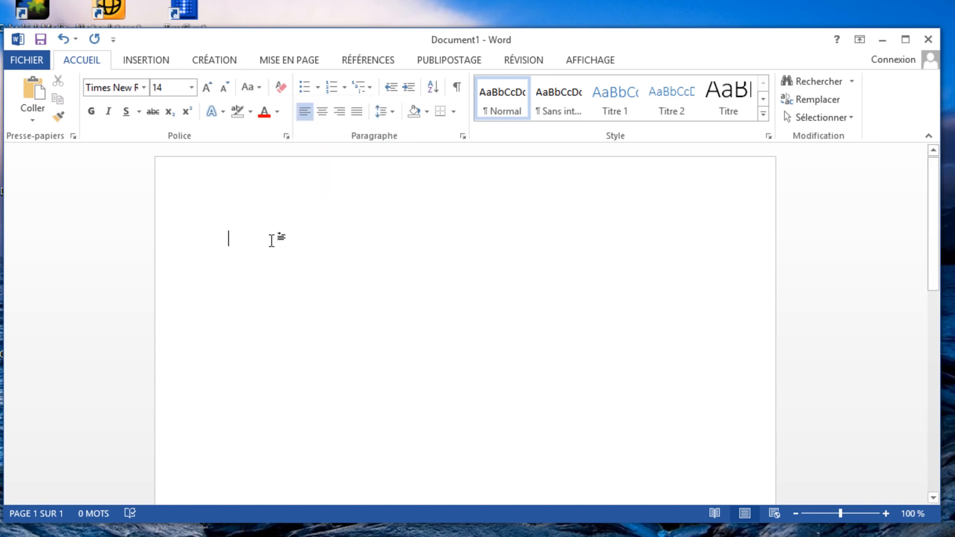
# Try inverting the letter case of the second word in the sample text "La Casse", and delete the text
pyautogui.write('La Casse')
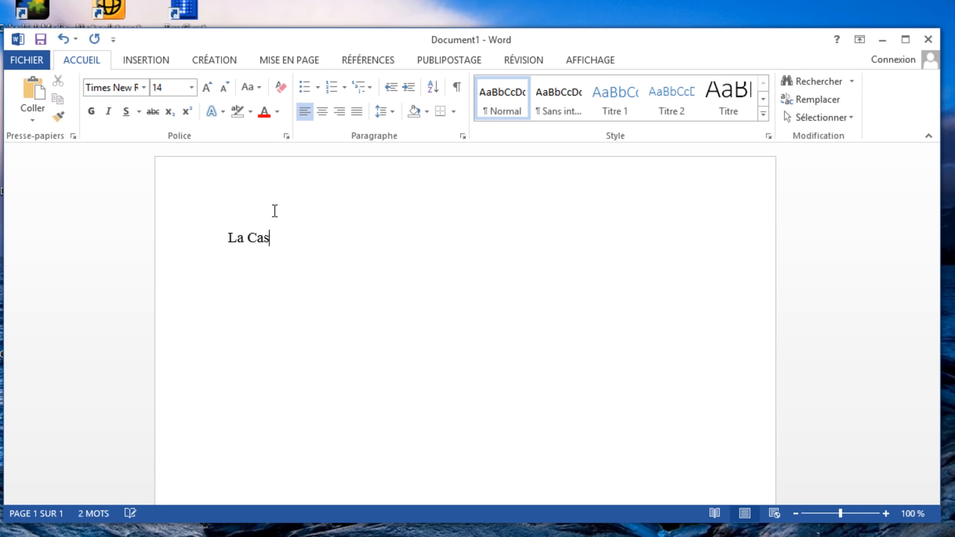
pyautogui.click(259, 87)
pyautogui.click(301, 182)
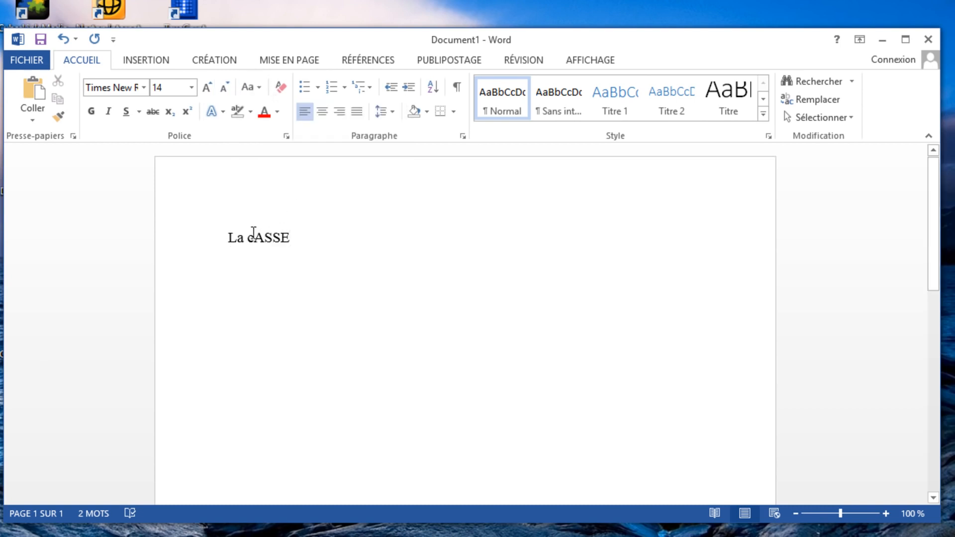
pyautogui.moveTo(283, 239); pyautogui.dragTo(163, 234)
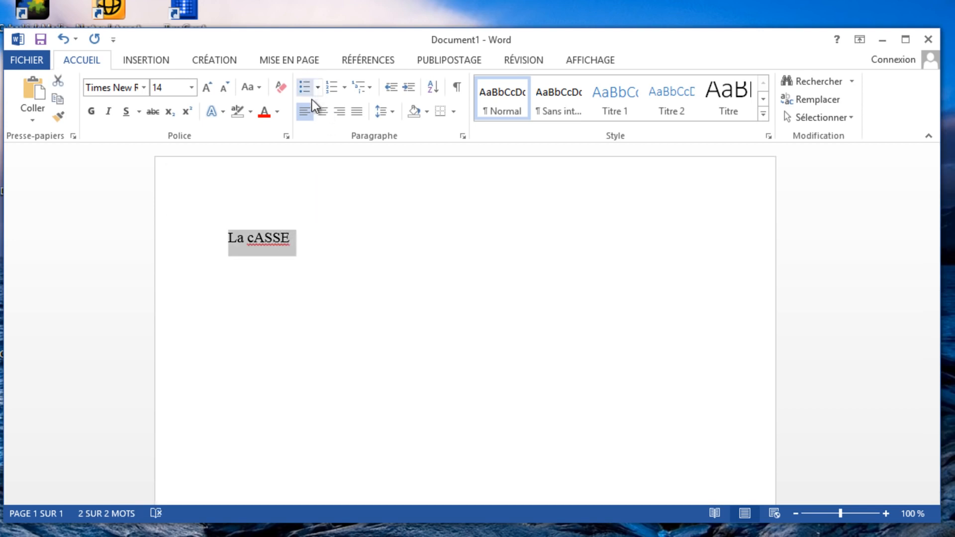
pyautogui.press('Delete')
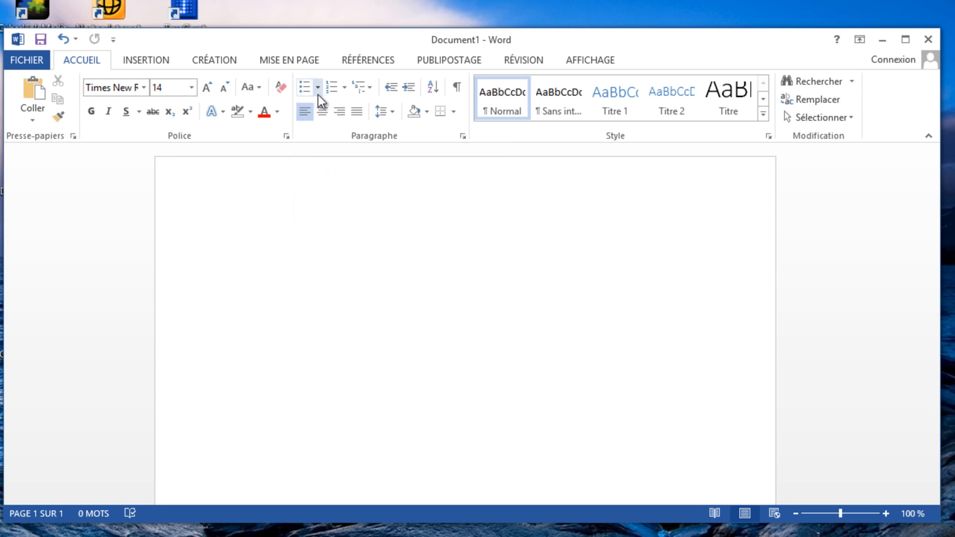
# Try centred, left and right alignment on the empty line, and set it to justified
pyautogui.click(323, 119)
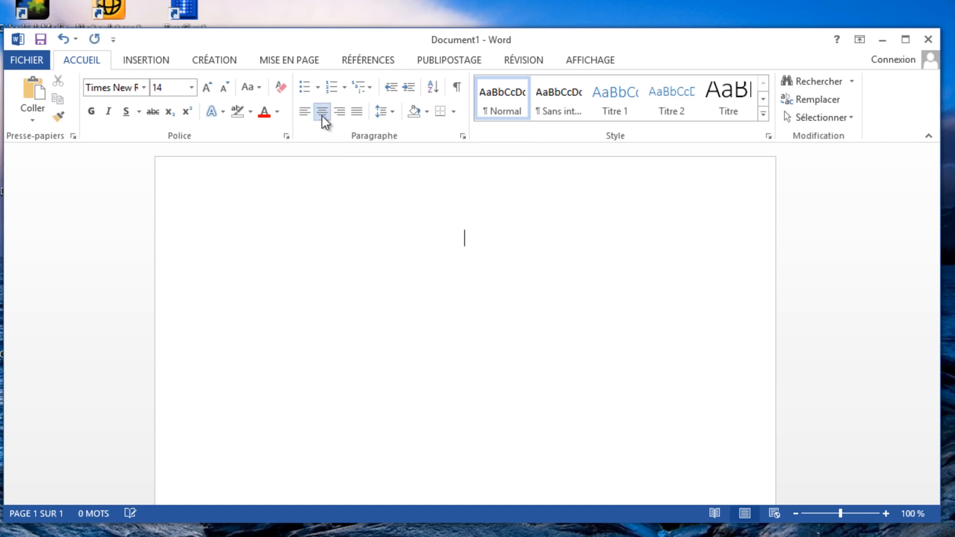
pyautogui.click(322, 112)
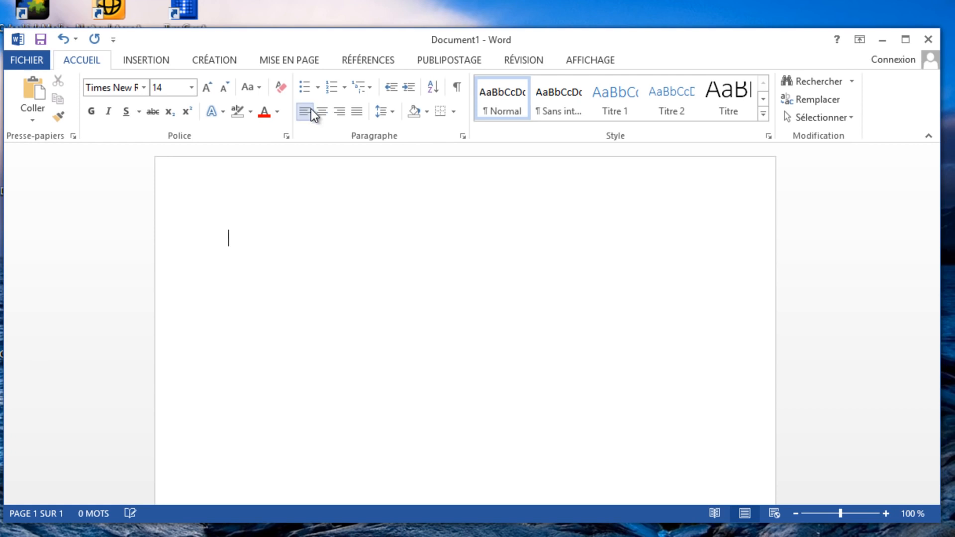
pyautogui.click(328, 113)
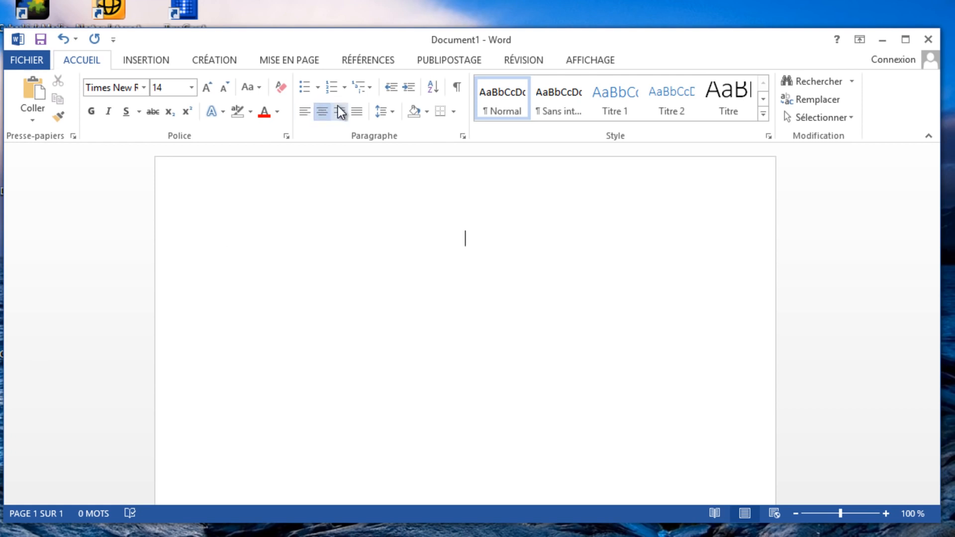
pyautogui.click(339, 111)
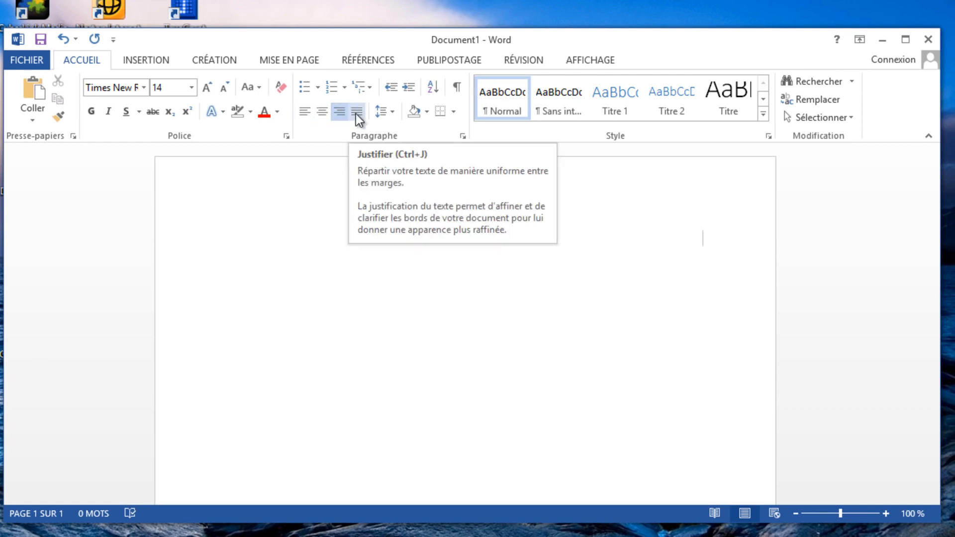
pyautogui.click(357, 112)
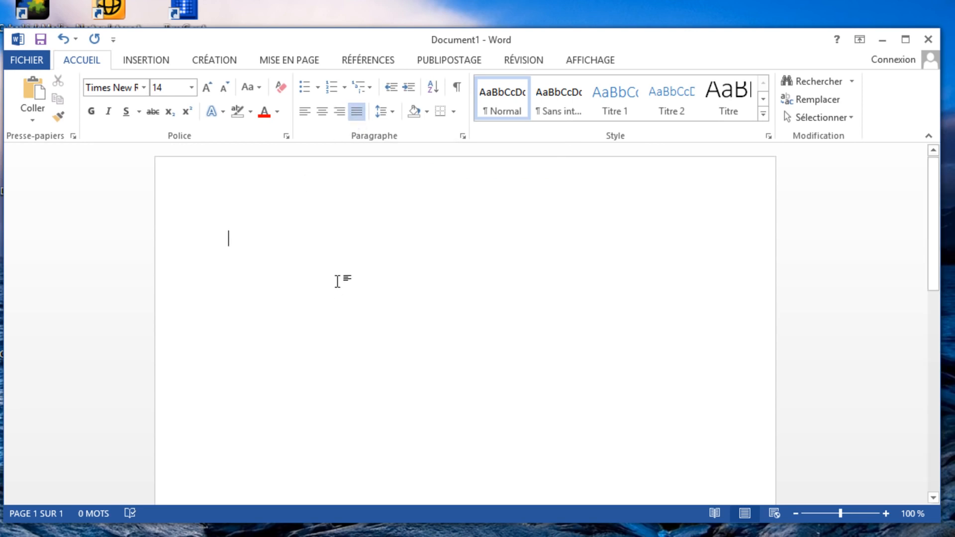
pyautogui.click(426, 115)
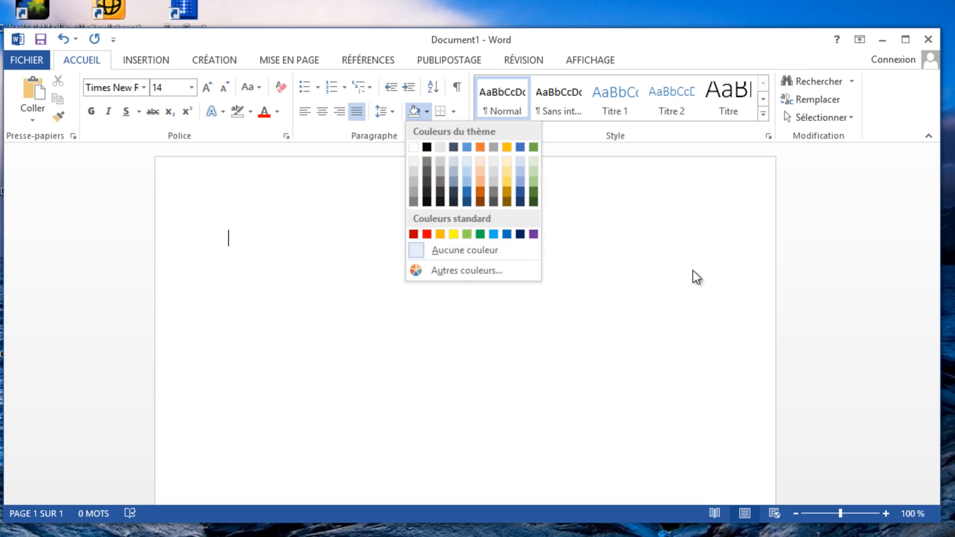
pyautogui.click(424, 116)
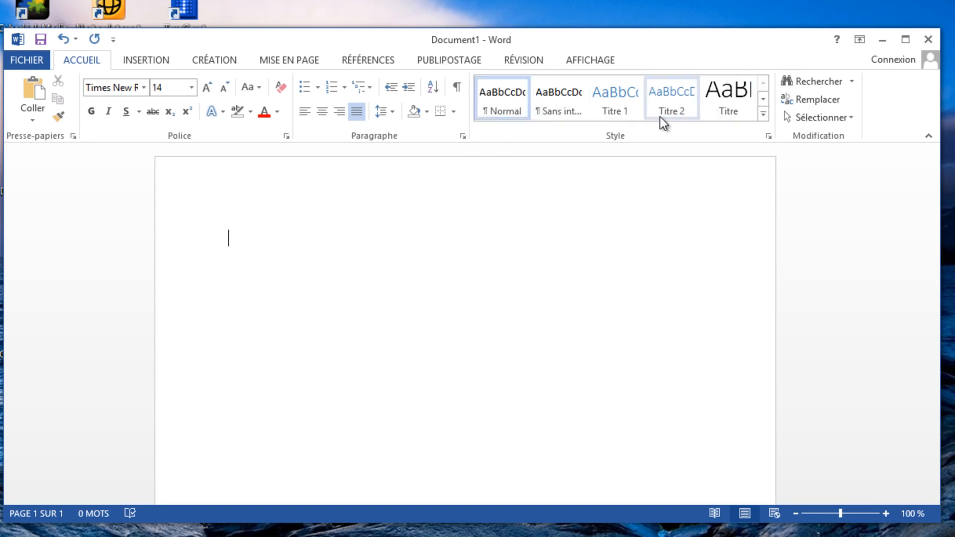
pyautogui.click(763, 115)
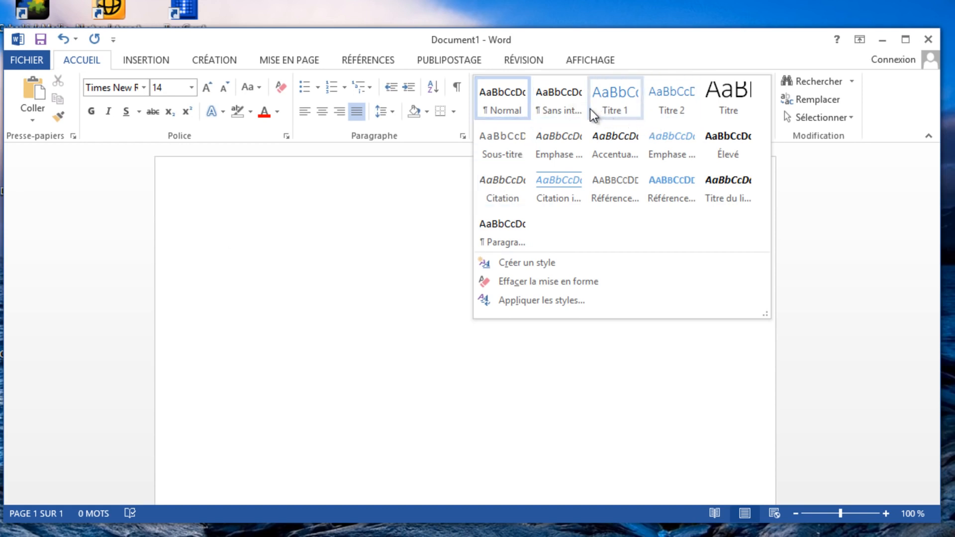
pyautogui.click(422, 140)
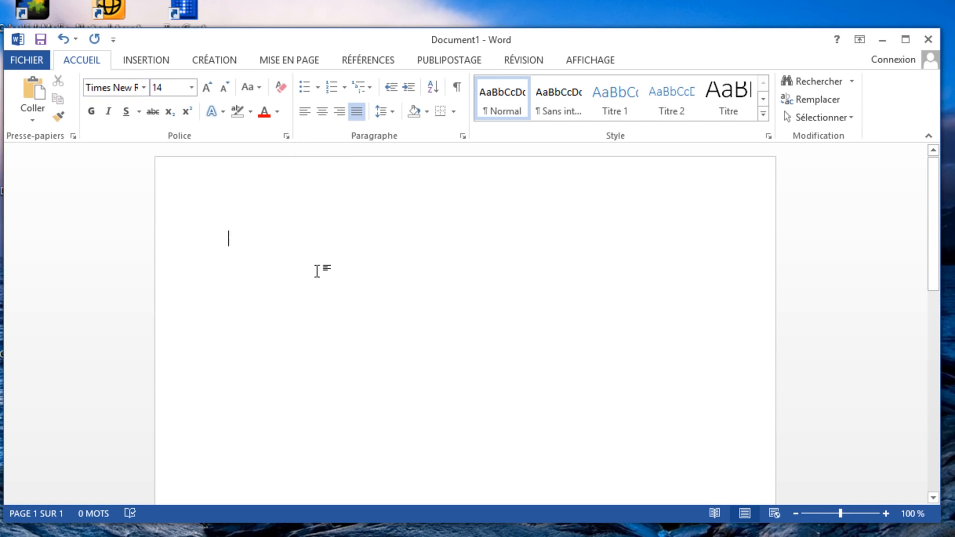
# Enter the text "Bonjour" and format it in Monotype Corsiva, size 16
pyautogui.write('Bonj')
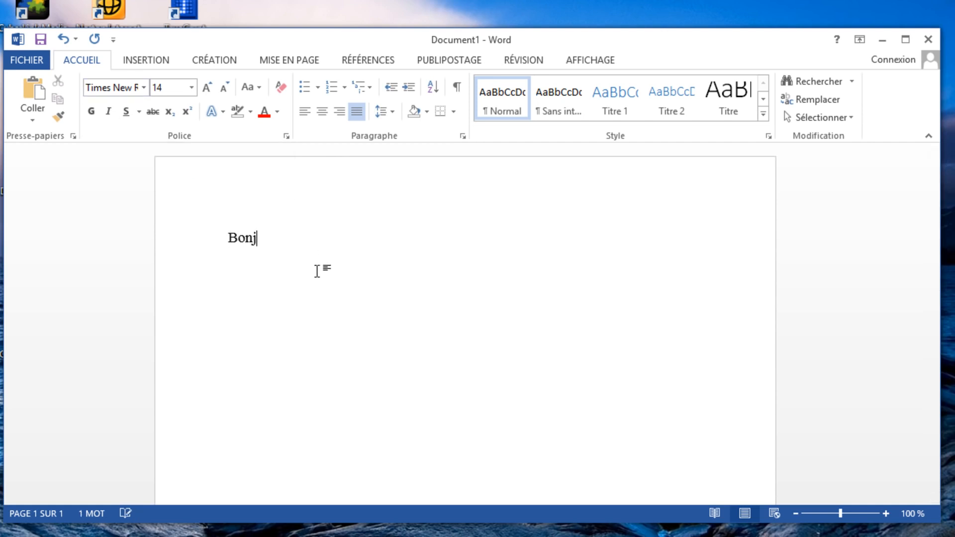
pyautogui.write('our')
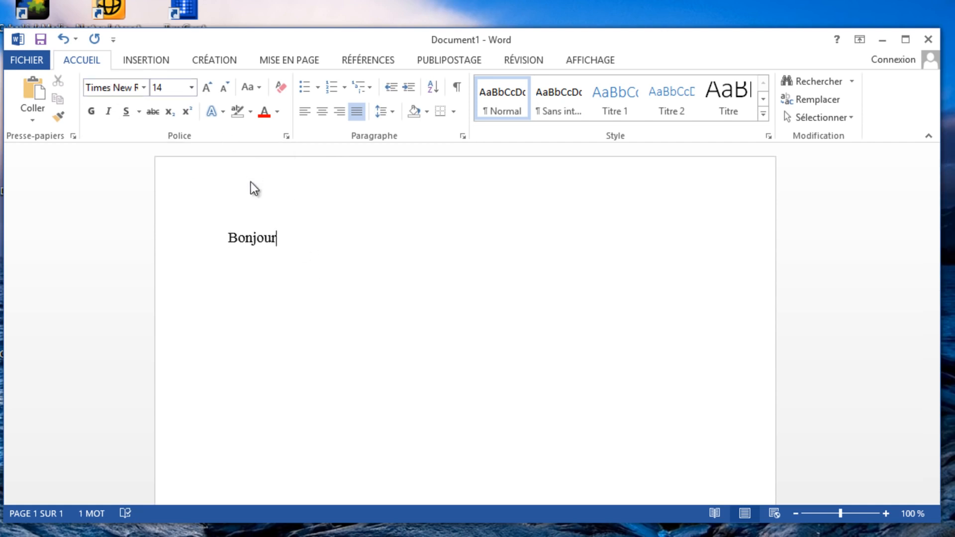
pyautogui.moveTo(269, 236); pyautogui.dragTo(213, 222)
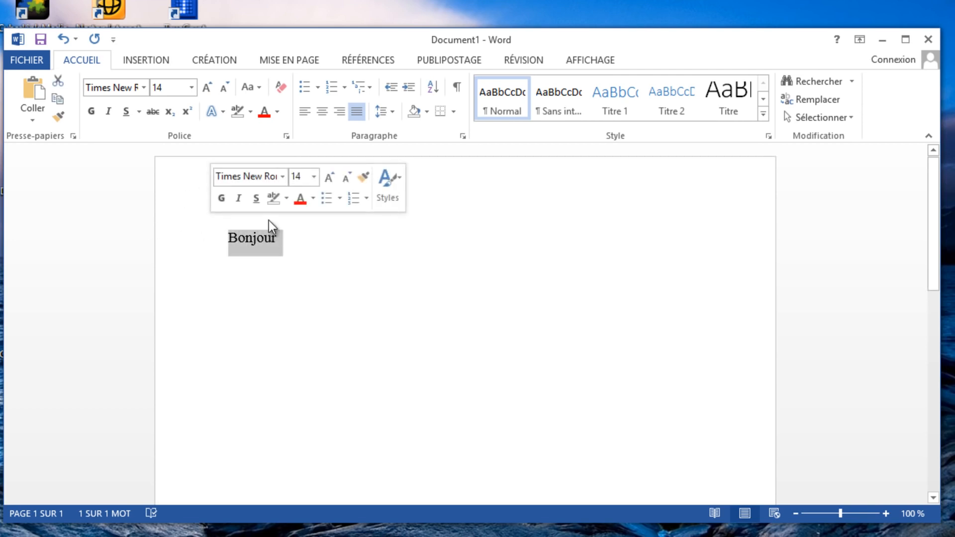
pyautogui.click(284, 178)
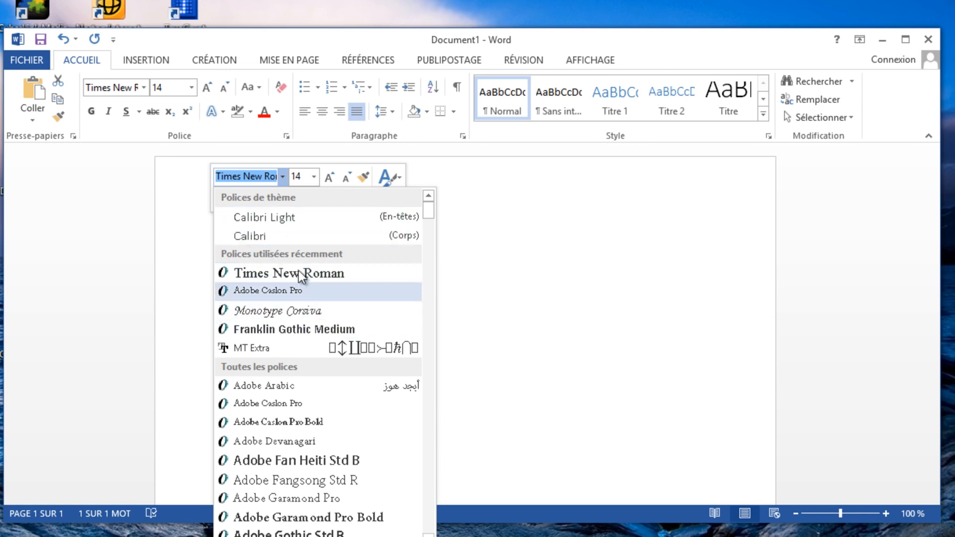
pyautogui.click(298, 311)
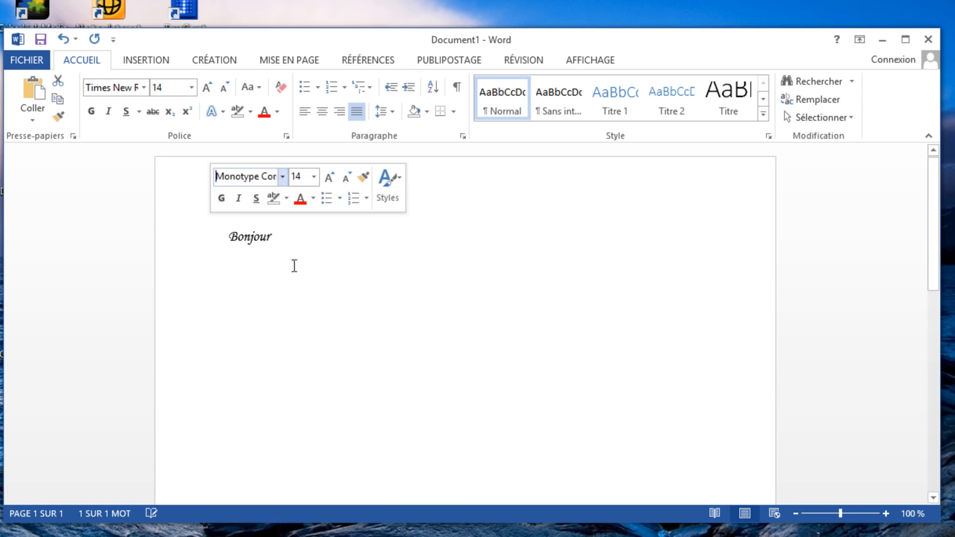
pyautogui.click(330, 176)
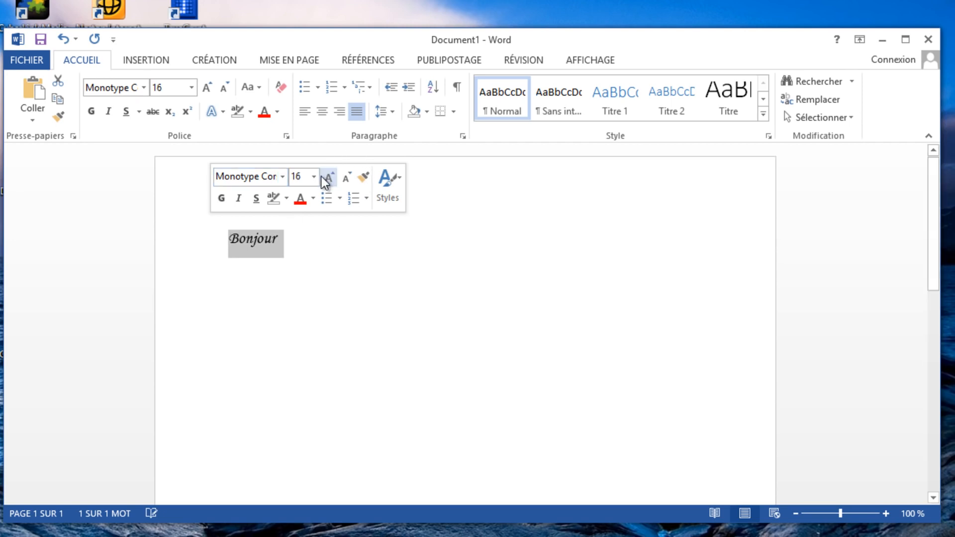
pyautogui.click(314, 176)
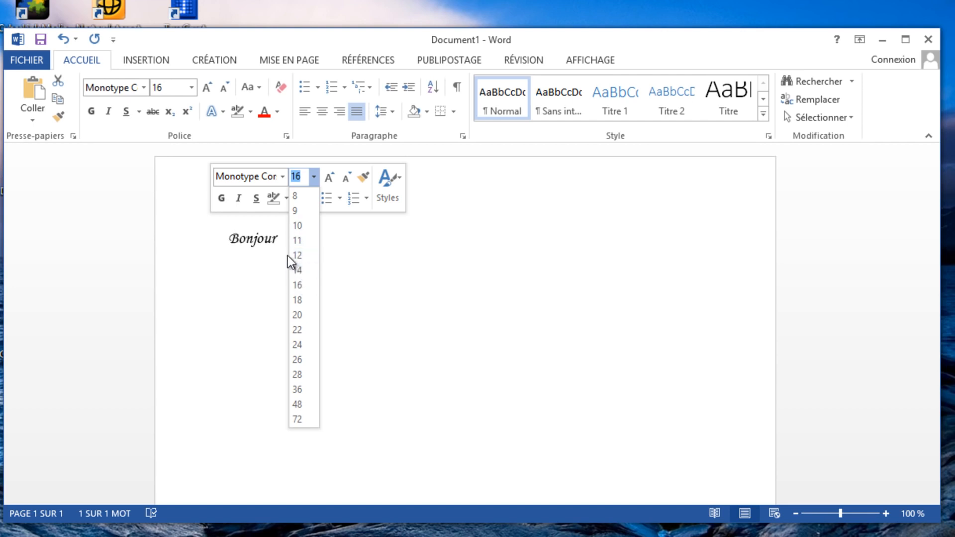
pyautogui.click(321, 170)
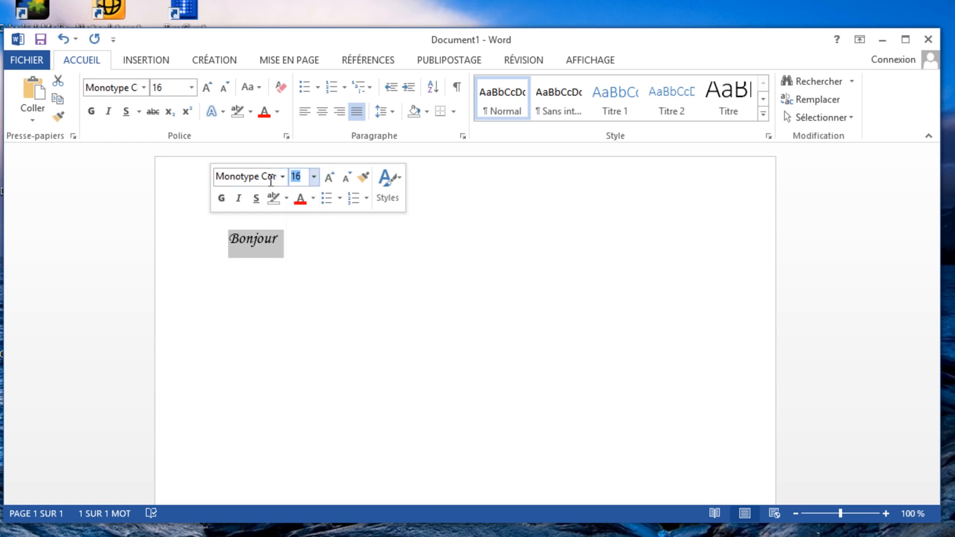
# Try bold, italic and underline on "Bonjour", switch each one off again, and deselect the word
pyautogui.click(221, 201)
pyautogui.click(221, 201)
pyautogui.click(241, 201)
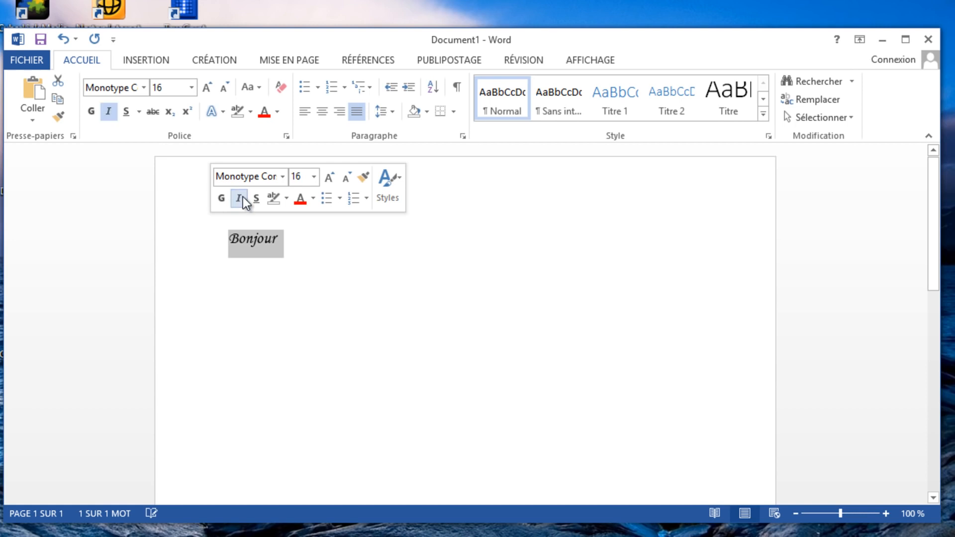
pyautogui.click(240, 200)
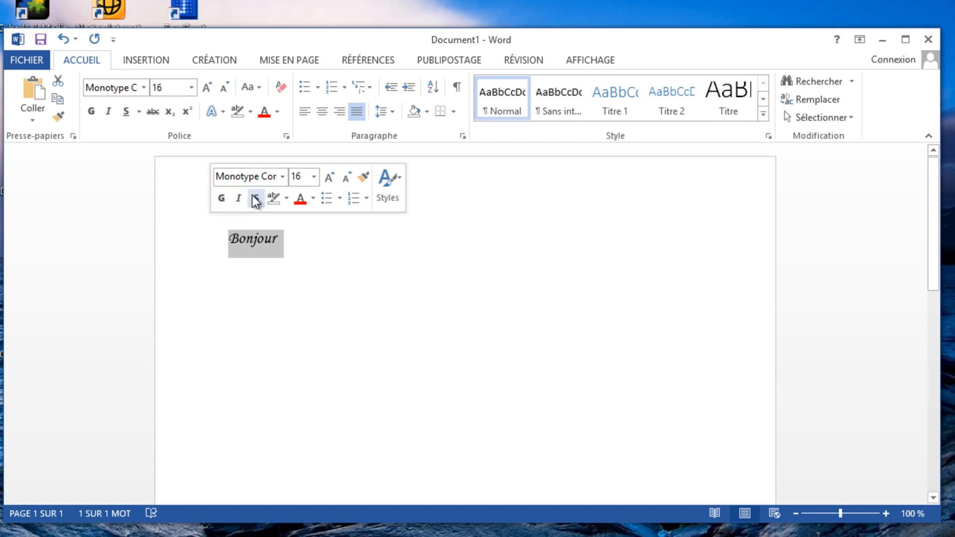
pyautogui.click(256, 199)
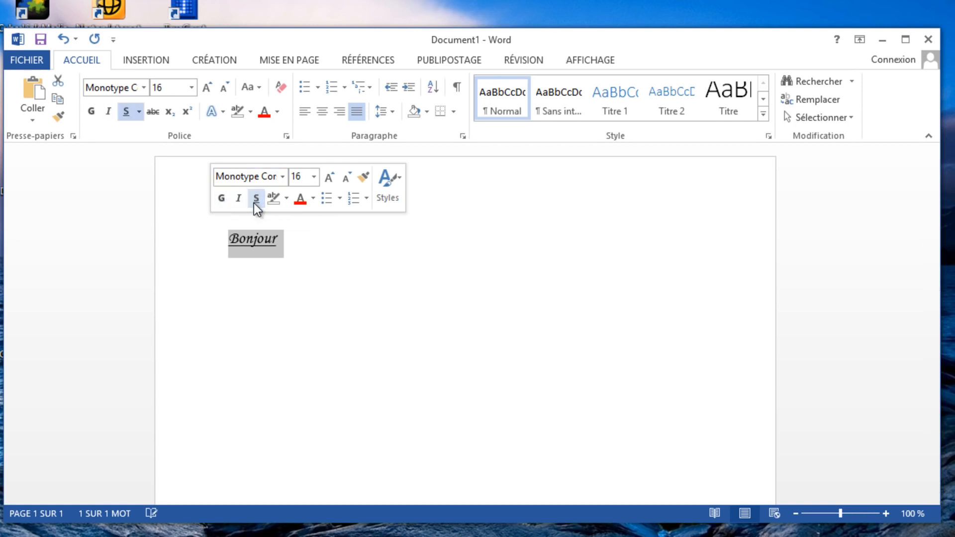
pyautogui.click(256, 199)
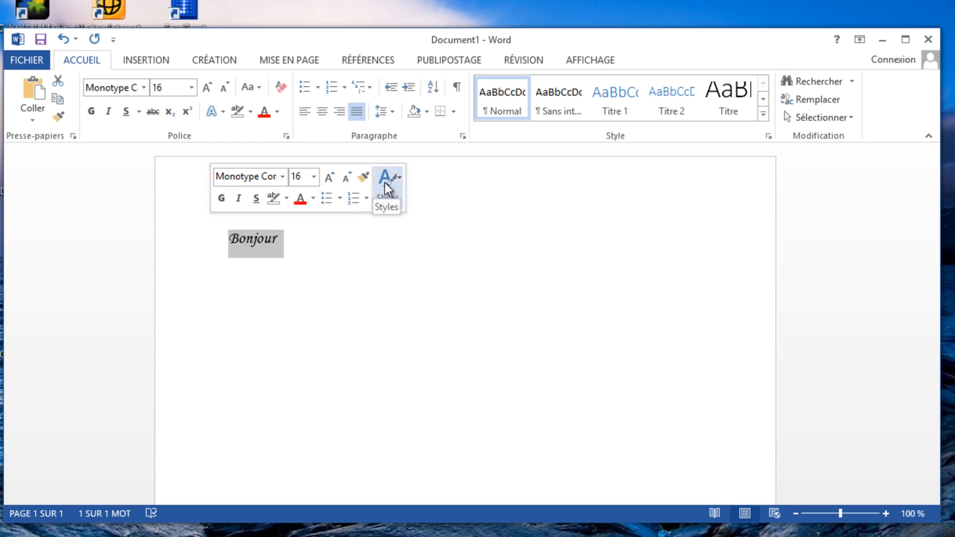
pyautogui.click(300, 254)
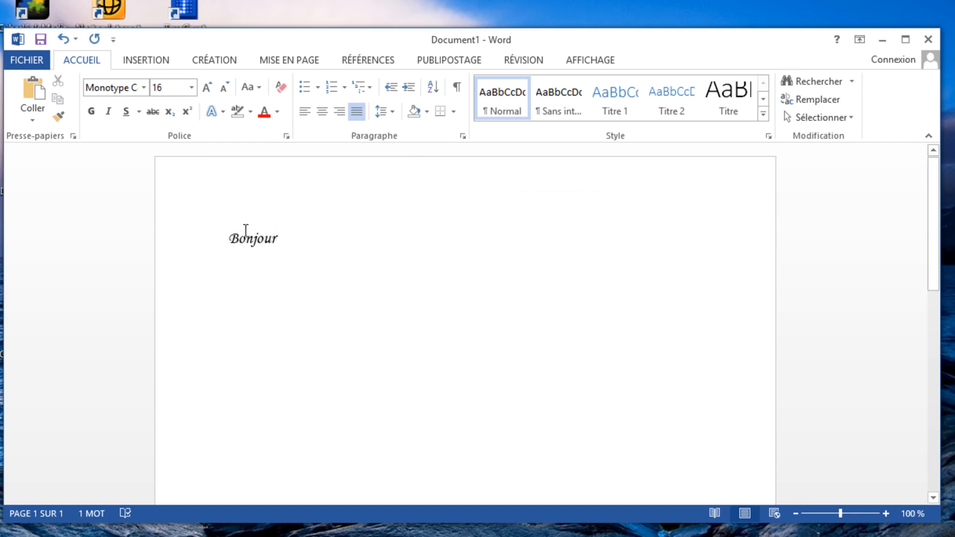
# Cut the word "Bonjour" and paste it back into the document
pyautogui.moveTo(265, 237); pyautogui.dragTo(222, 230)
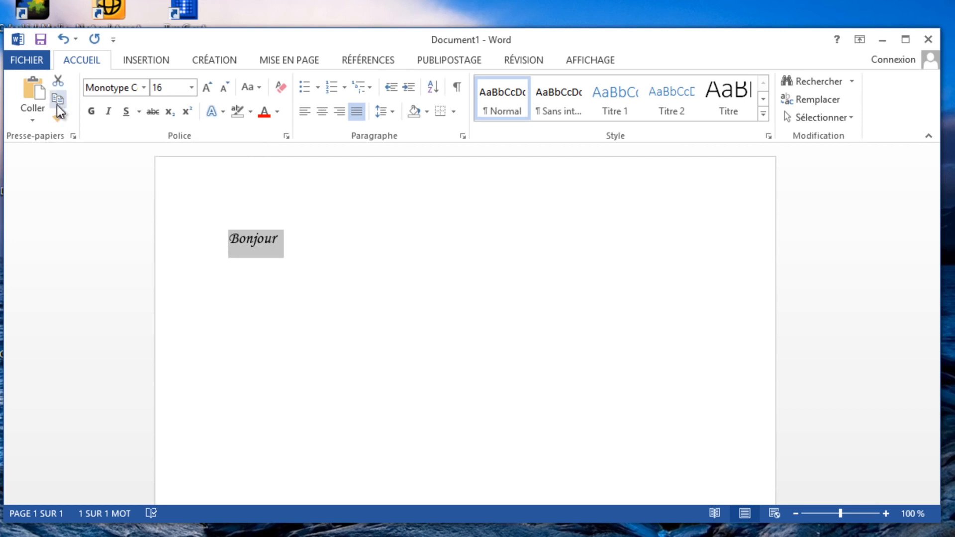
pyautogui.click(61, 120)
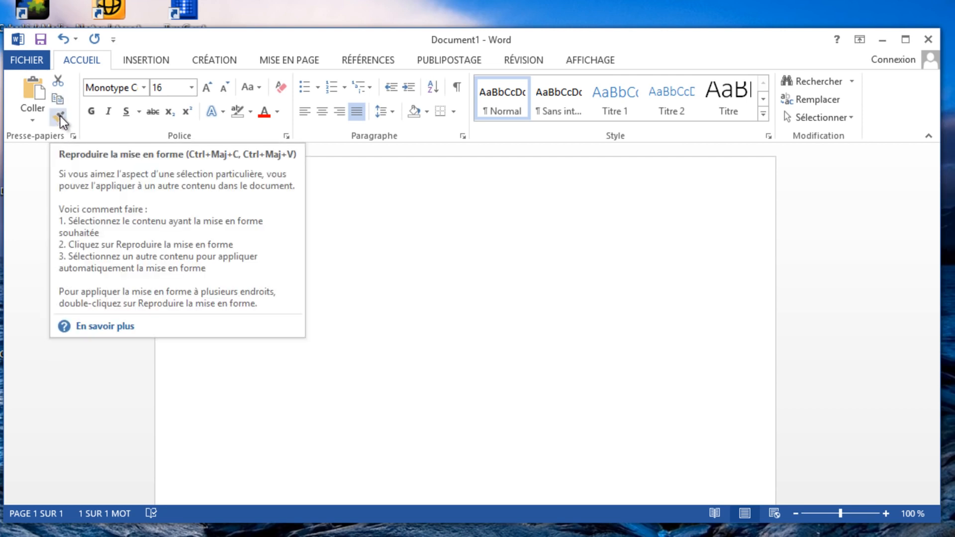
pyautogui.click(58, 80)
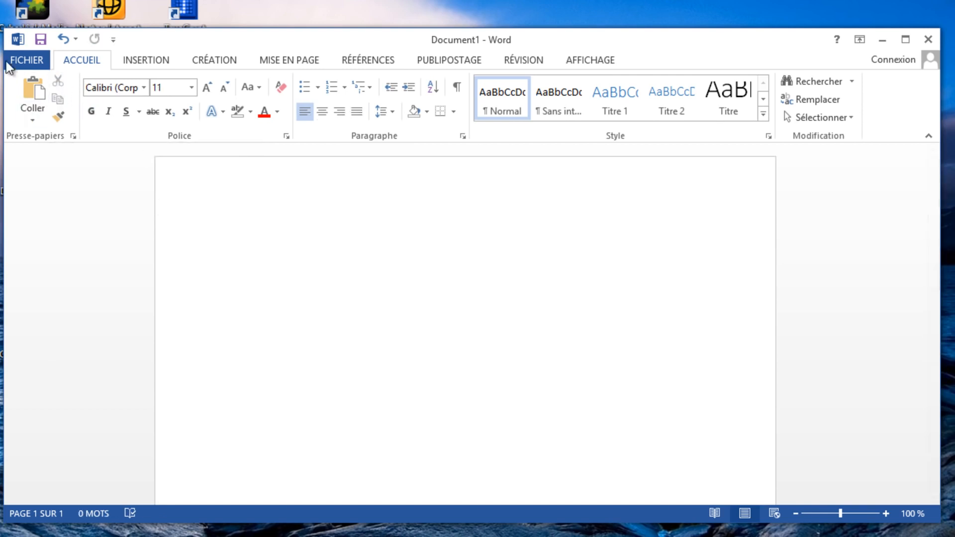
pyautogui.click(30, 88)
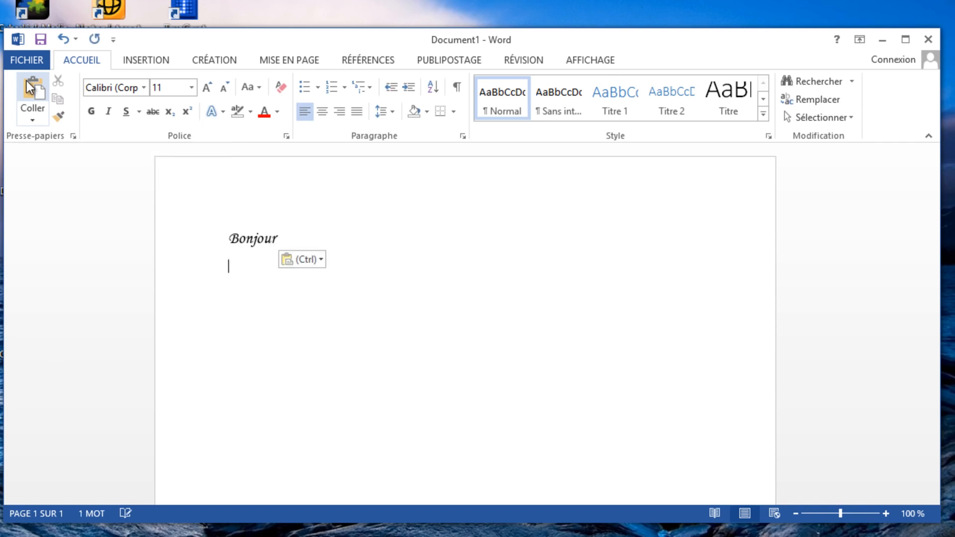
# Insert a table with three columns and two rows below "Bonjour"
pyautogui.click(139, 61)
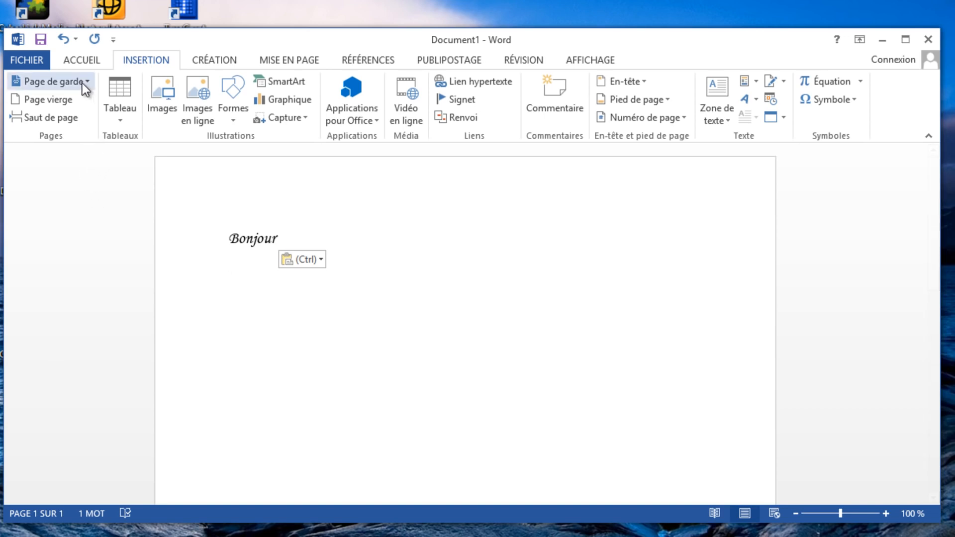
pyautogui.click(121, 113)
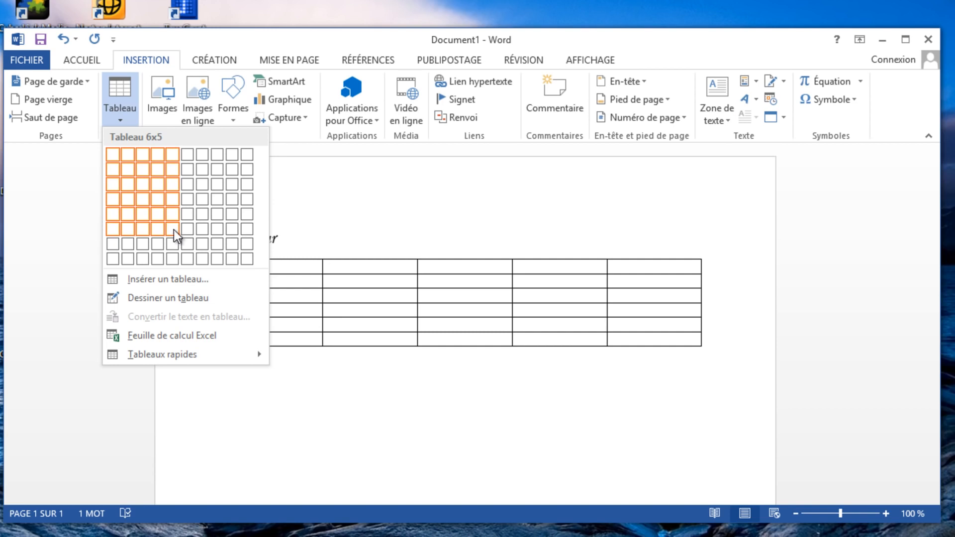
pyautogui.click(139, 172)
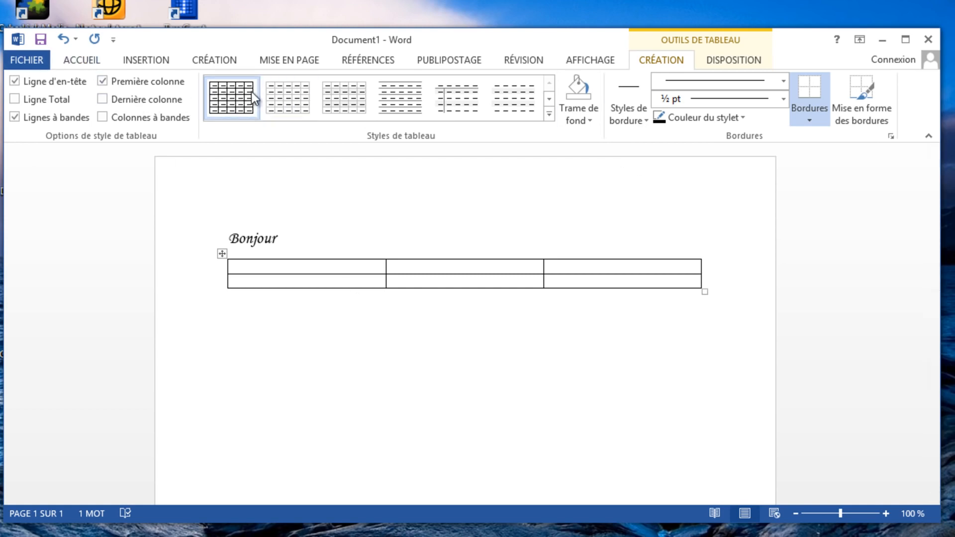
pyautogui.click(301, 92)
pyautogui.click(83, 61)
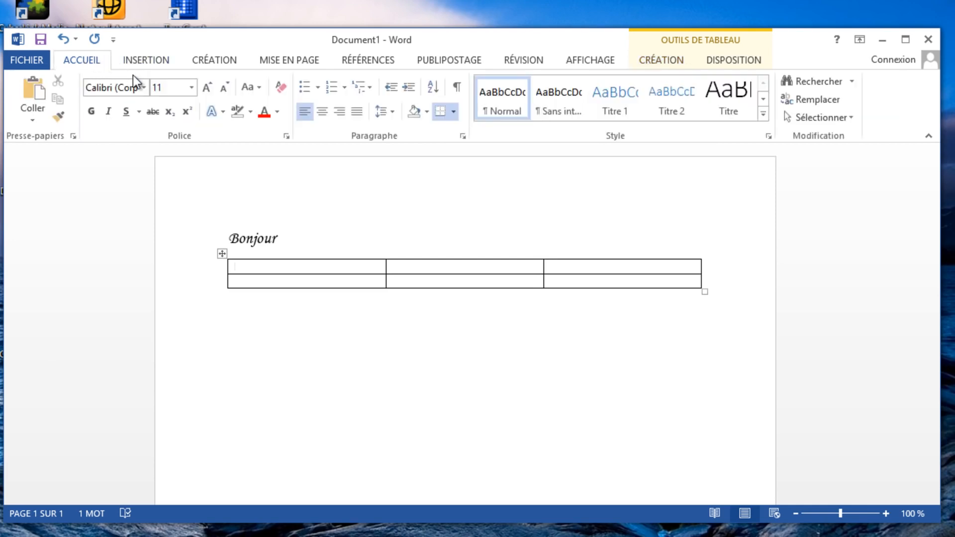
pyautogui.click(159, 64)
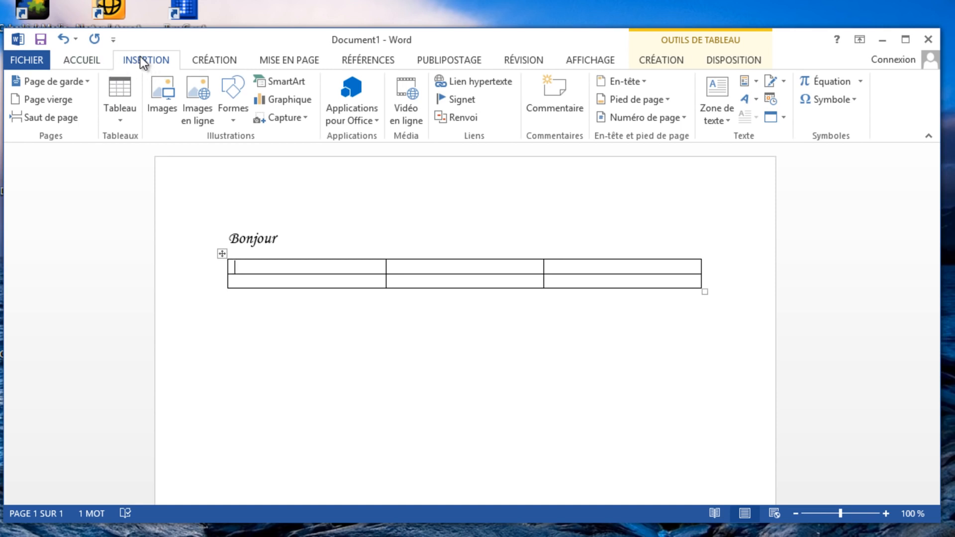
# Insert the picture 4199-lune-et-nuages-nuit-WallFizz into the table's first cell, look it over, and delete it again
pyautogui.click(163, 86)
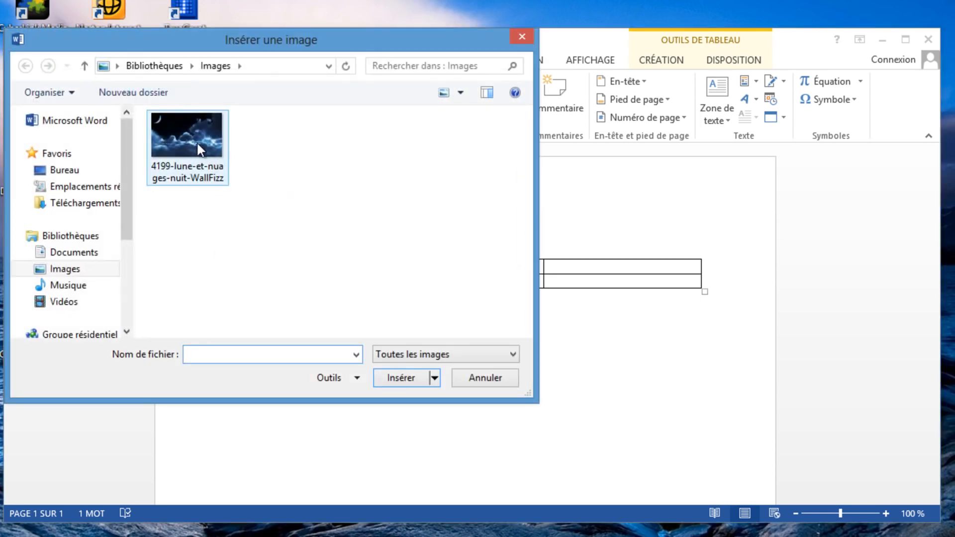
pyautogui.click(181, 141)
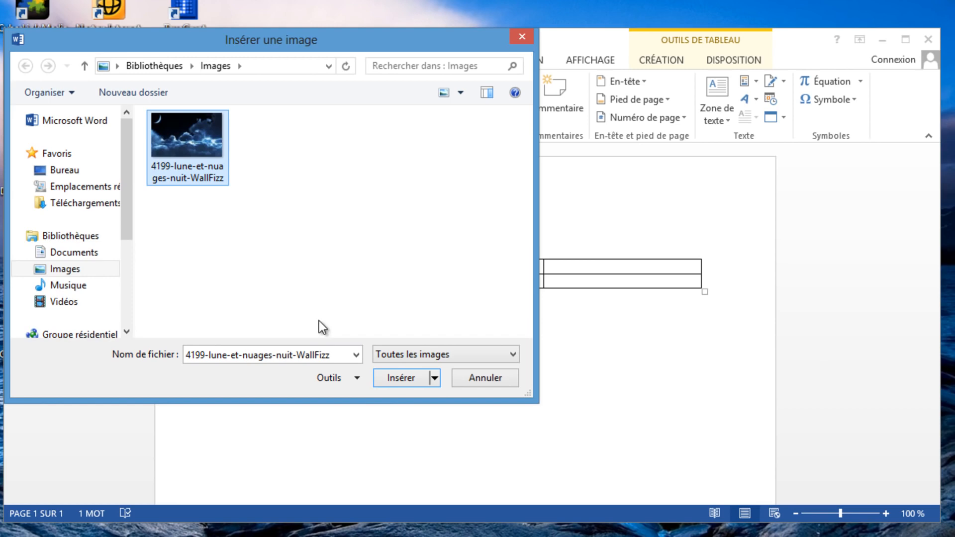
pyautogui.click(401, 377)
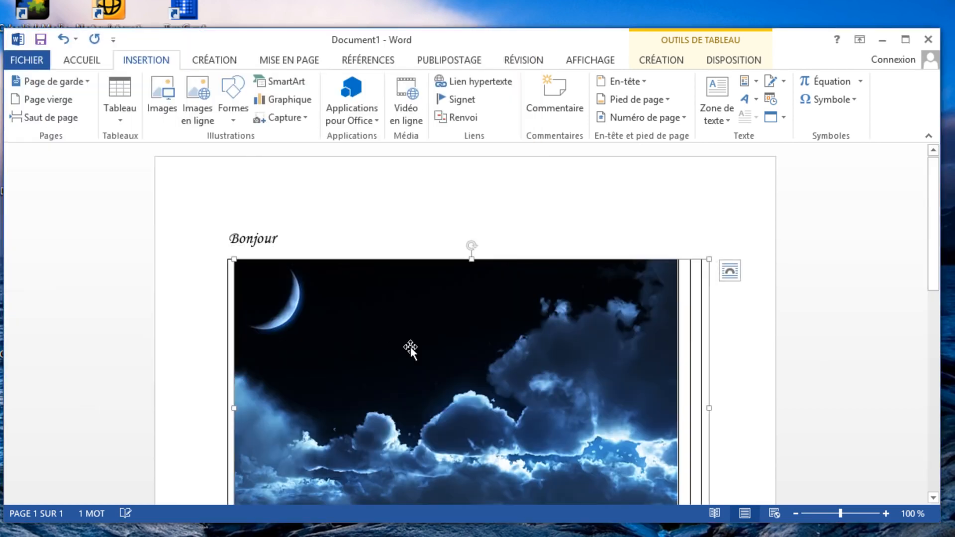
pyautogui.scroll(-6, 648, 316)
pyautogui.scroll(3, 597, 324)
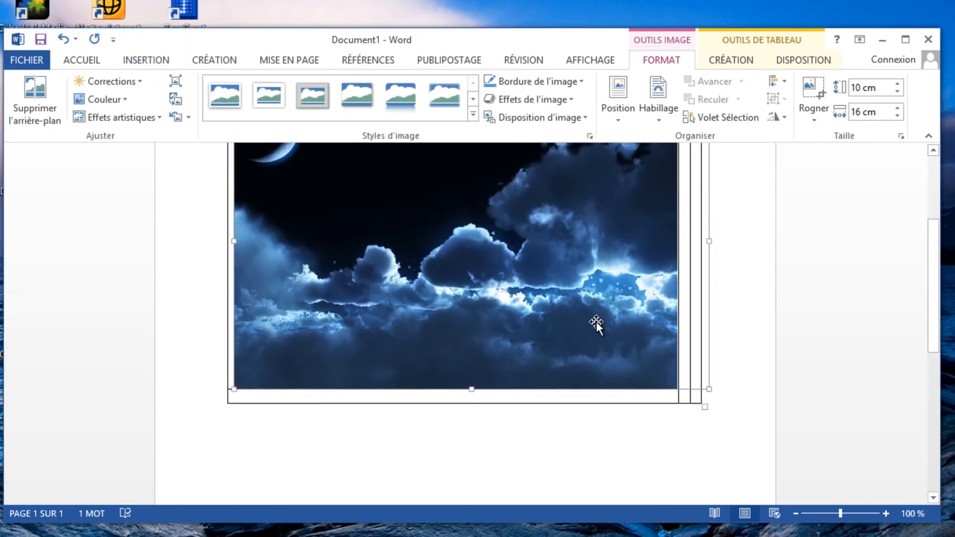
pyautogui.press('Delete')
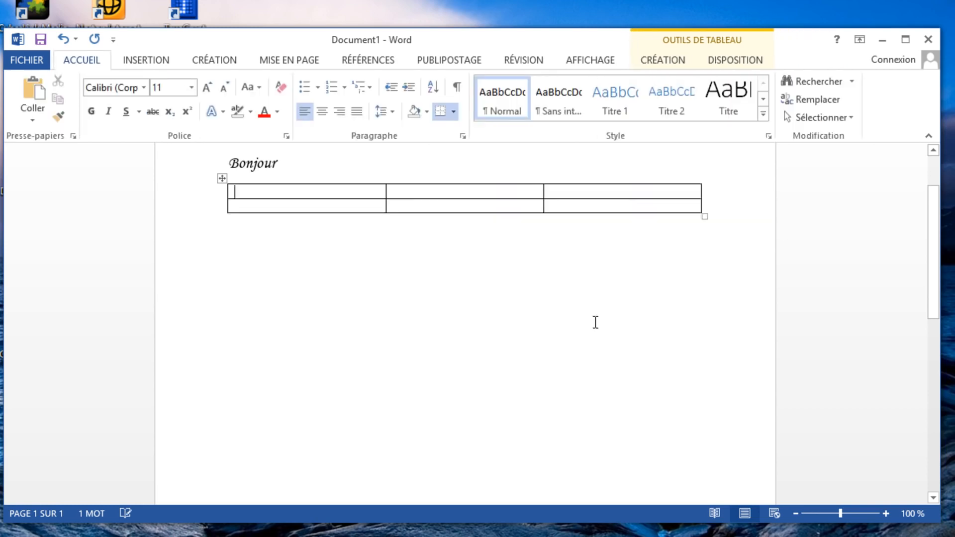
# Draw a rectangle about 5.19 cm wide and 2.36 cm high below the table
pyautogui.click(162, 63)
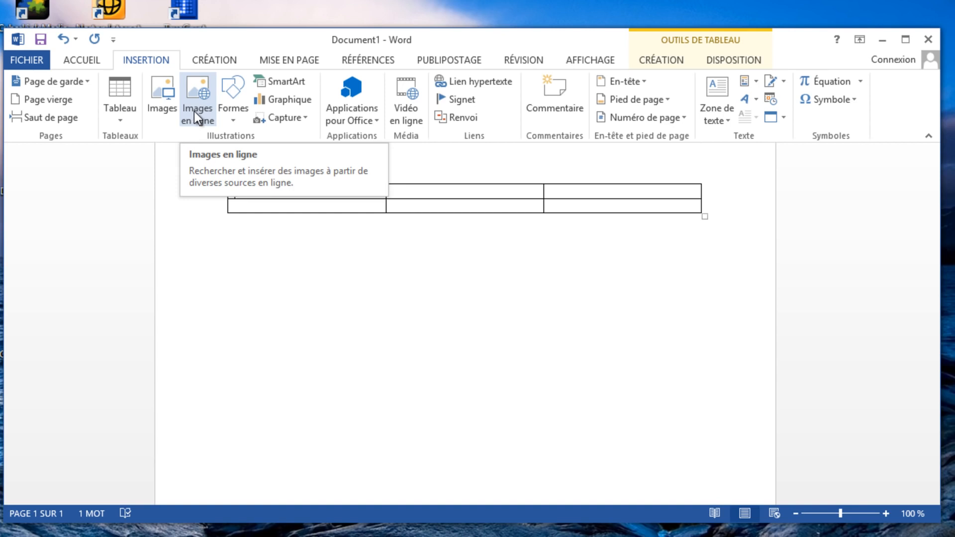
pyautogui.click(240, 121)
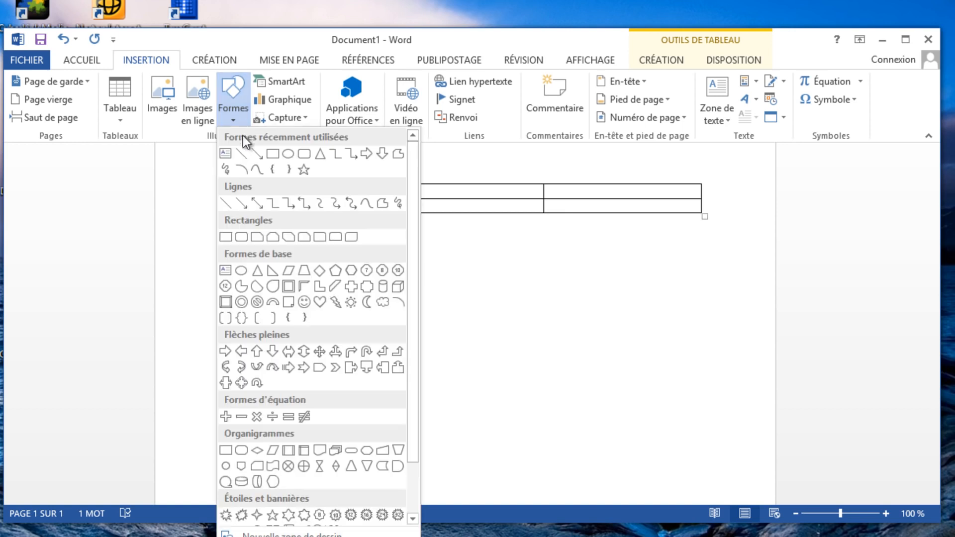
pyautogui.click(227, 238)
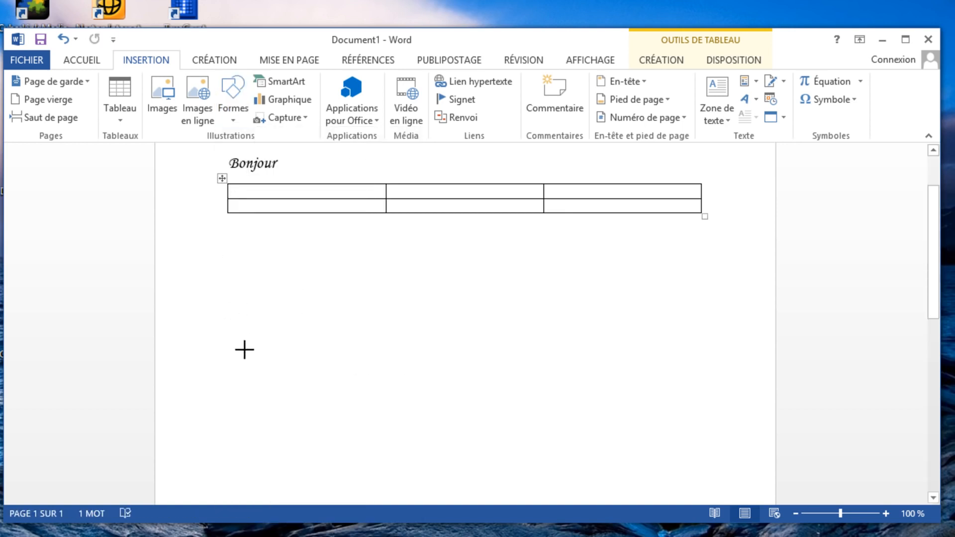
pyautogui.moveTo(243, 348); pyautogui.dragTo(398, 280)
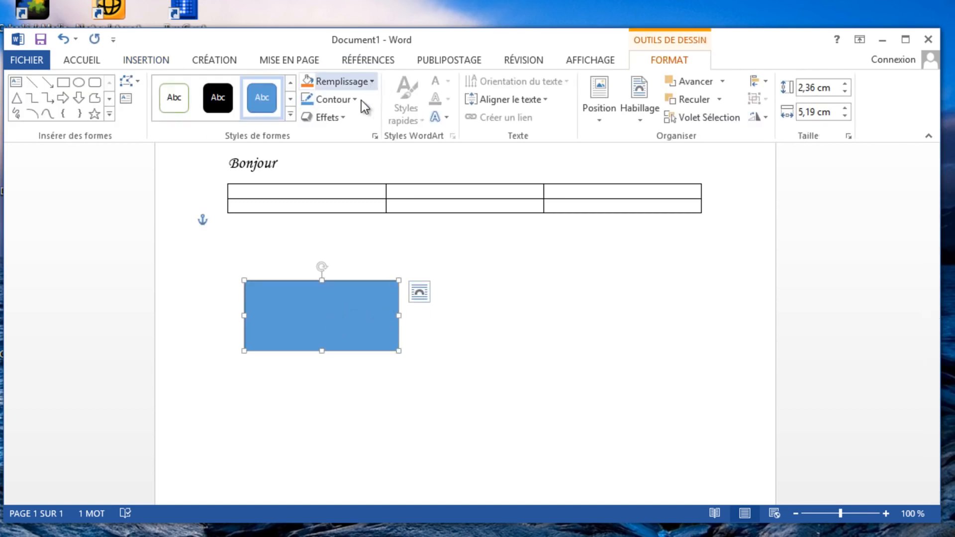
# Give the rectangle a white fill and a black outline
pyautogui.click(373, 82)
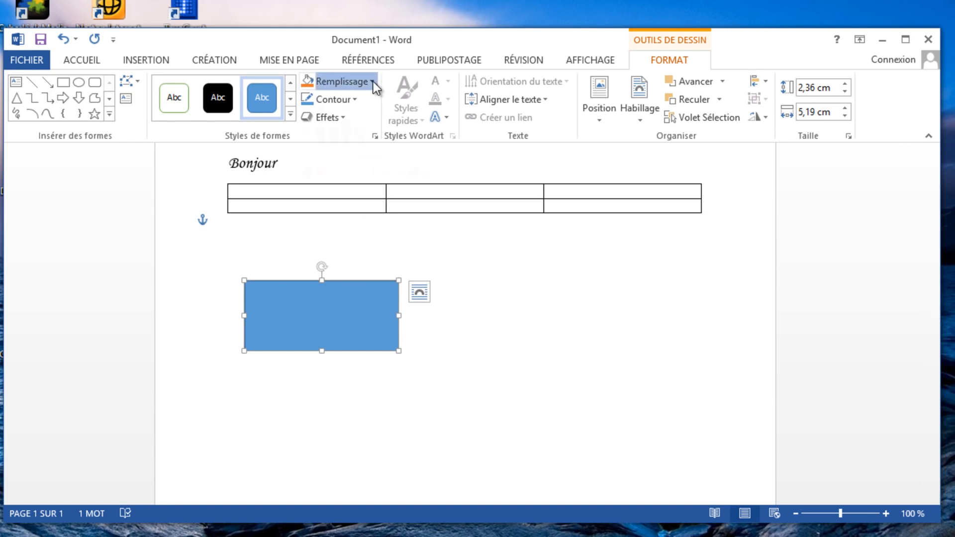
pyautogui.click(307, 117)
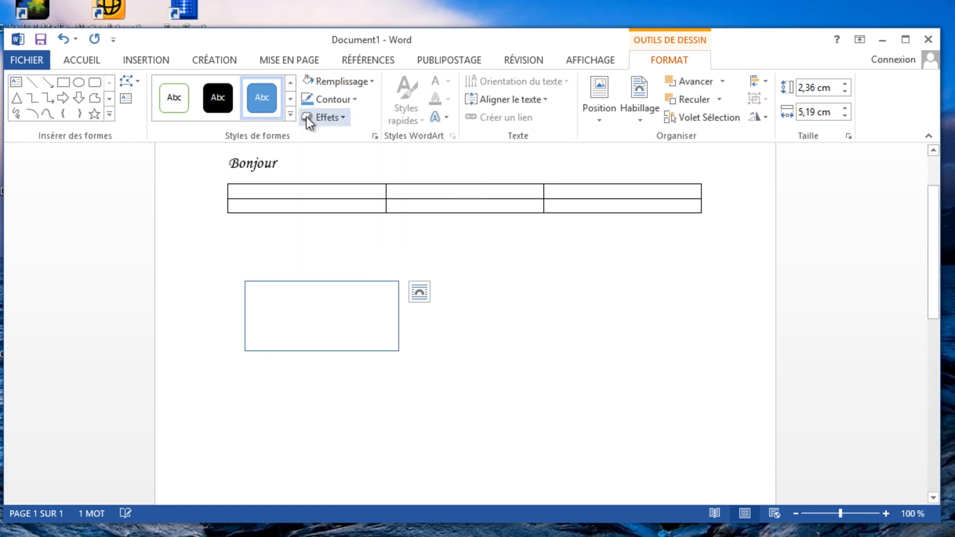
pyautogui.click(354, 100)
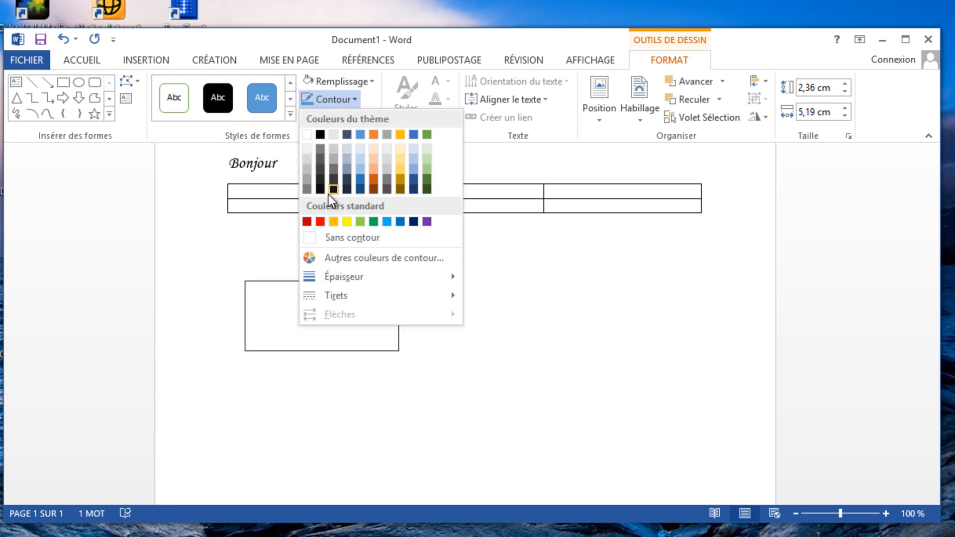
pyautogui.click(319, 180)
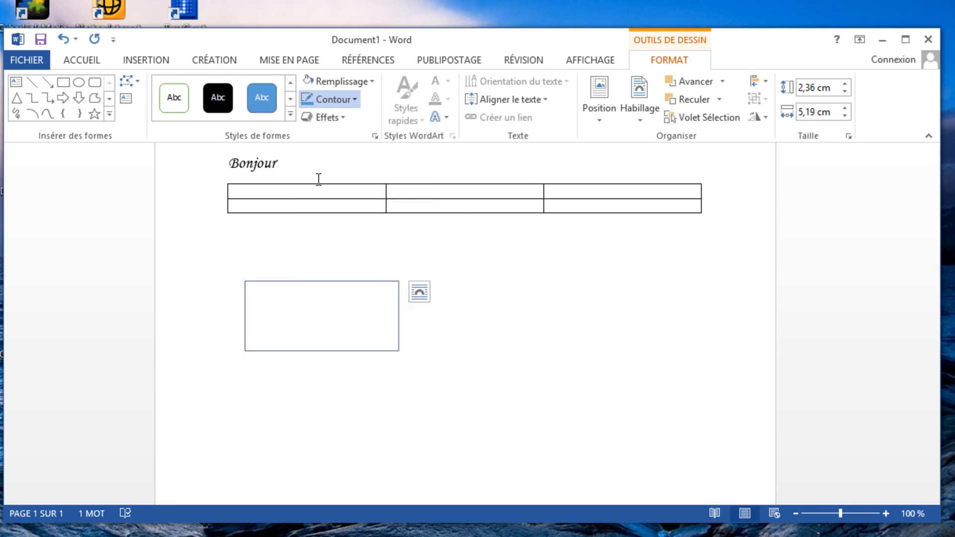
# Apply the first Parallèle 3D rotation effect to the rectangle and check it both deselected and selected
pyautogui.click(341, 123)
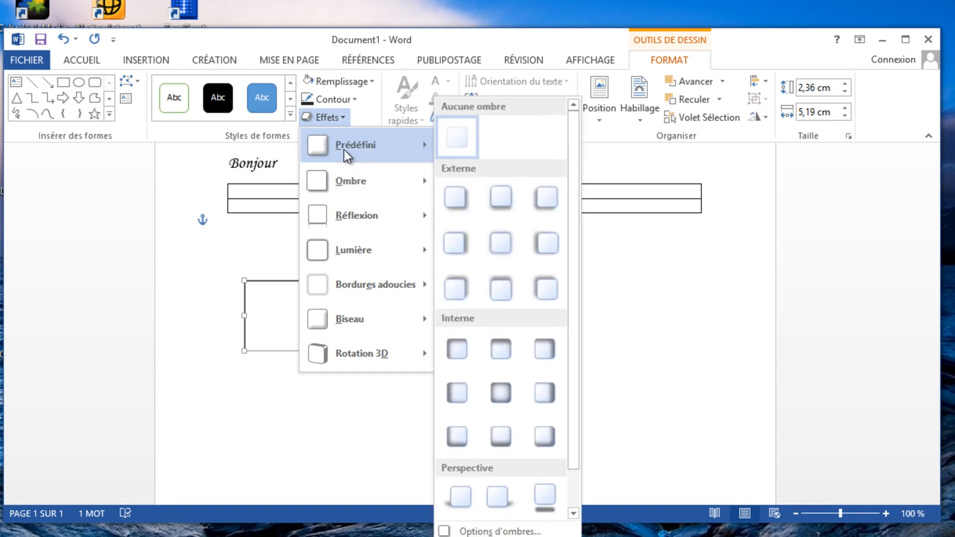
pyautogui.moveTo(379, 150)
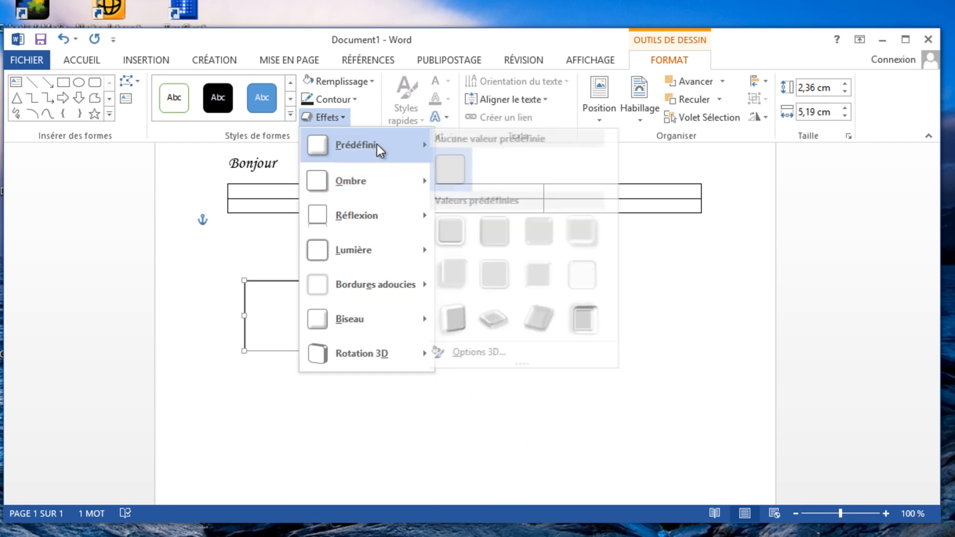
pyautogui.moveTo(356, 324)
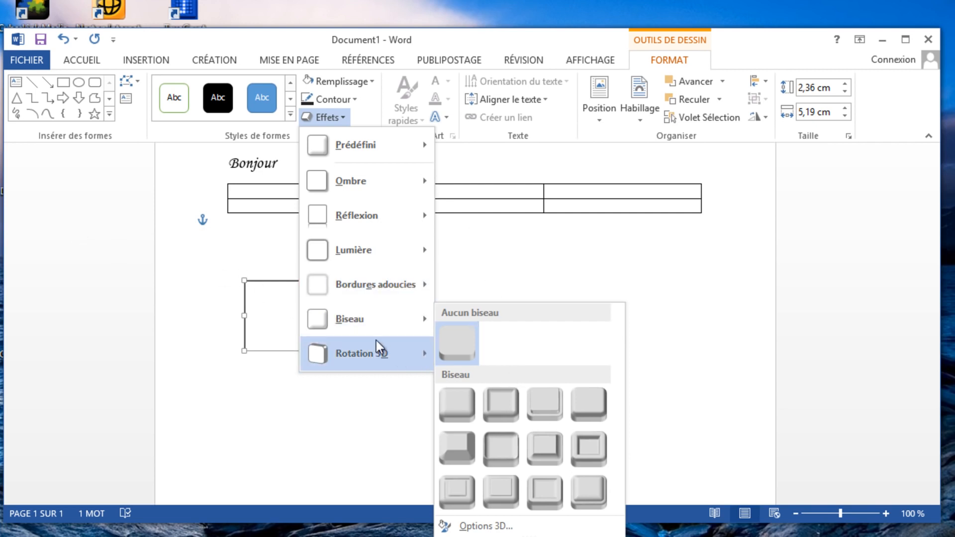
pyautogui.moveTo(371, 352)
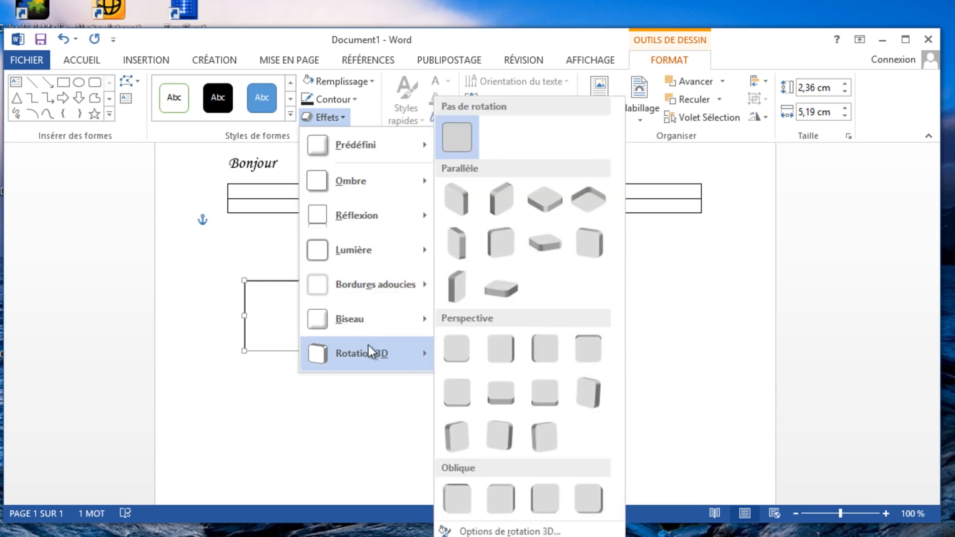
pyautogui.click(462, 213)
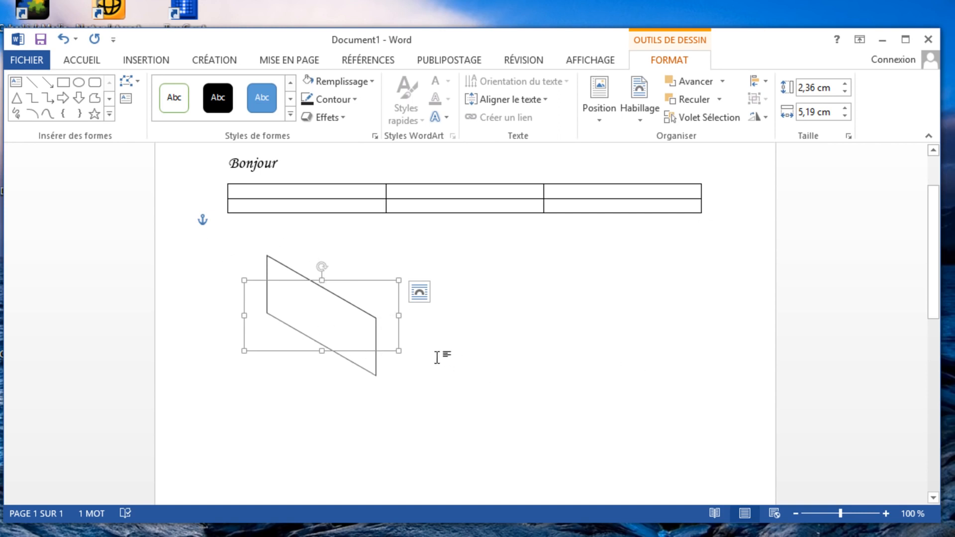
pyautogui.click(366, 337)
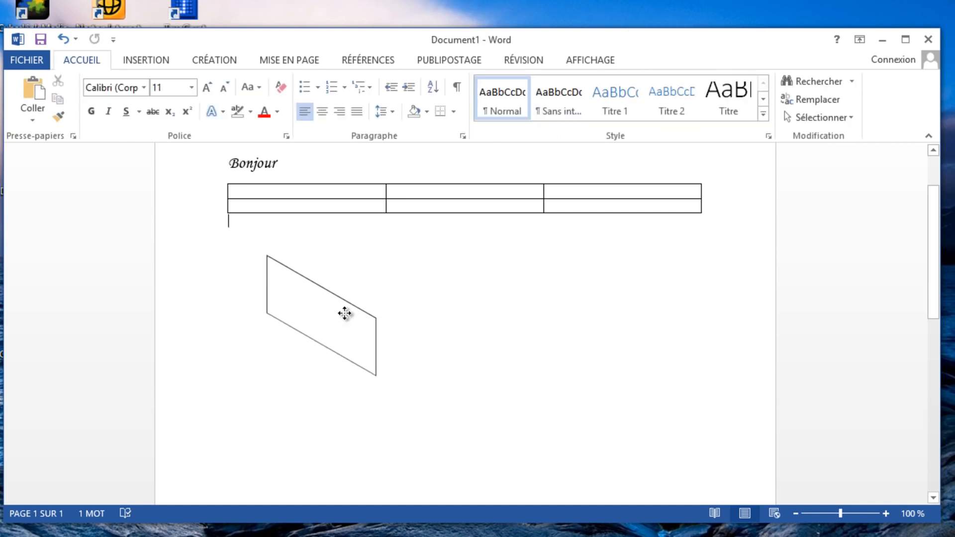
pyautogui.click(344, 314)
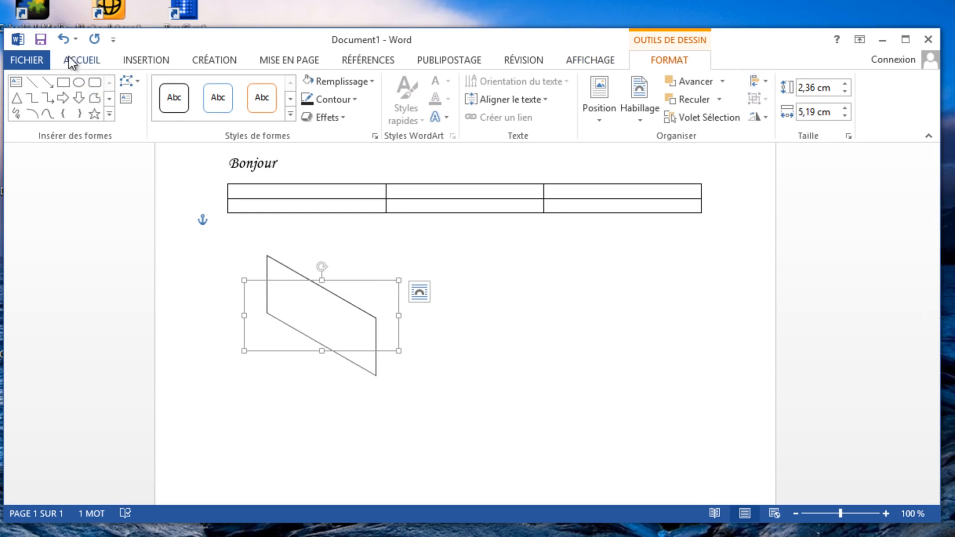
# Deselect the rectangle and look at the Hiérarchie SmartArt layouts and the Histogramme chart types without inserting either
pyautogui.click(133, 58)
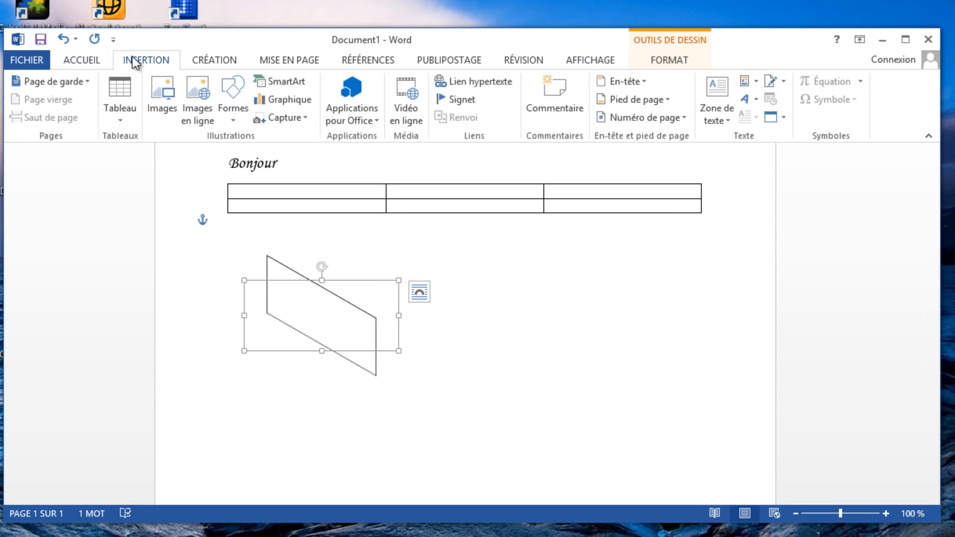
pyautogui.click(436, 404)
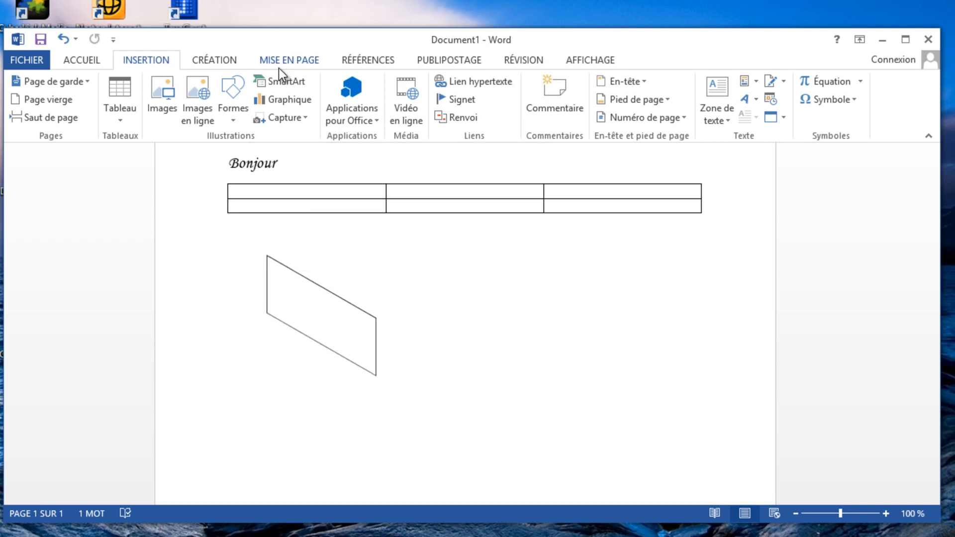
pyautogui.click(293, 87)
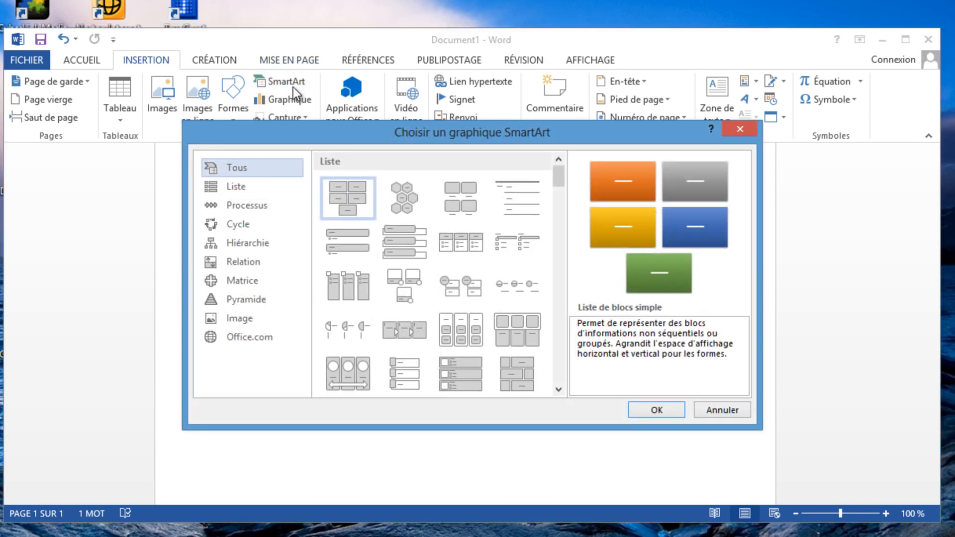
pyautogui.click(254, 240)
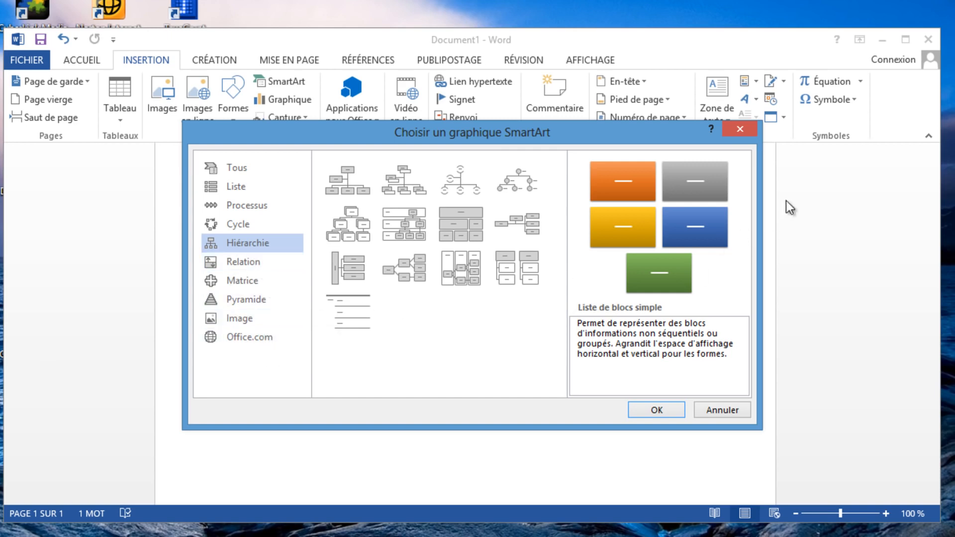
pyautogui.click(744, 130)
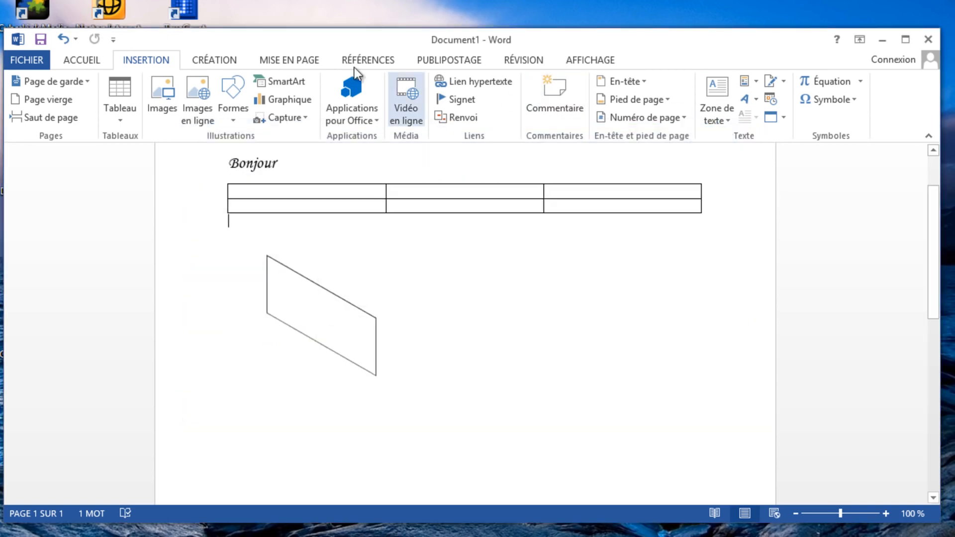
pyautogui.click(298, 98)
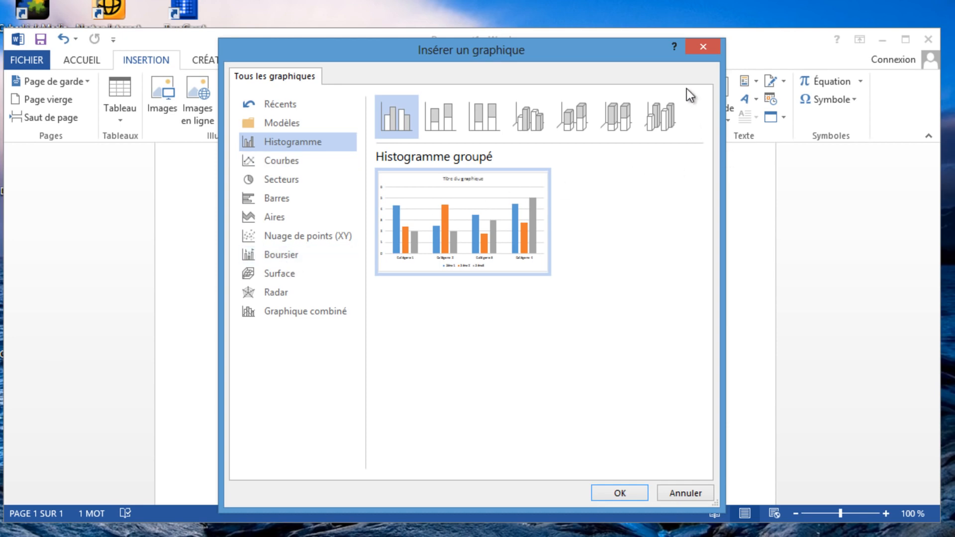
pyautogui.click(698, 46)
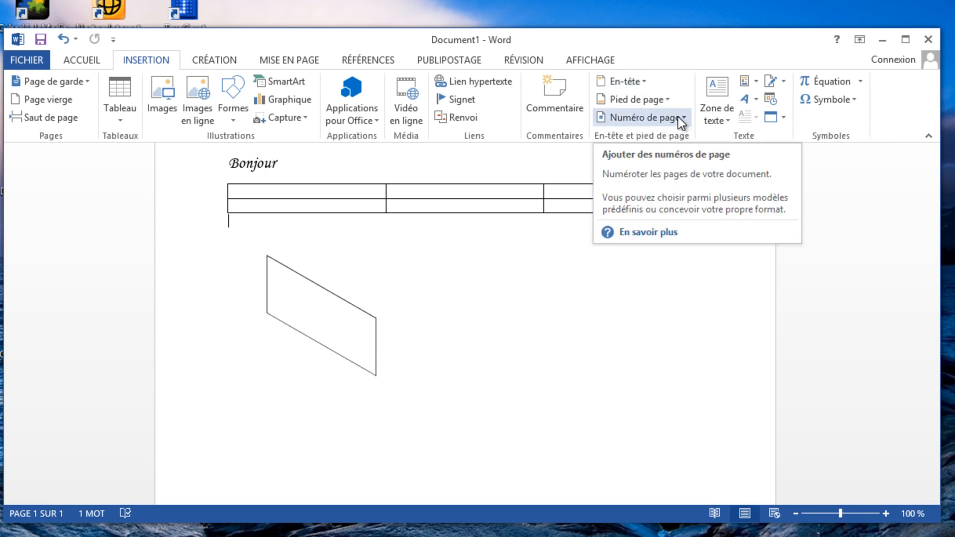
# Examine the built-in footer and header galleries without applying any, and display the document design options
pyautogui.click(661, 98)
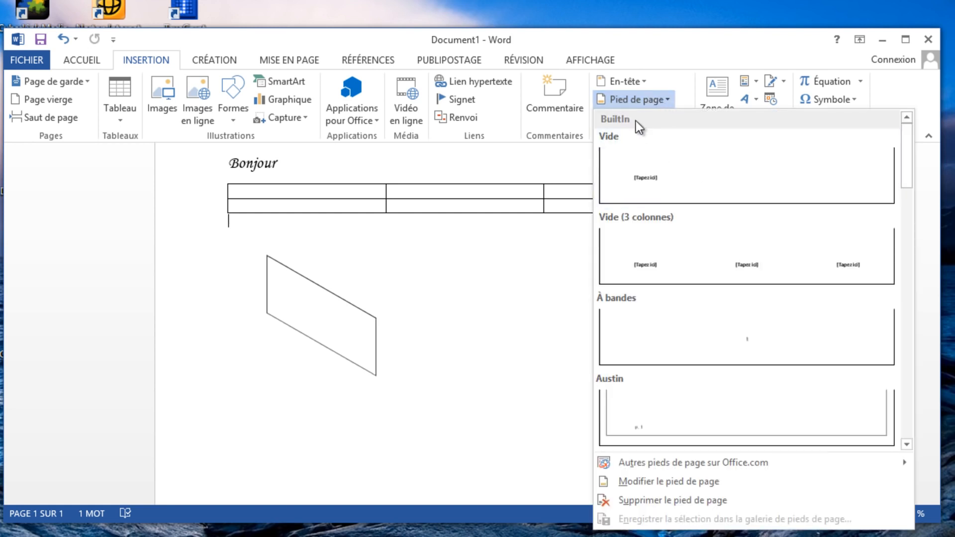
pyautogui.scroll(-3, 687, 214)
pyautogui.scroll(-8, 702, 305)
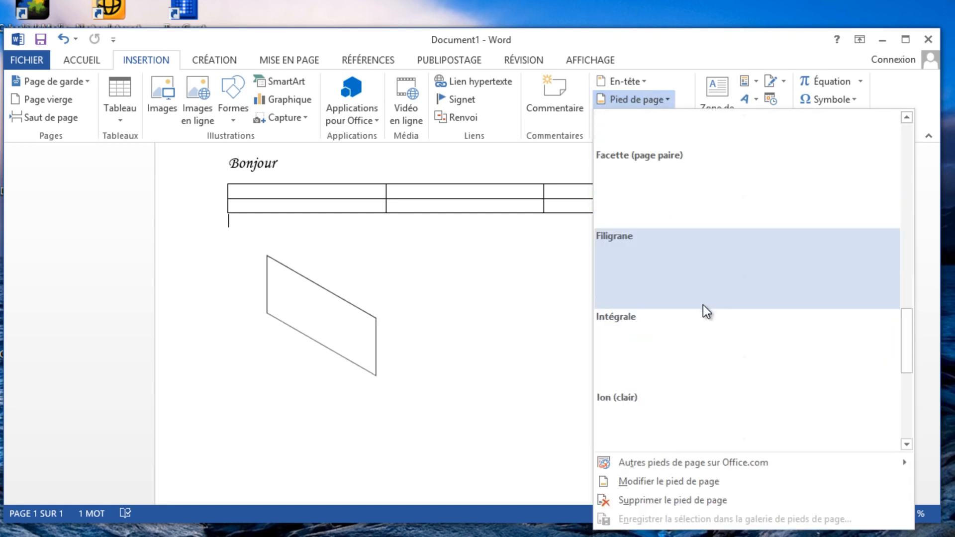
pyautogui.click(653, 81)
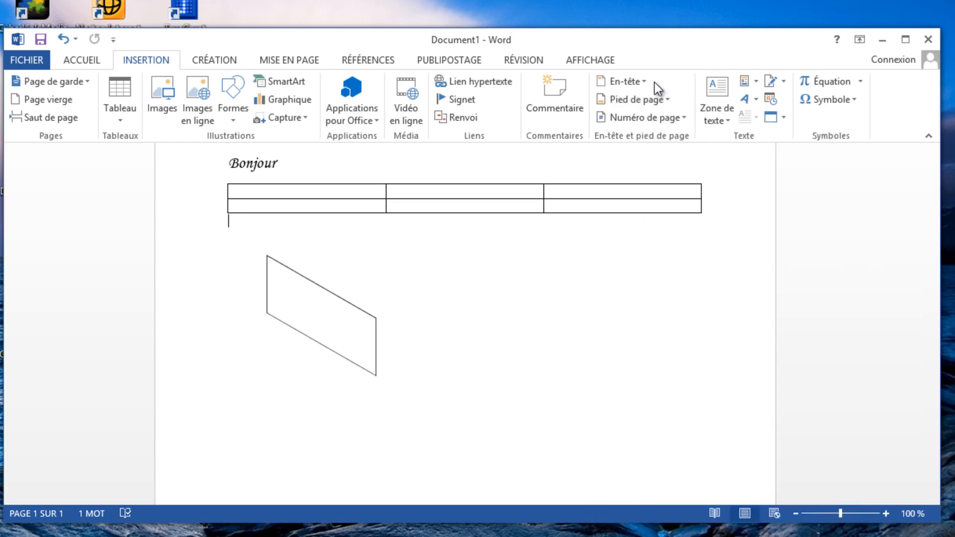
pyautogui.click(621, 66)
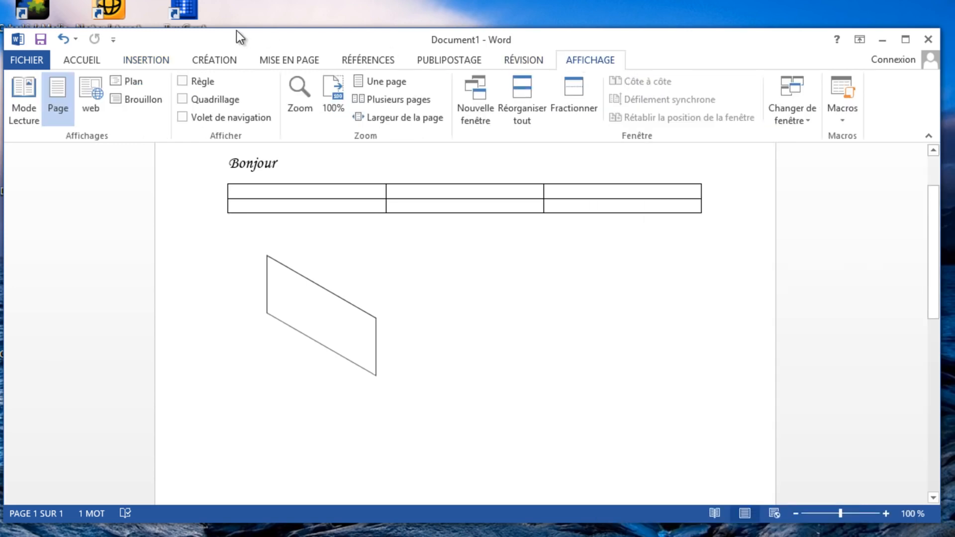
pyautogui.click(145, 60)
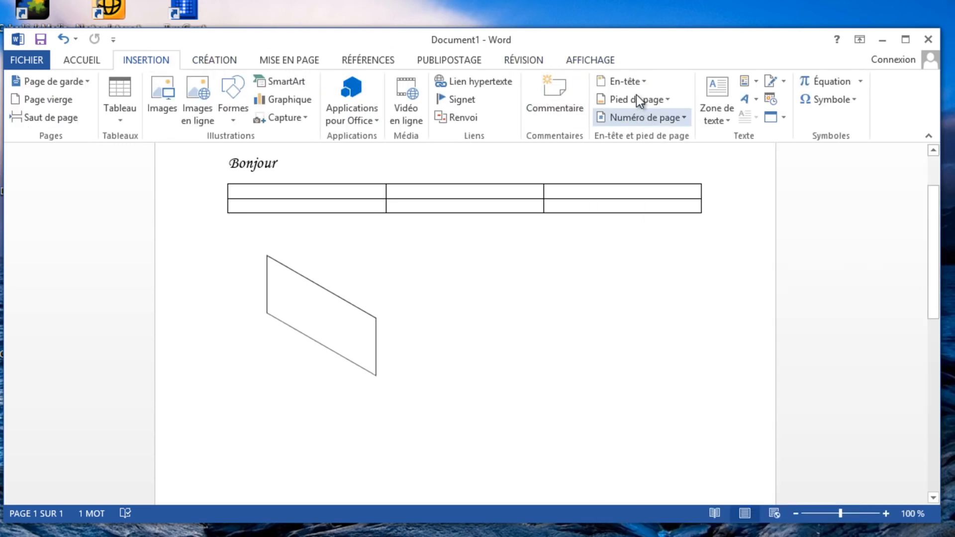
pyautogui.click(632, 81)
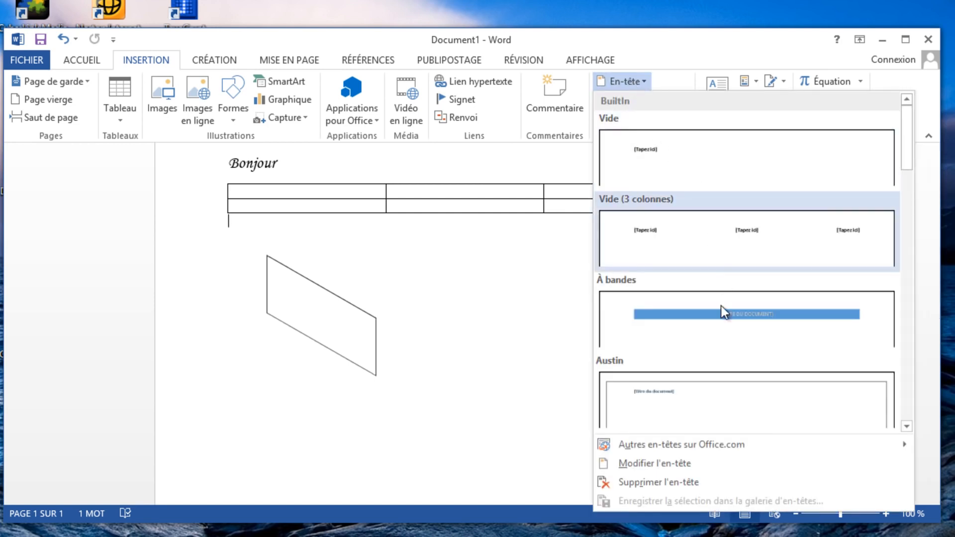
pyautogui.click(562, 347)
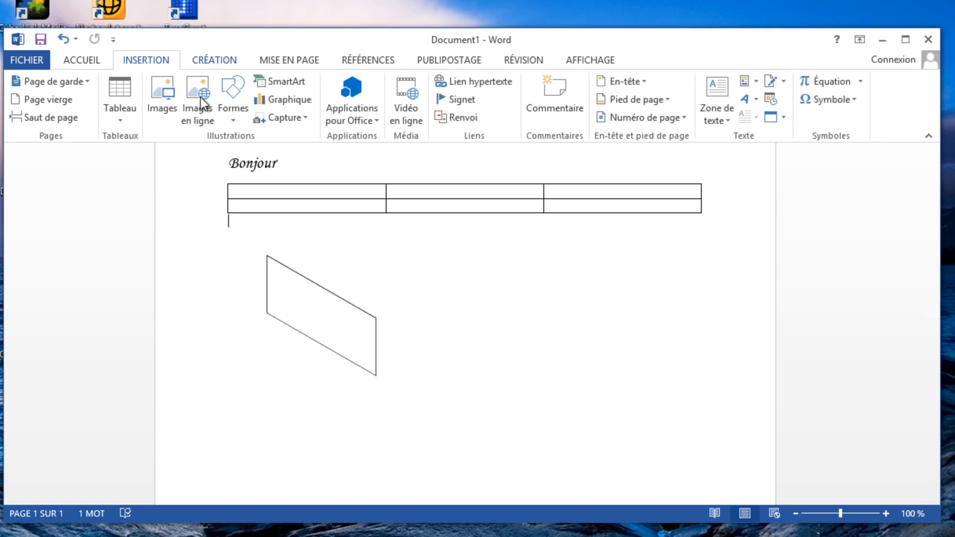
pyautogui.click(222, 62)
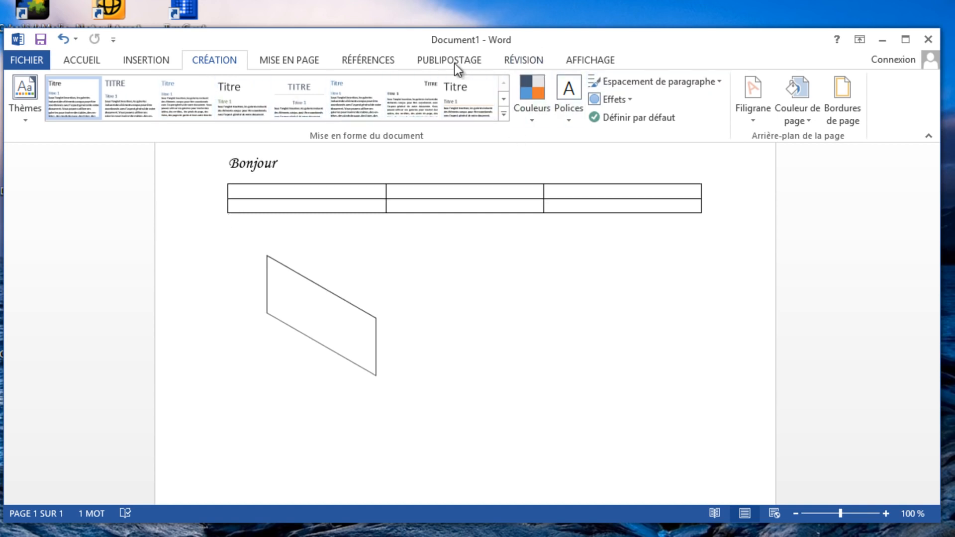
# Apply the Étroites margin preset, with 1,27 cm on every side, to the document
pyautogui.click(276, 62)
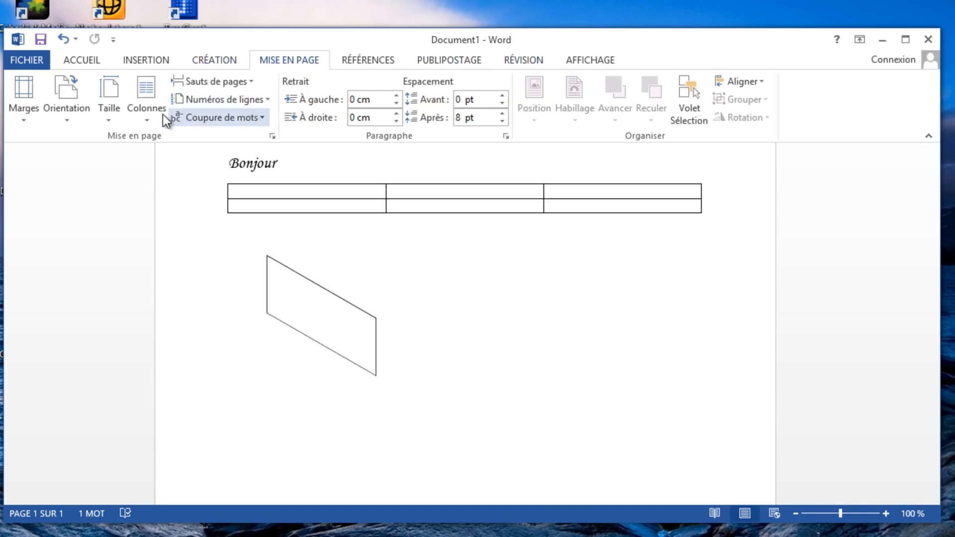
pyautogui.click(28, 94)
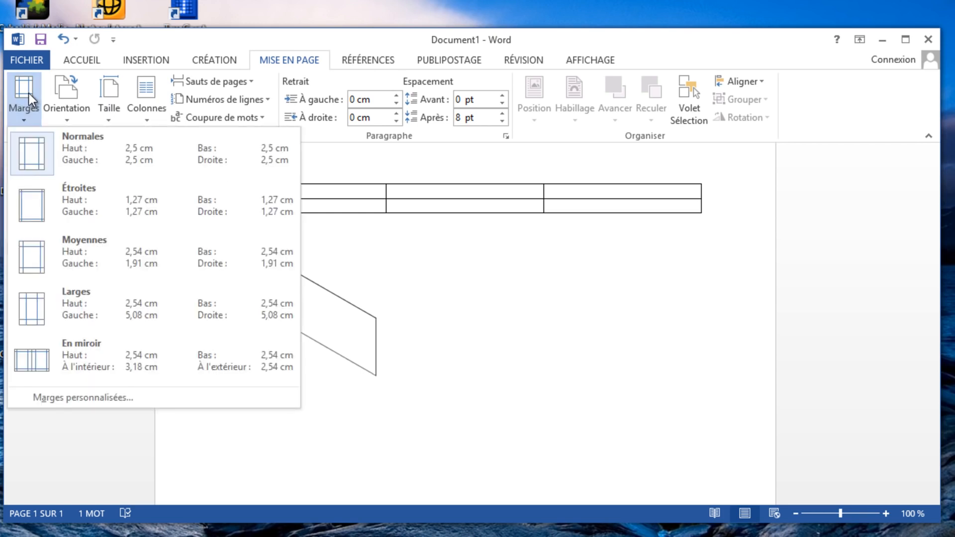
pyautogui.click(29, 93)
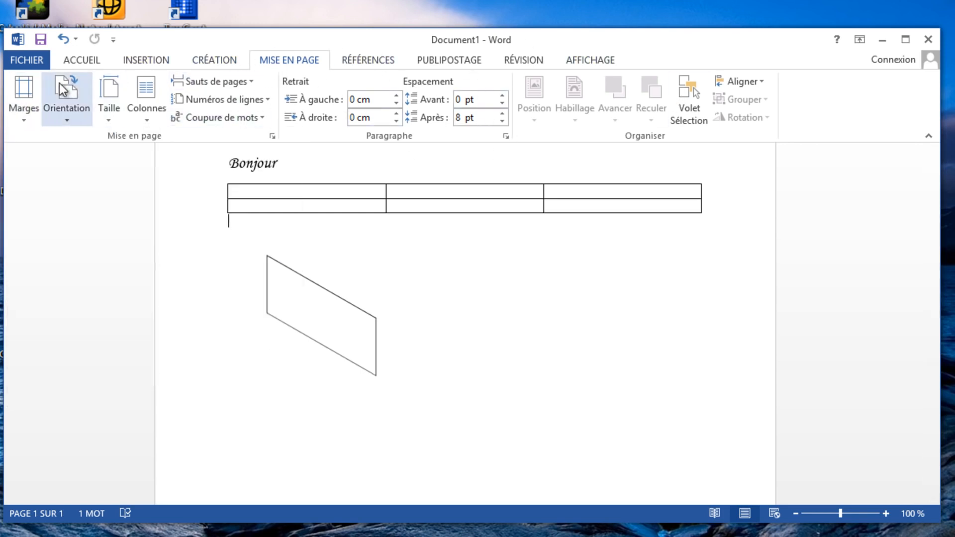
pyautogui.click(24, 97)
pyautogui.click(582, 239)
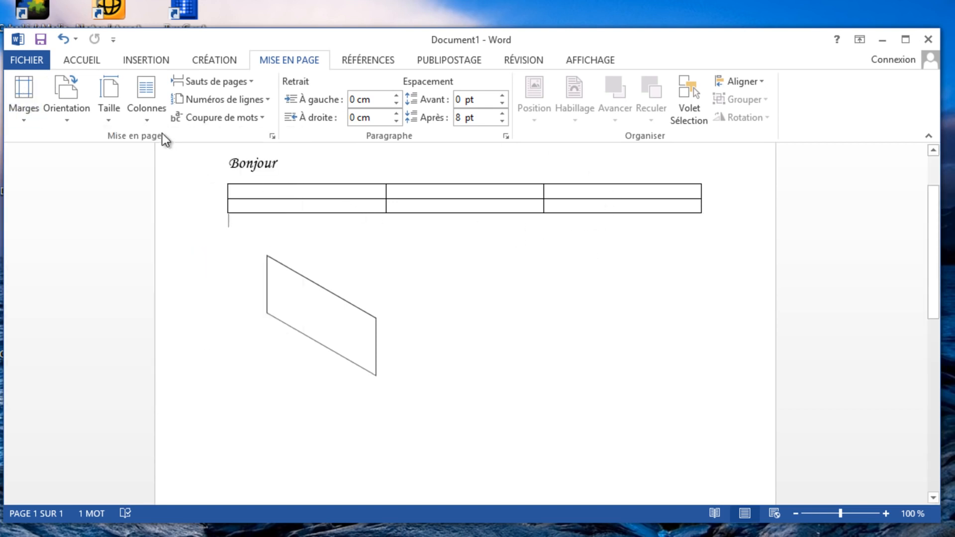
pyautogui.click(36, 90)
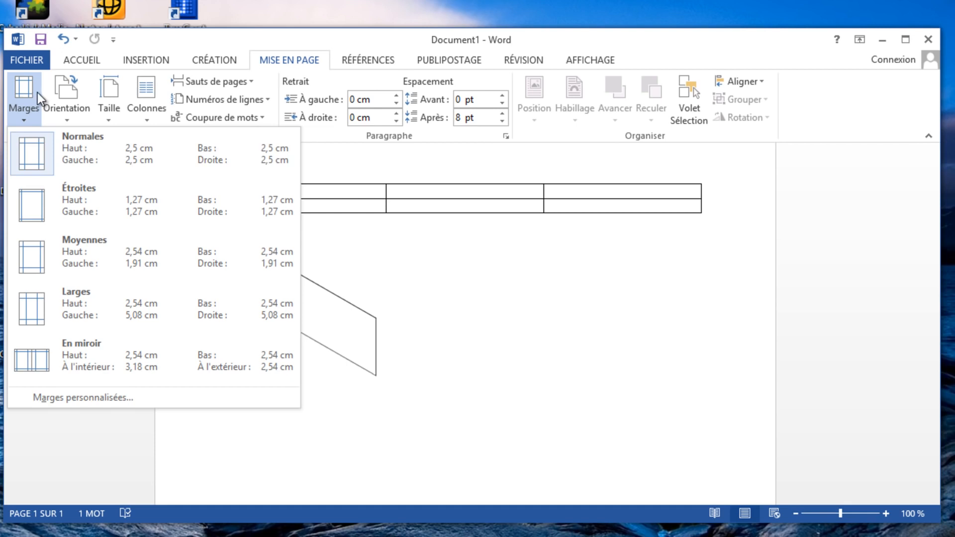
pyautogui.click(41, 203)
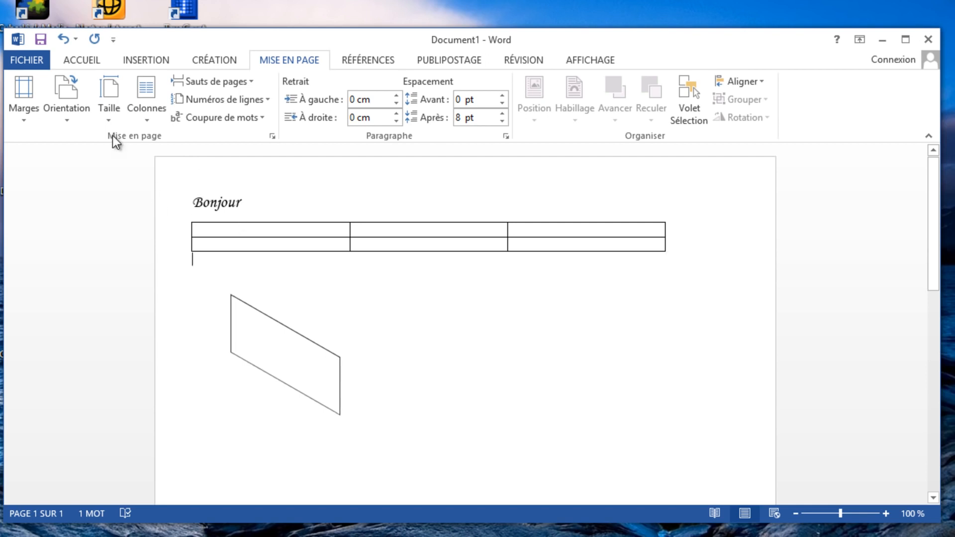
# Look at the available paper sizes without choosing one, and display the references, mail merge and review tools
pyautogui.click(116, 101)
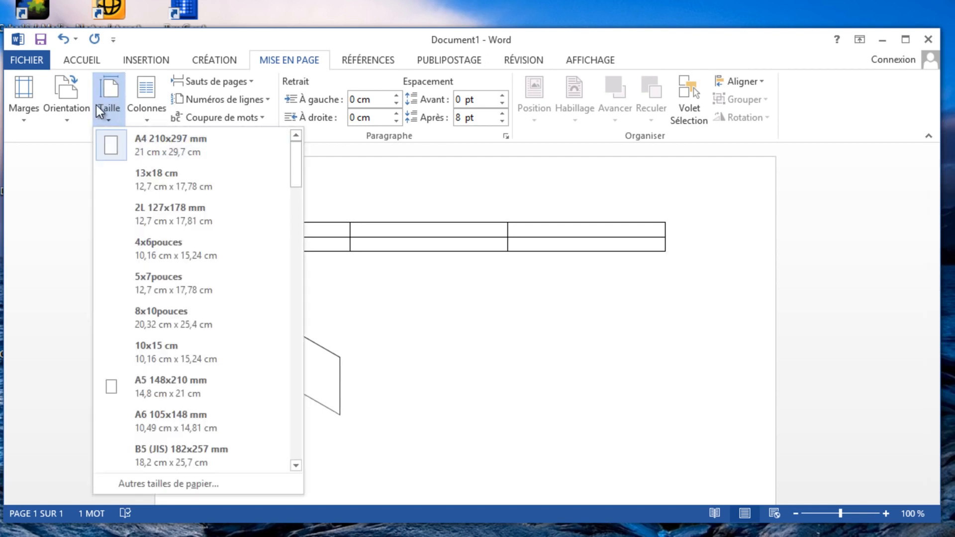
pyautogui.click(97, 104)
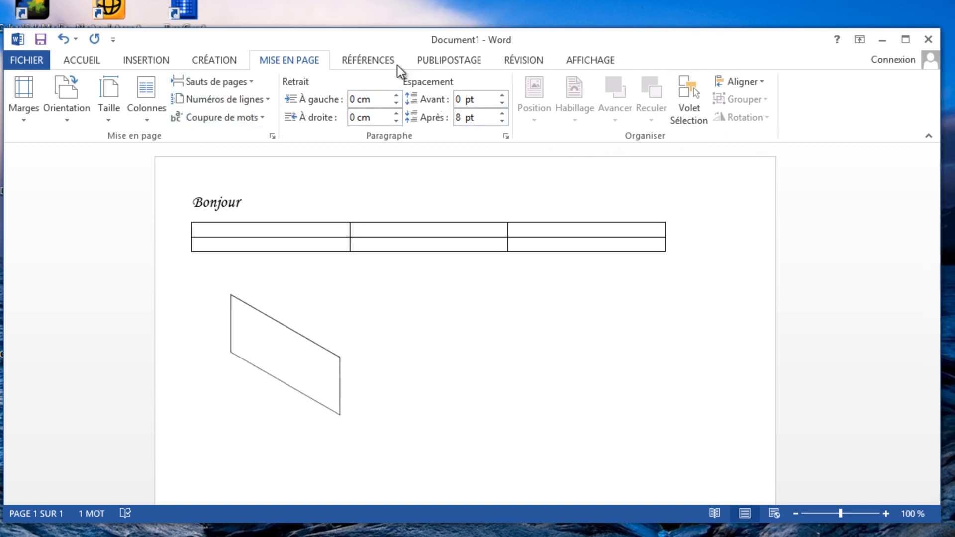
pyautogui.click(365, 60)
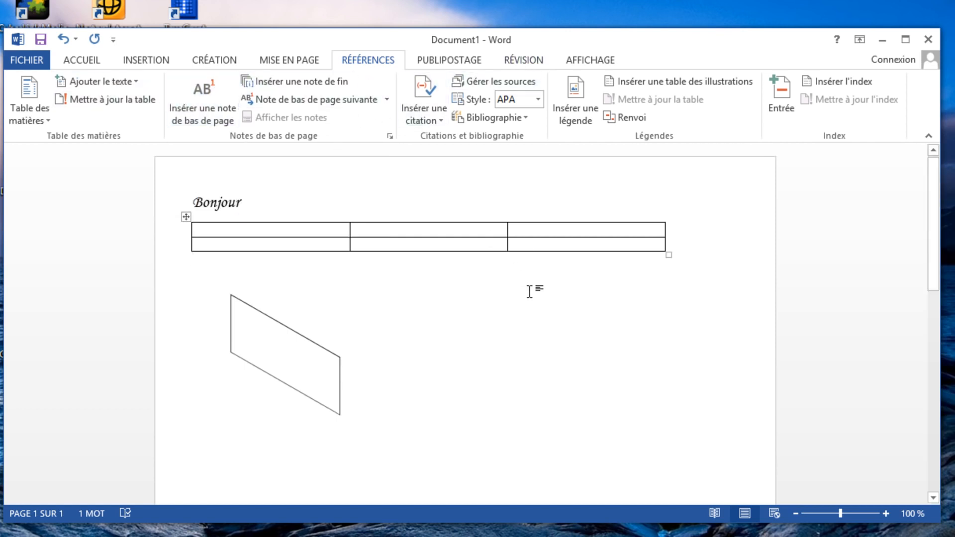
pyautogui.scroll(-5, 529, 291)
pyautogui.scroll(4, 426, 181)
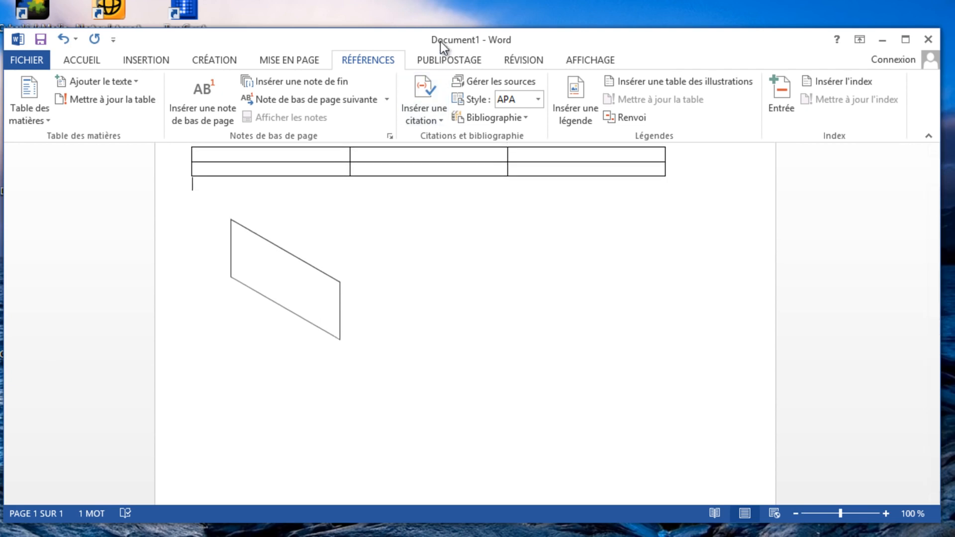
pyautogui.click(440, 59)
pyautogui.click(371, 58)
pyautogui.click(441, 58)
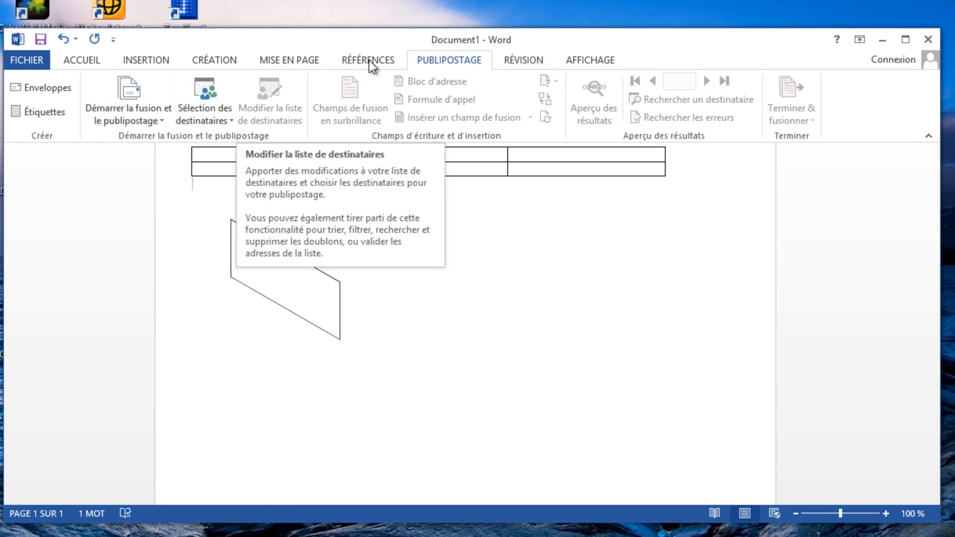
pyautogui.click(518, 61)
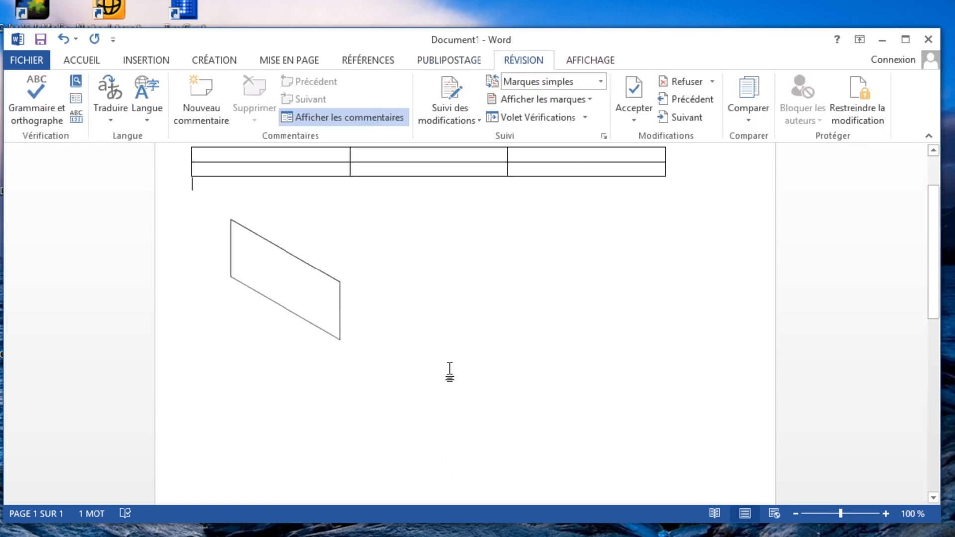
pyautogui.scroll(2, 465, 356)
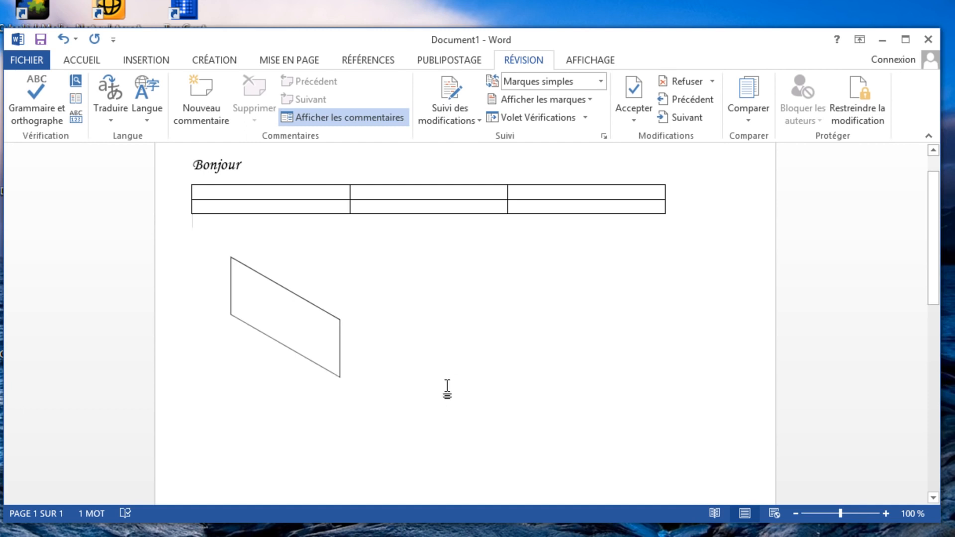
pyautogui.write('V')
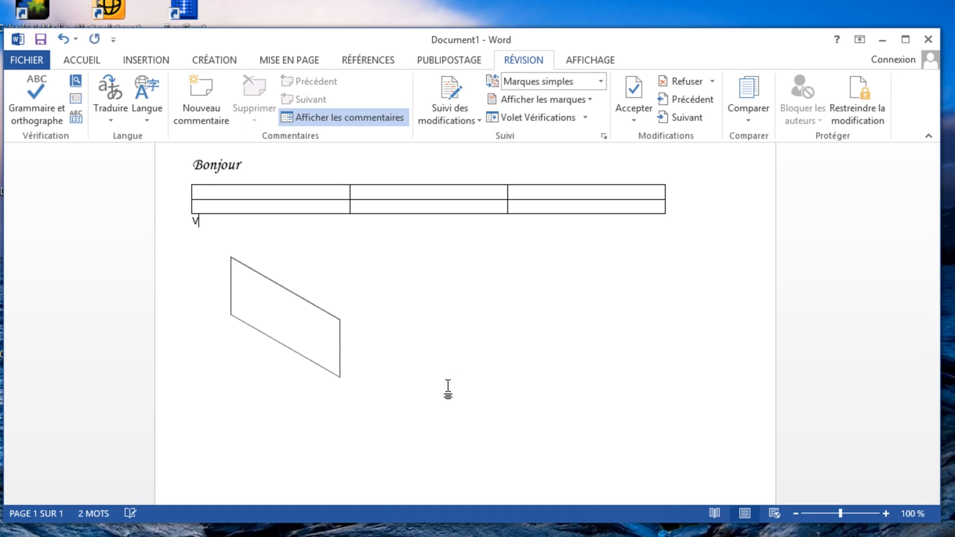
pyautogui.write('ou etes.JE suis')
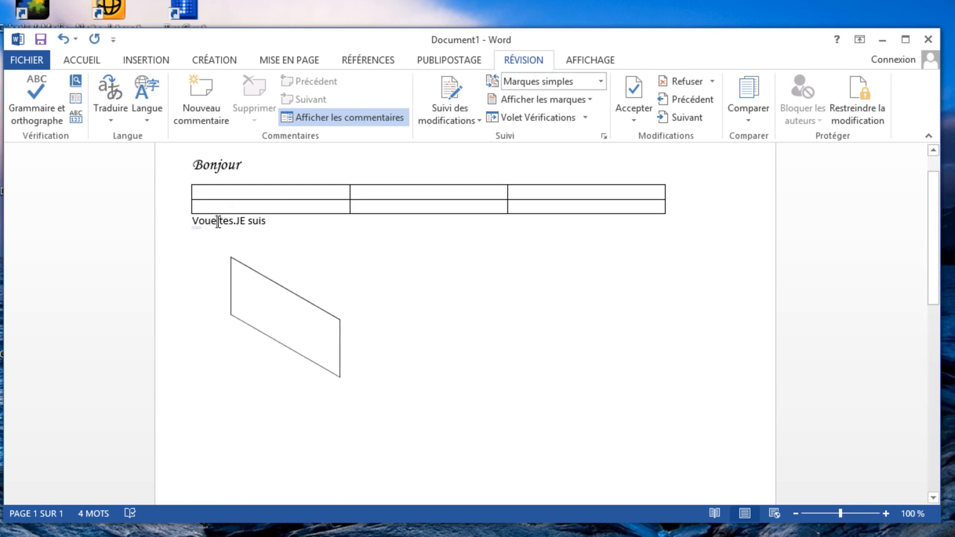
pyautogui.moveTo(214, 221); pyautogui.dragTo(222, 222)
pyautogui.moveTo(279, 232); pyautogui.dragTo(143, 284)
pyautogui.press('Delete')
# Write "Vous etes." on a new line below the 3D-rotated rectangle
pyautogui.scroll(-3, 414, 358)
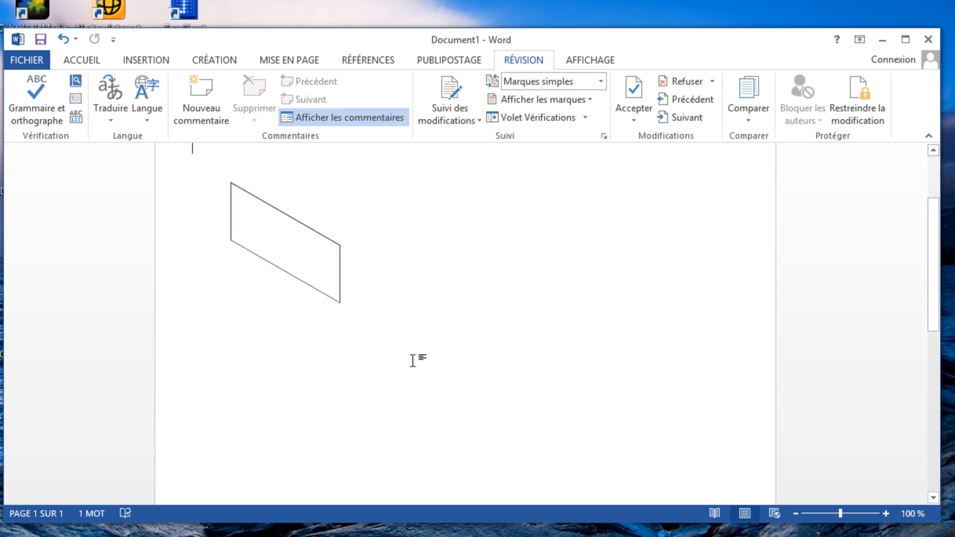
pyautogui.scroll(1, 415, 357)
pyautogui.press('Return')
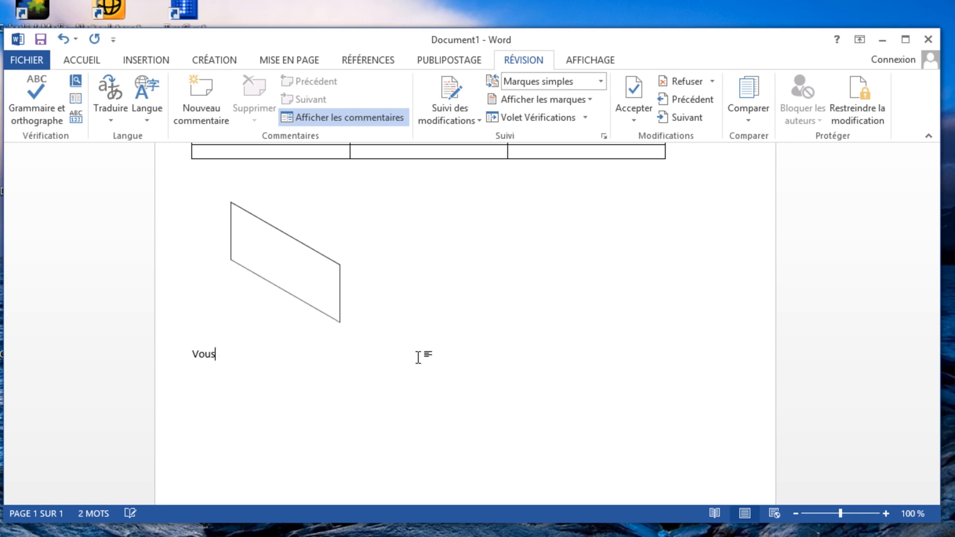
pyautogui.write('Vous etes.')
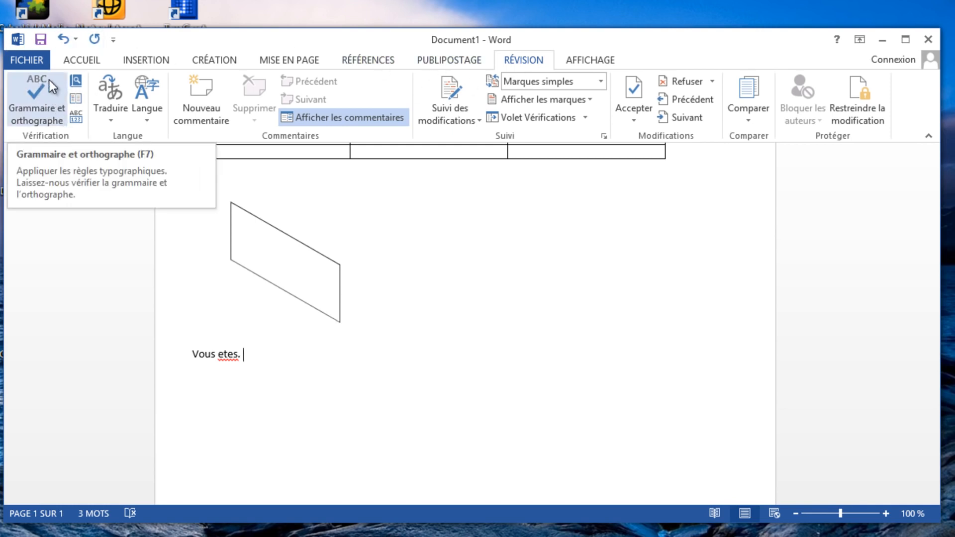
# Run the grammar and spelling check and replace the misspelled "etes" with the suggestion "êtes"
pyautogui.click(32, 101)
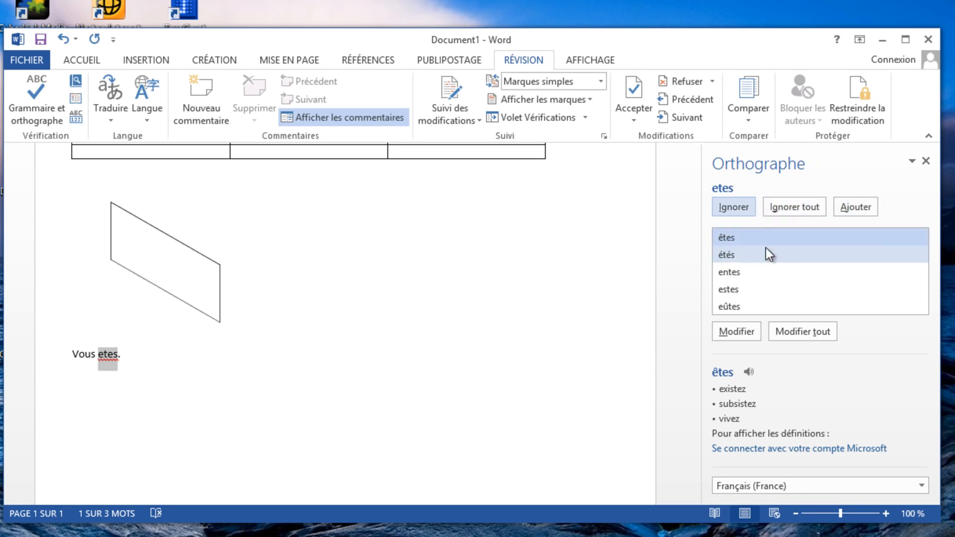
pyautogui.click(736, 231)
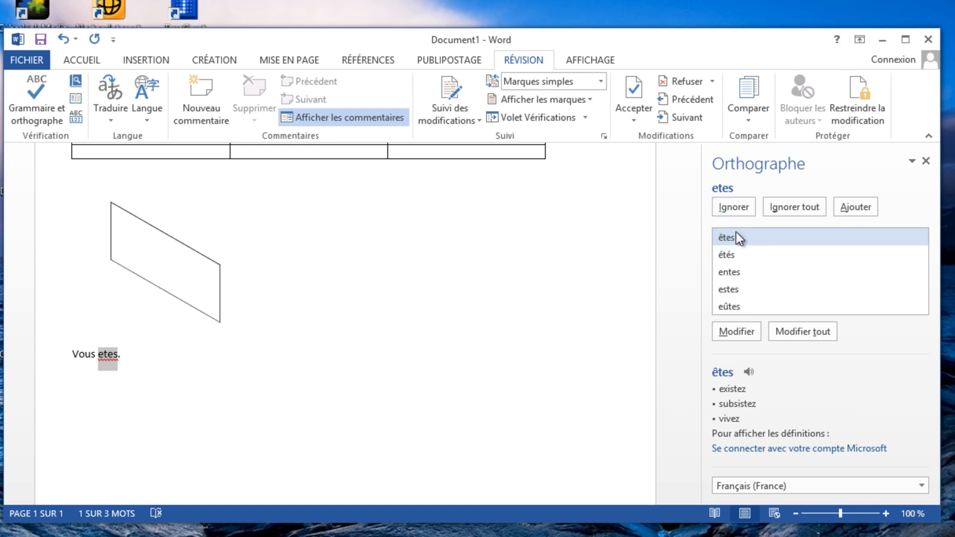
pyautogui.click(733, 330)
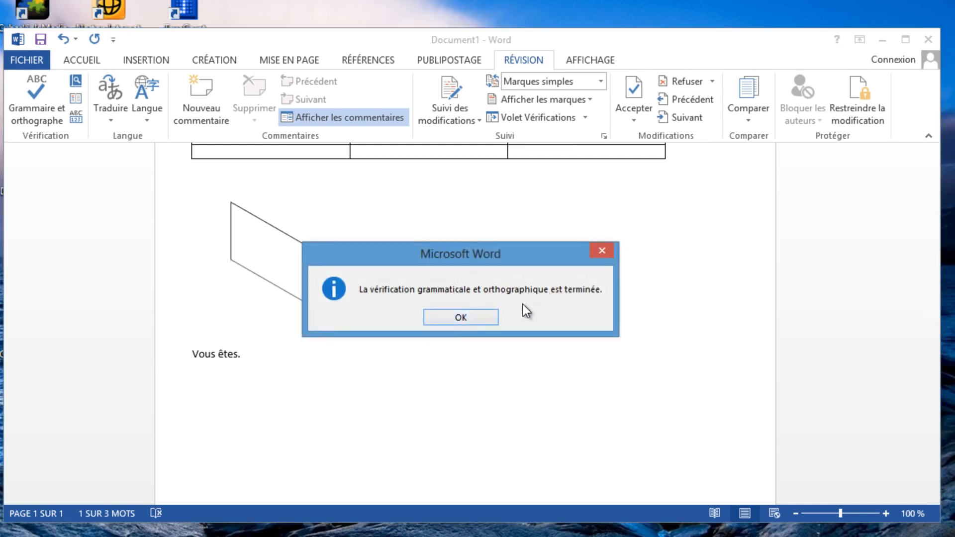
pyautogui.click(474, 316)
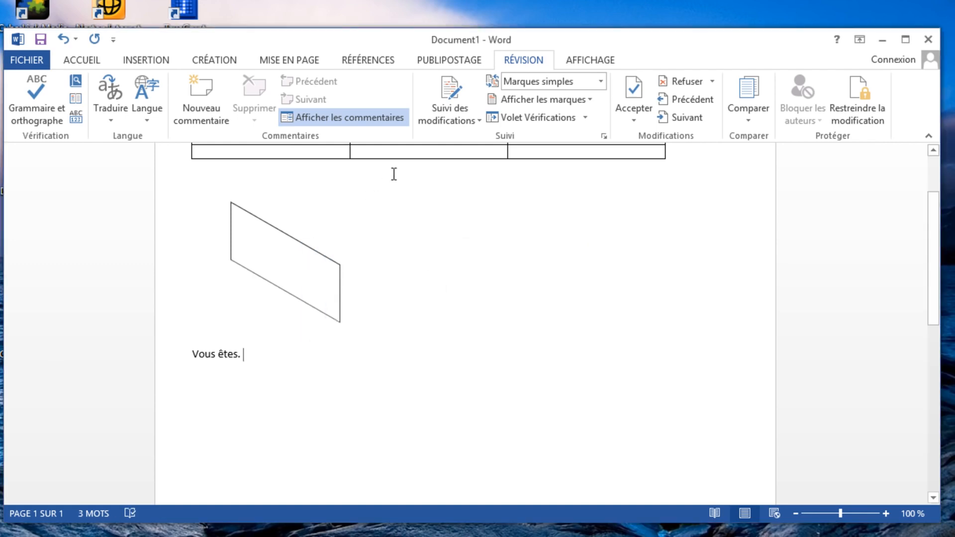
# Look at the document view options and the available save locations, and return to the document without saving
pyautogui.click(583, 61)
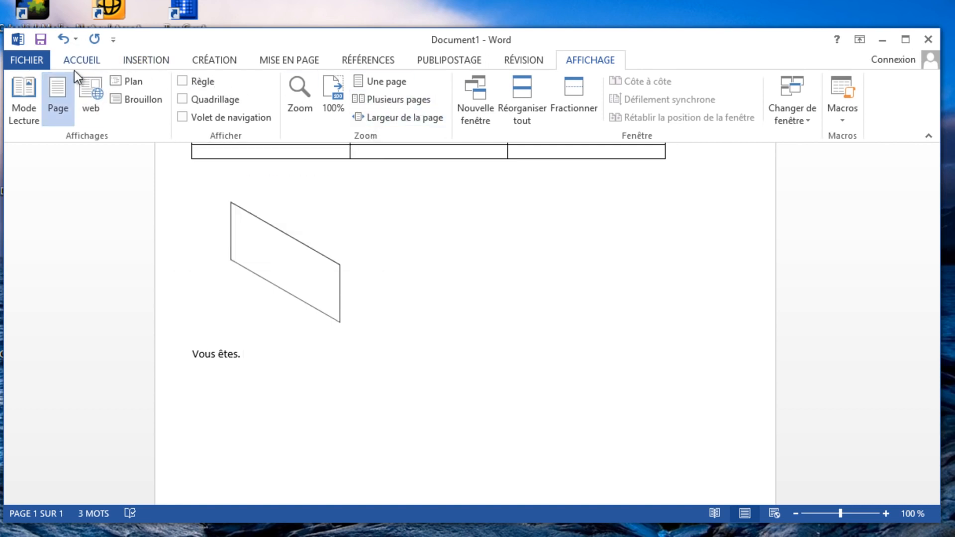
pyautogui.scroll(3, 412, 289)
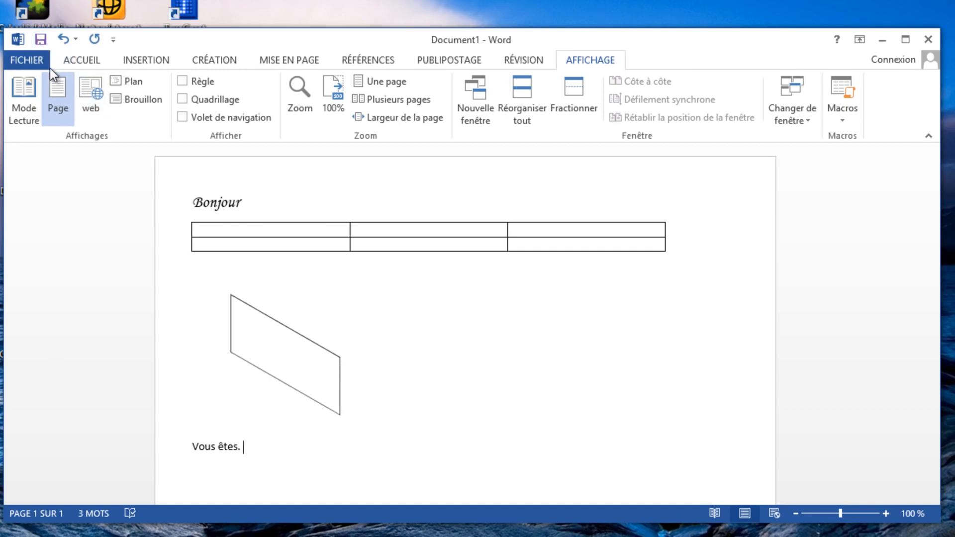
pyautogui.click(40, 38)
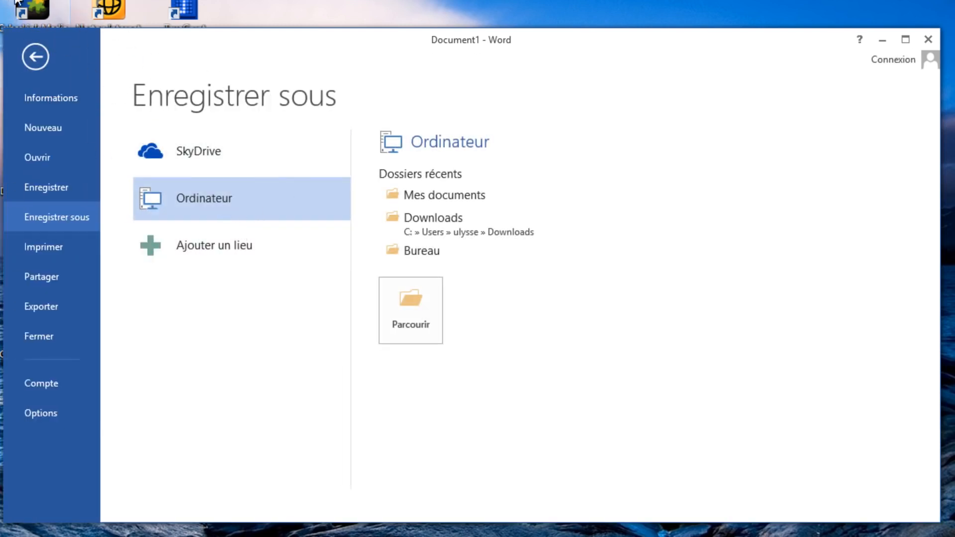
pyautogui.click(46, 60)
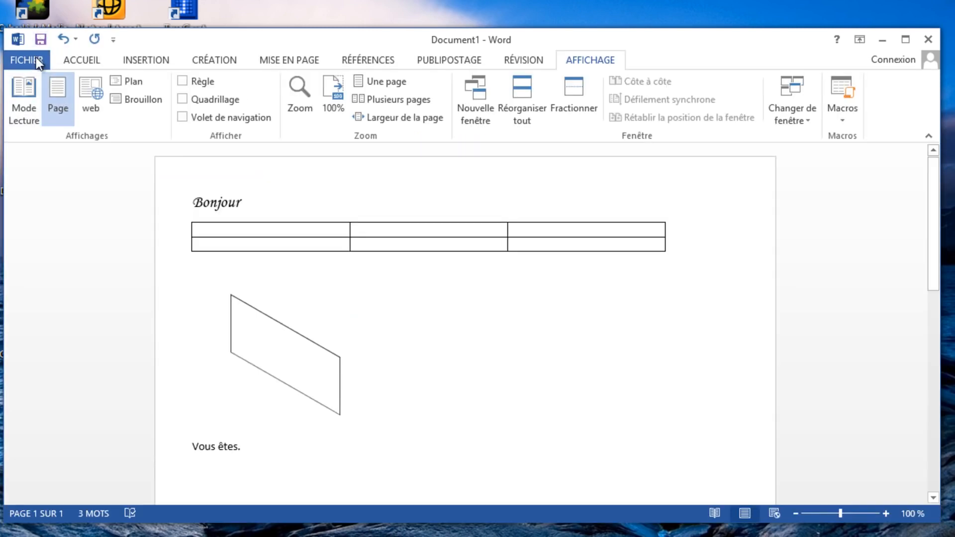
# Save the document as the Word document Bonjour1 in the computer's Documents library
pyautogui.click(36, 57)
pyautogui.click(72, 183)
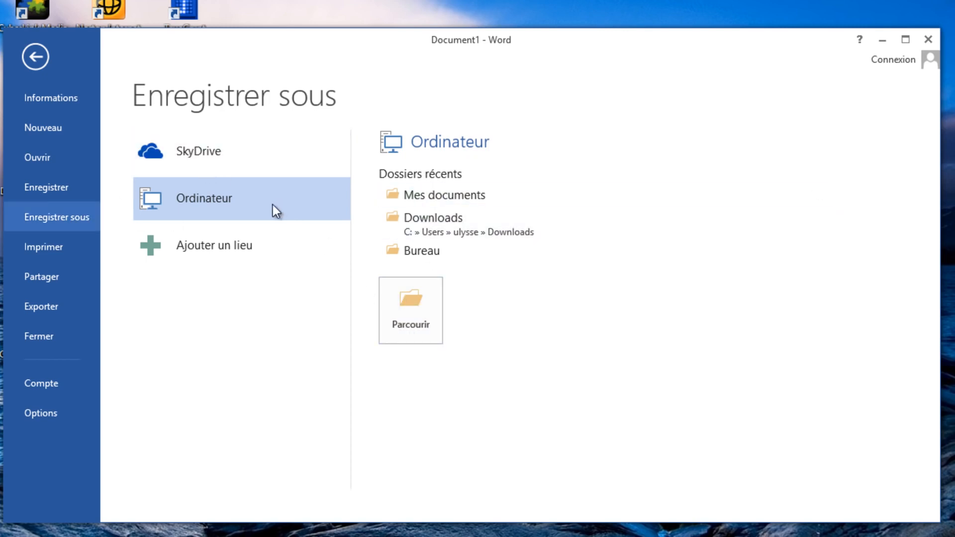
pyautogui.click(416, 311)
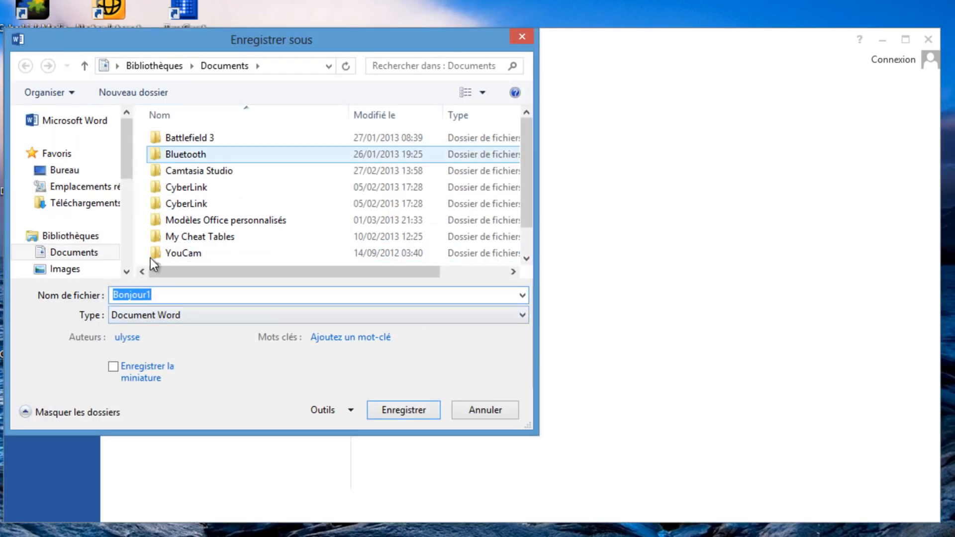
pyautogui.click(61, 239)
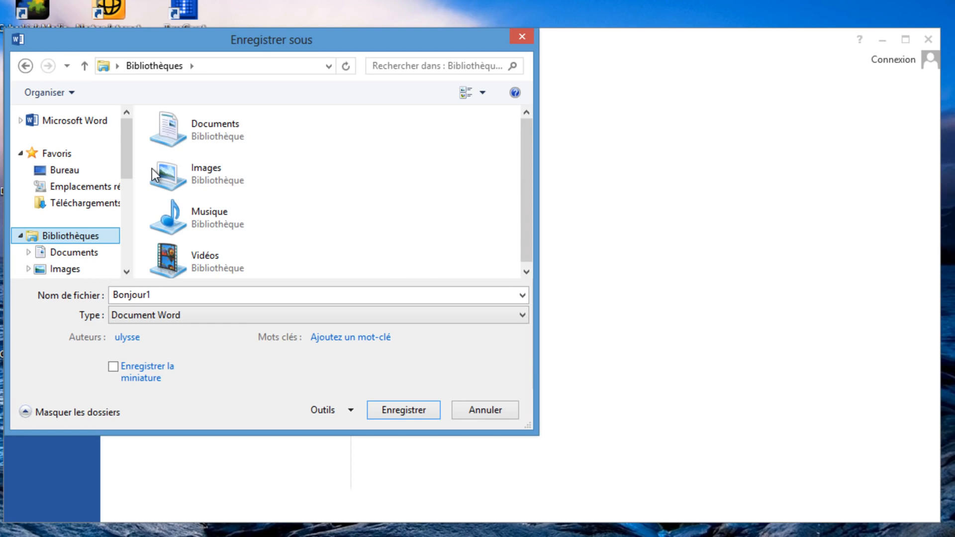
pyautogui.click(192, 130)
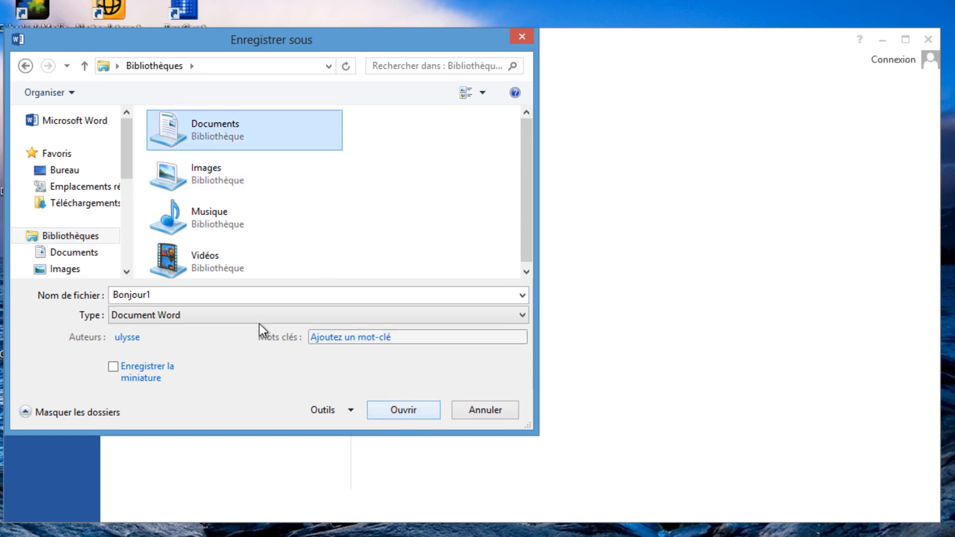
pyautogui.click(169, 292)
pyautogui.click(169, 293)
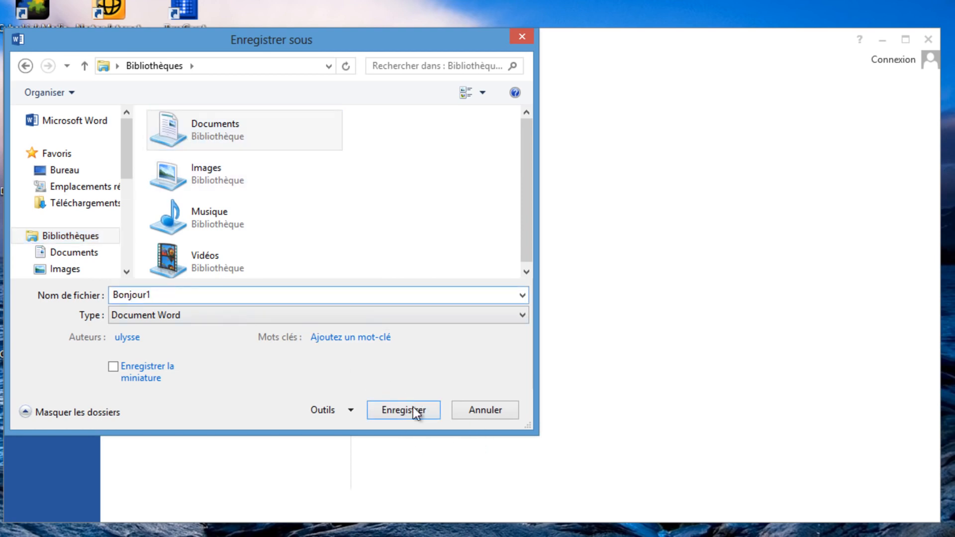
pyautogui.click(399, 410)
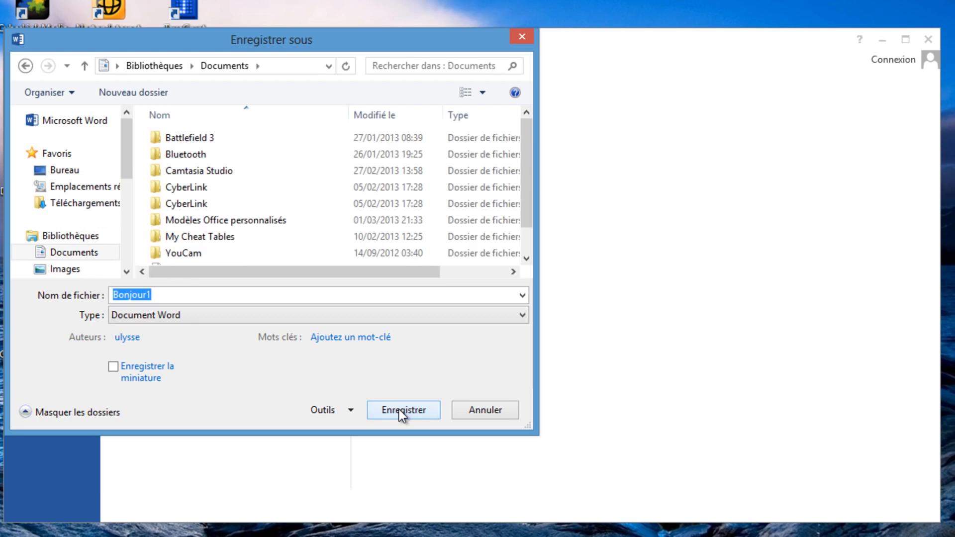
pyautogui.click(399, 410)
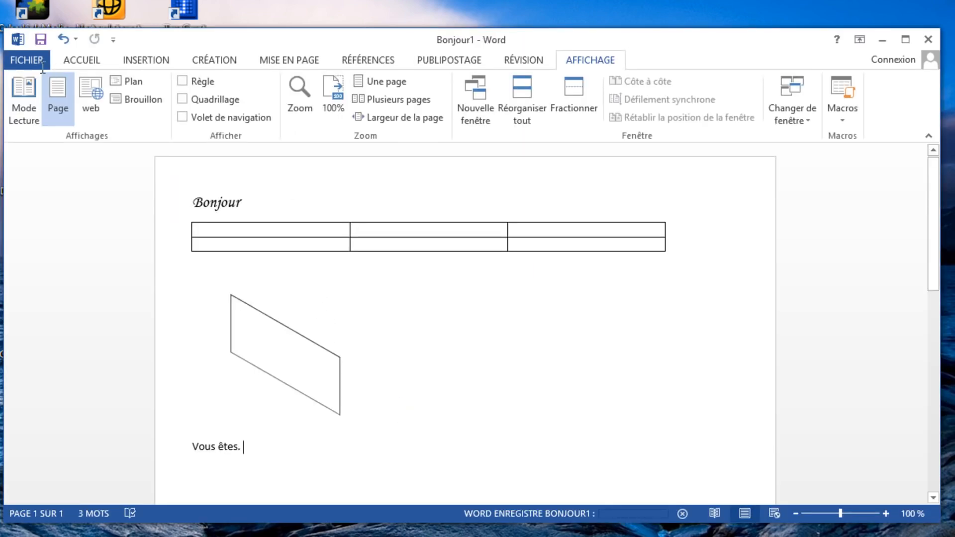
# Look at the saved document's information and display the templates available for a new document
pyautogui.click(20, 58)
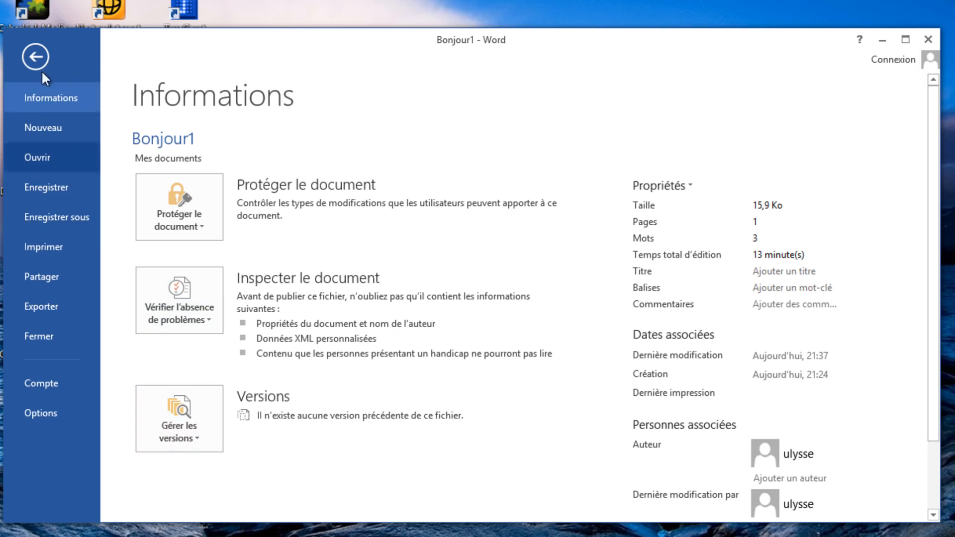
pyautogui.click(64, 129)
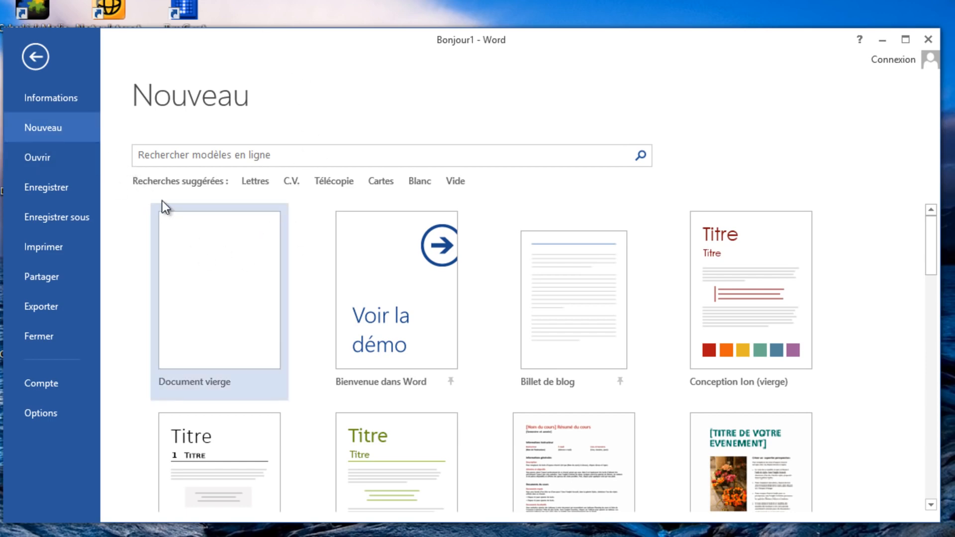
# Look through the new document templates, display the files available to open and choose the recent document Bonjour1
pyautogui.scroll(-1, 826, 332)
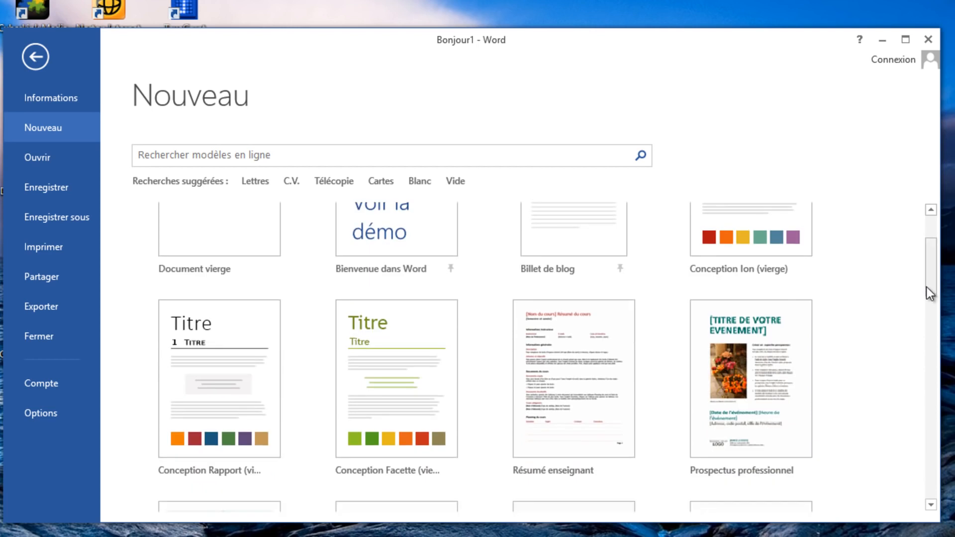
pyautogui.moveTo(927, 287); pyautogui.dragTo(940, 253)
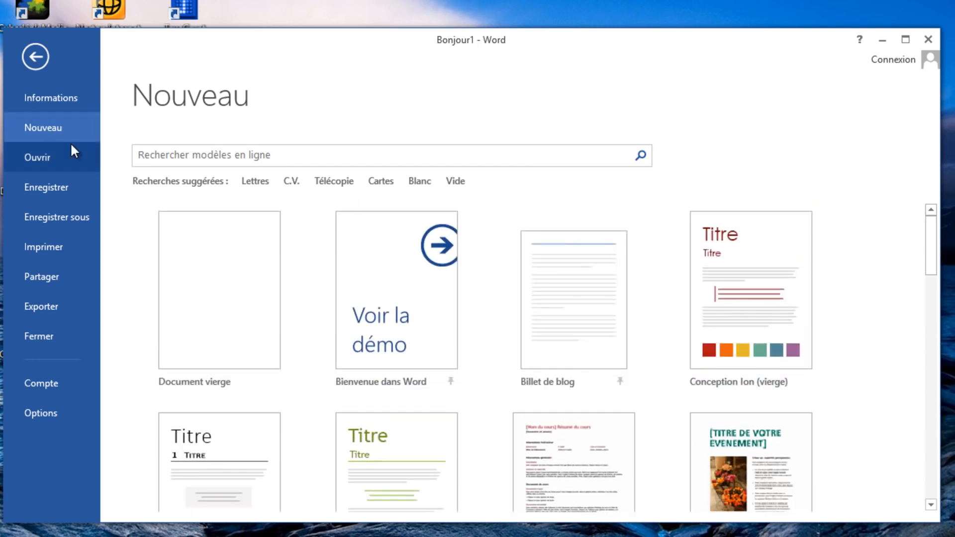
pyautogui.click(69, 158)
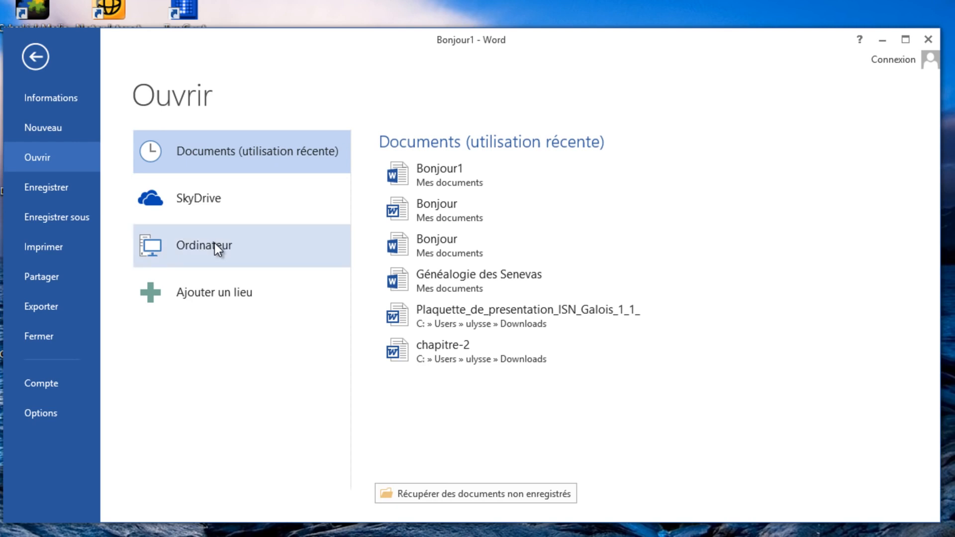
pyautogui.click(459, 170)
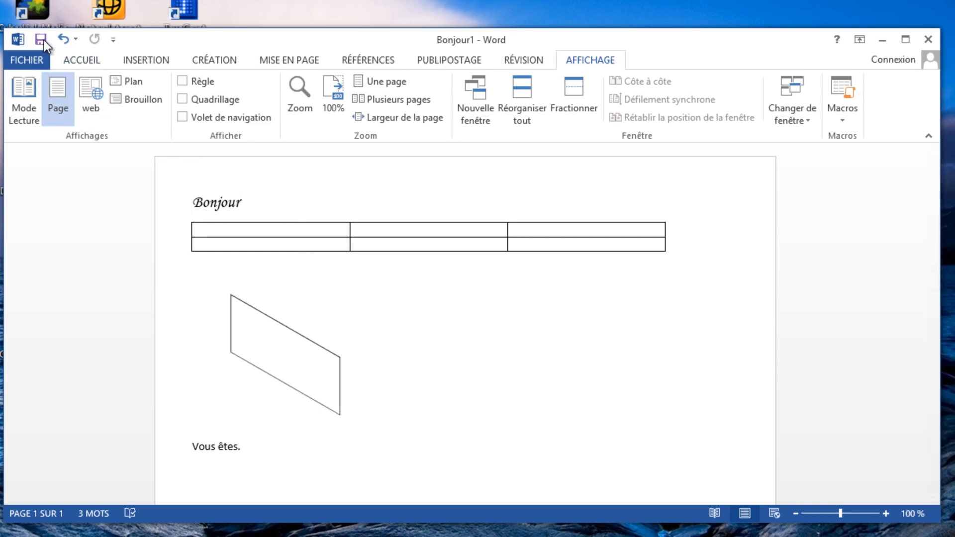
# Save the document again under its existing name and location
pyautogui.click(33, 57)
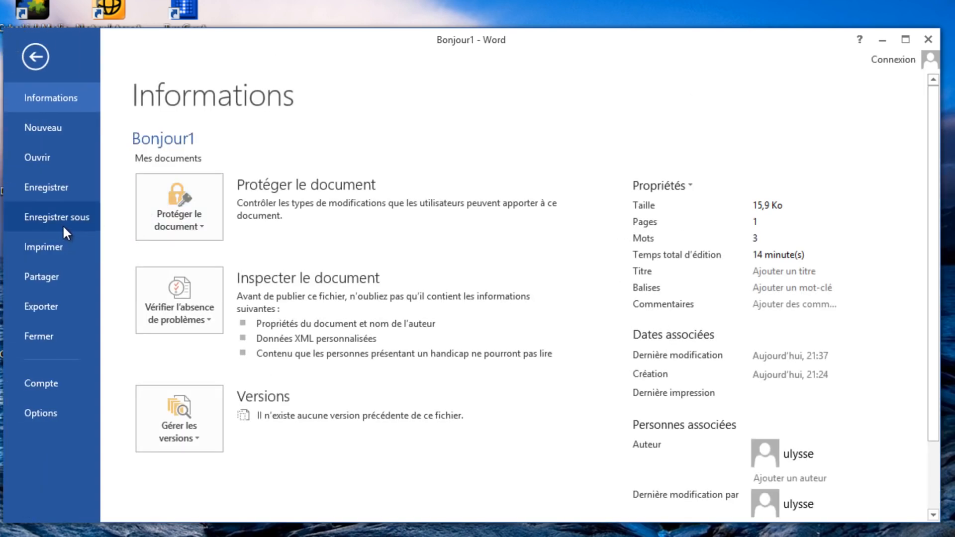
pyautogui.click(22, 186)
pyautogui.click(18, 40)
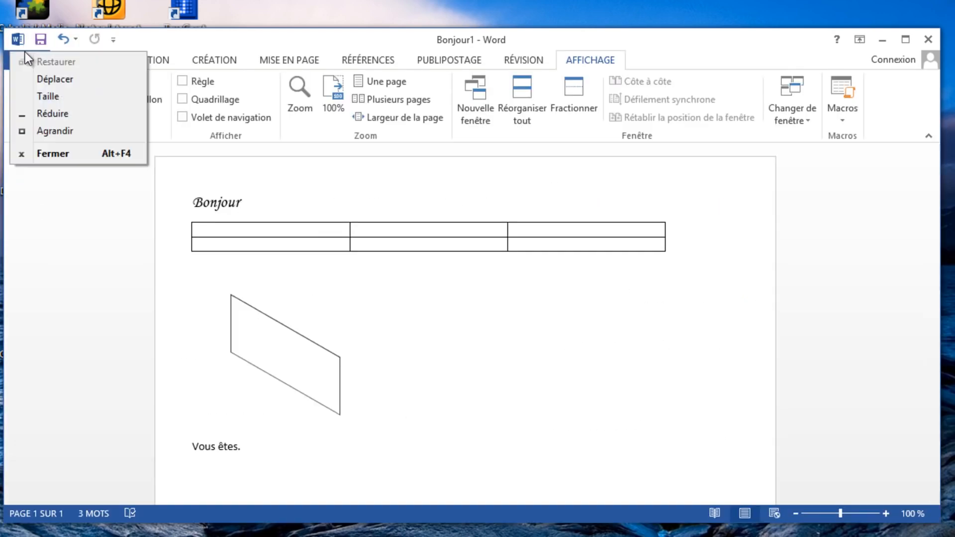
pyautogui.click(4, 57)
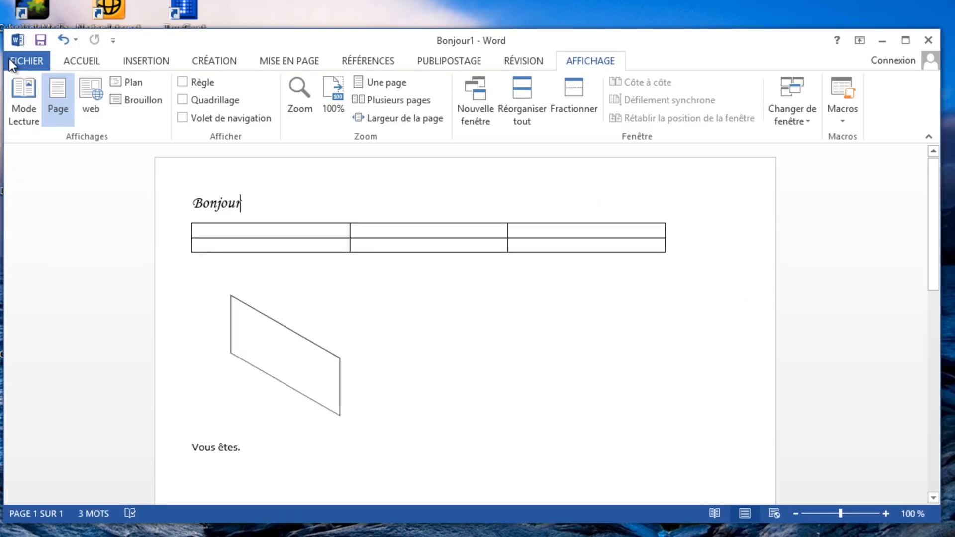
# Look through the save locations, print settings, sharing choices and export formats offered for the document
pyautogui.click(11, 59)
pyautogui.click(64, 215)
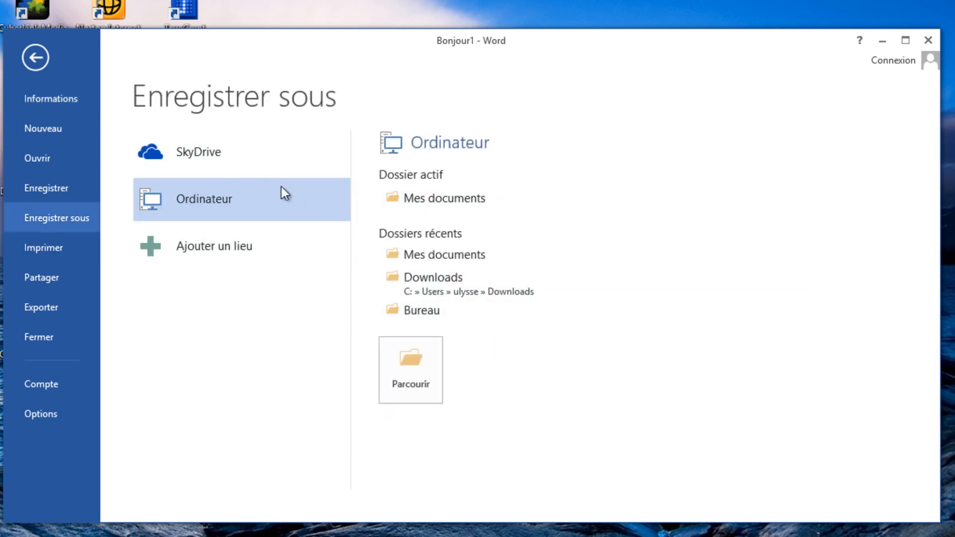
pyautogui.click(44, 246)
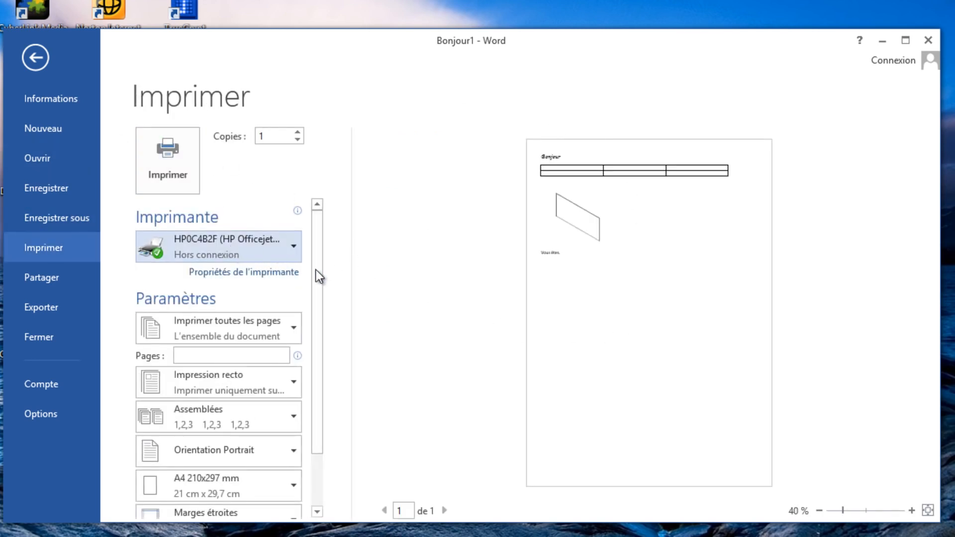
pyautogui.click(45, 274)
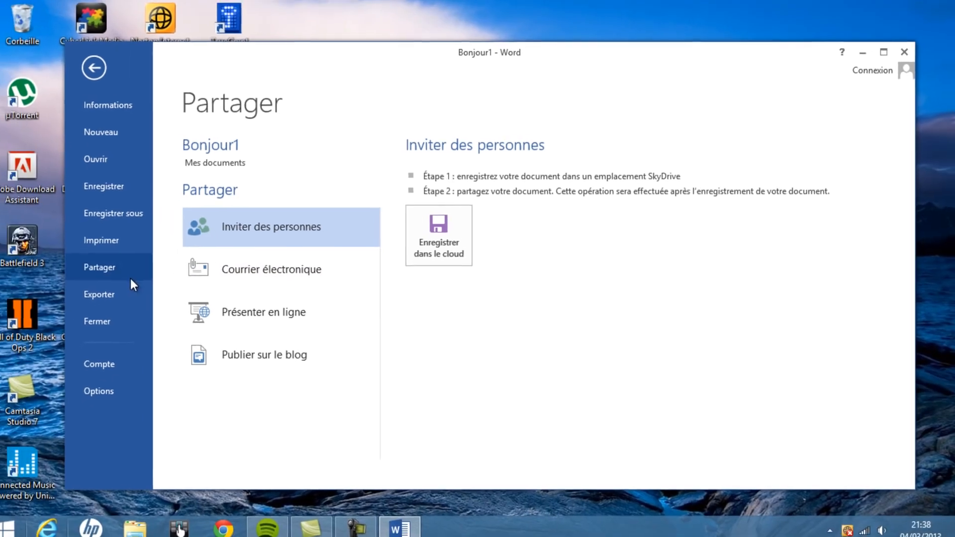
pyautogui.click(120, 295)
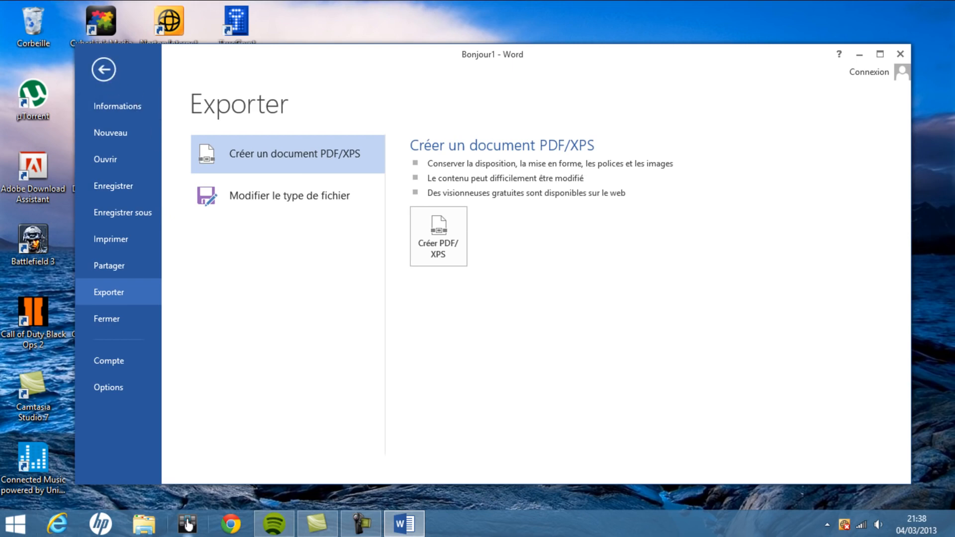
# Switch to File Explorer, open the Documents library and examine the properties of the first Bonjour file
pyautogui.click(144, 524)
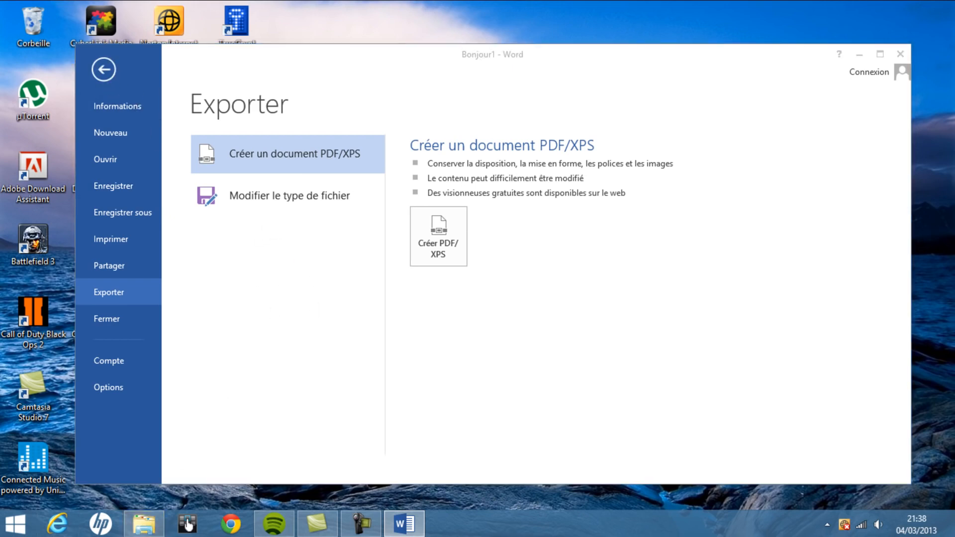
pyautogui.doubleClick(369, 151)
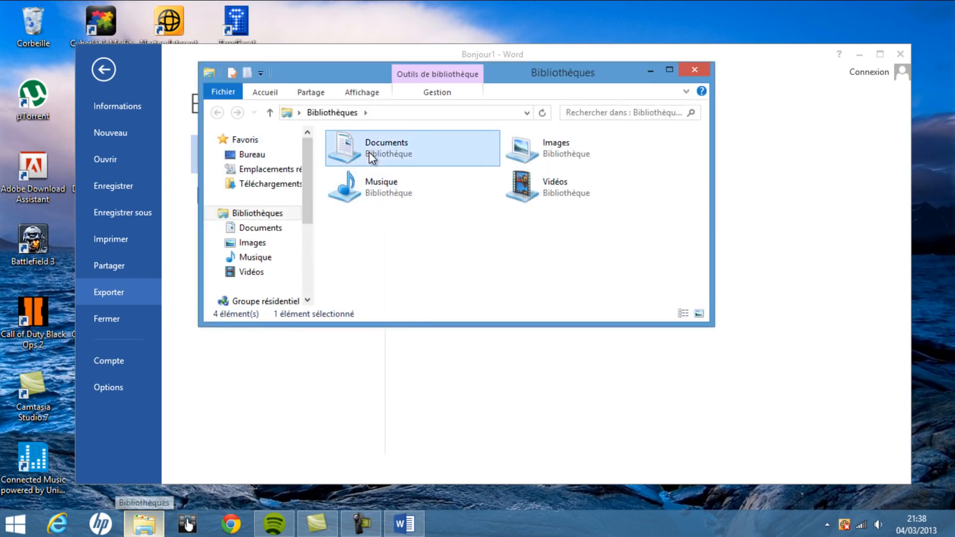
pyautogui.scroll(-2, 422, 209)
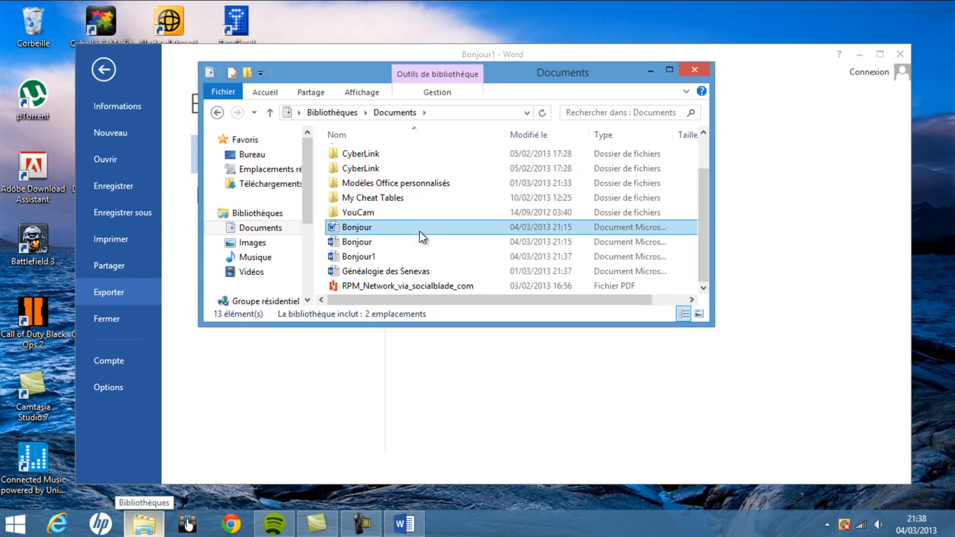
pyautogui.click(419, 230)
pyautogui.rightClick(419, 231)
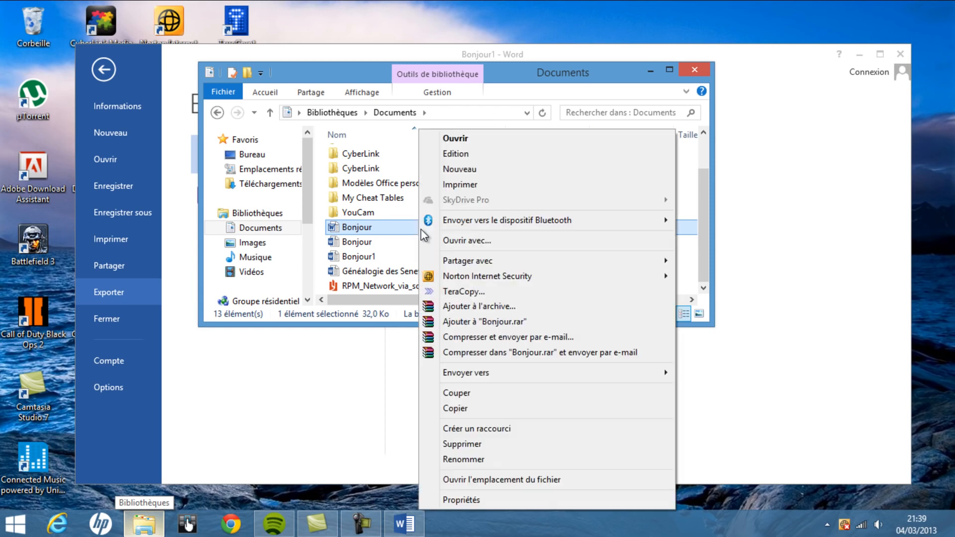
pyautogui.click(530, 500)
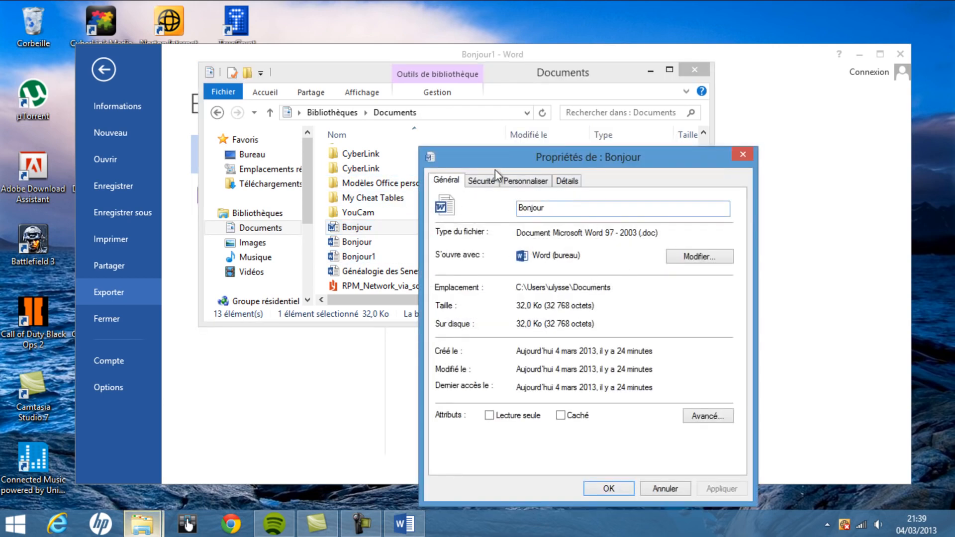
pyautogui.click(745, 157)
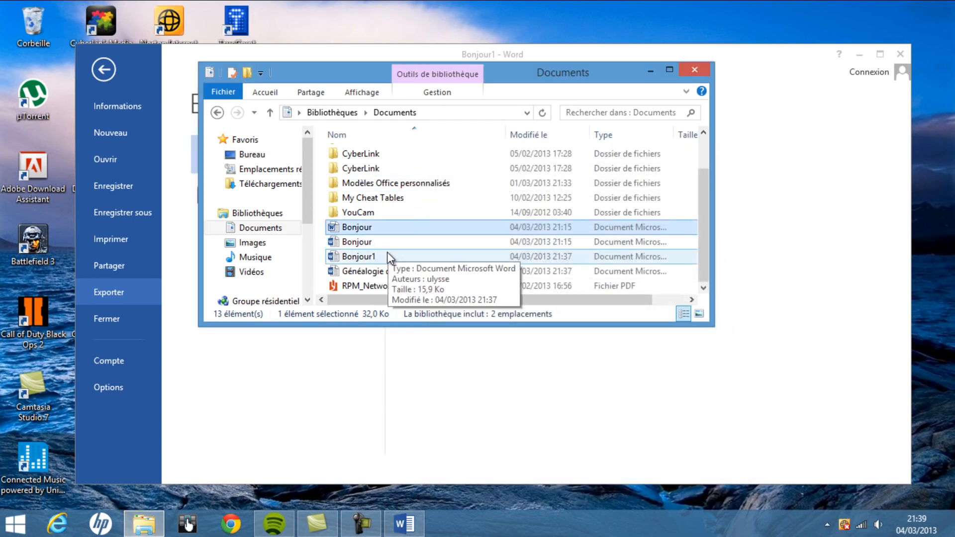
# Examine the file type in the properties of Bonjour1, close File Explorer and return to Word
pyautogui.rightClick(387, 252)
pyautogui.click(462, 499)
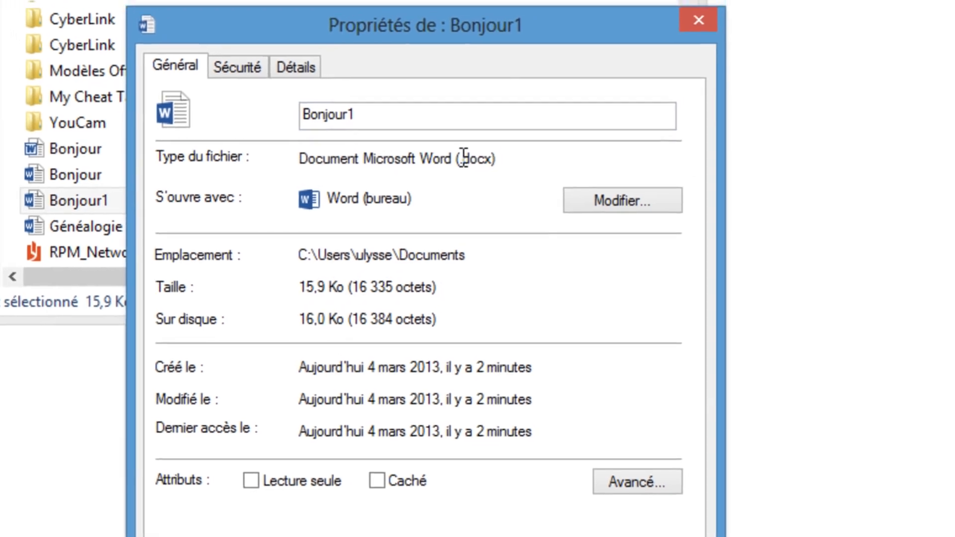
pyautogui.moveTo(491, 139); pyautogui.dragTo(526, 138)
pyautogui.moveTo(452, 194); pyautogui.dragTo(460, 191)
pyautogui.click(466, 234)
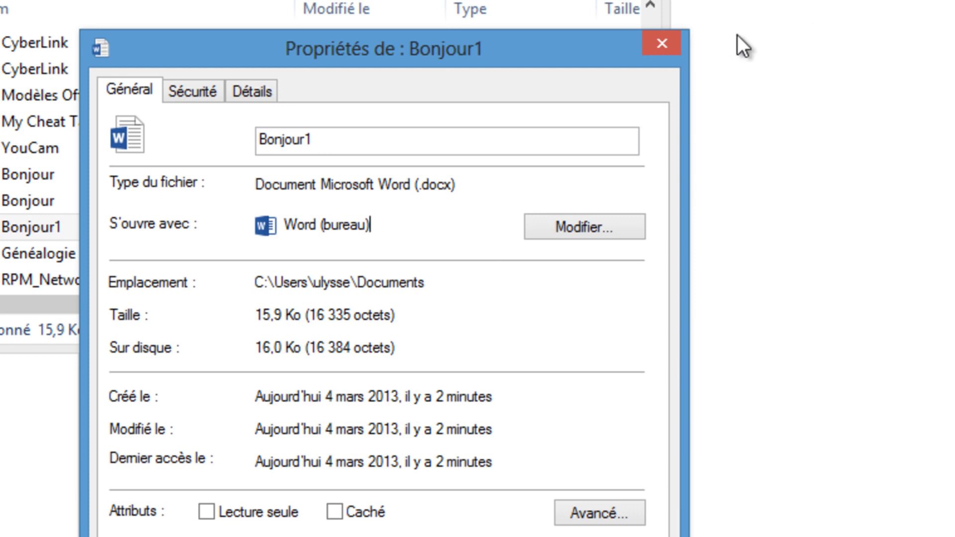
pyautogui.click(662, 45)
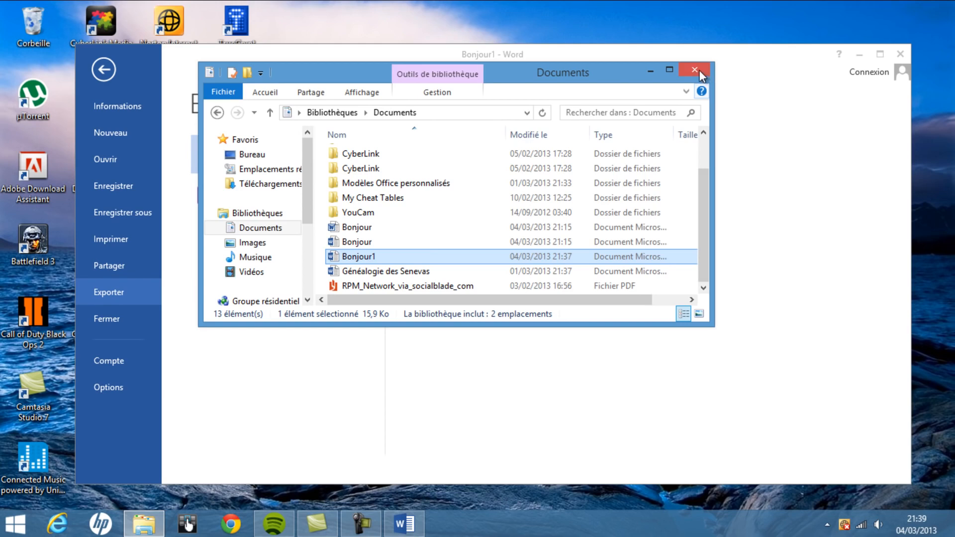
pyautogui.click(696, 69)
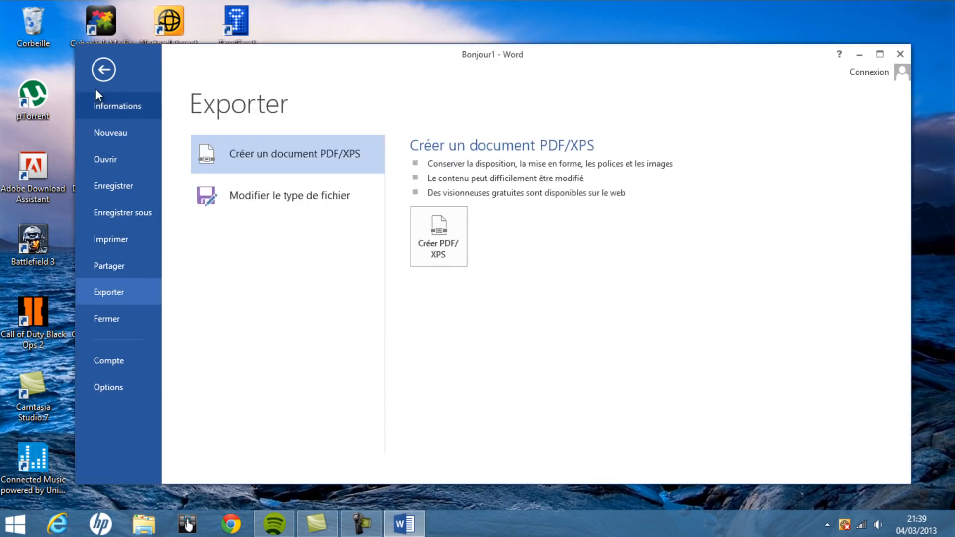
# Save a copy named Bonjour1 in the Documents library as a Word 97-2003 document, accepting the compatibility changes
pyautogui.click(105, 66)
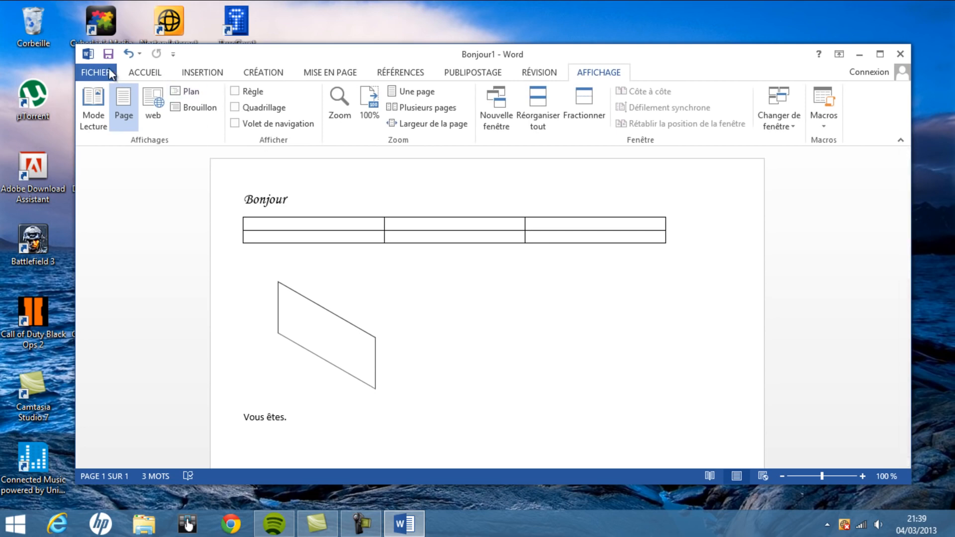
pyautogui.click(90, 71)
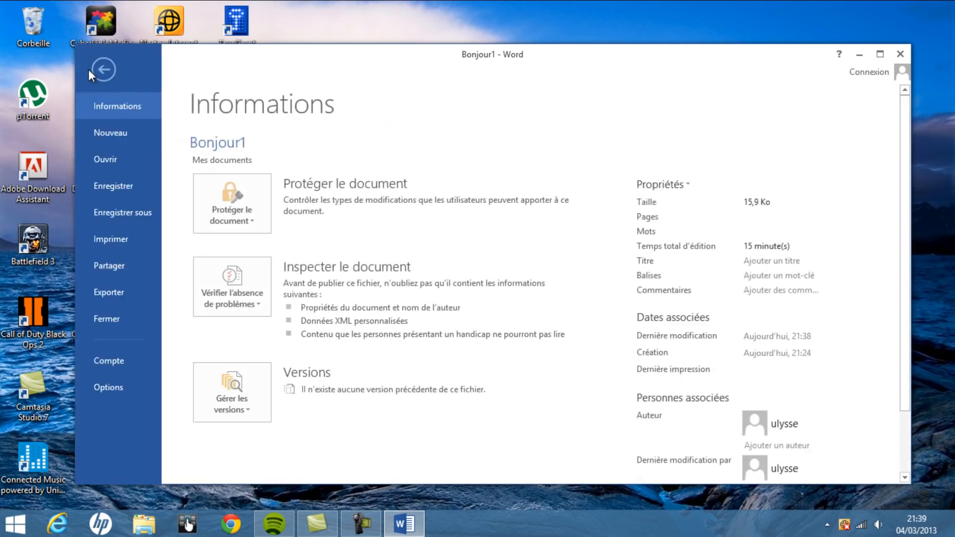
pyautogui.click(132, 212)
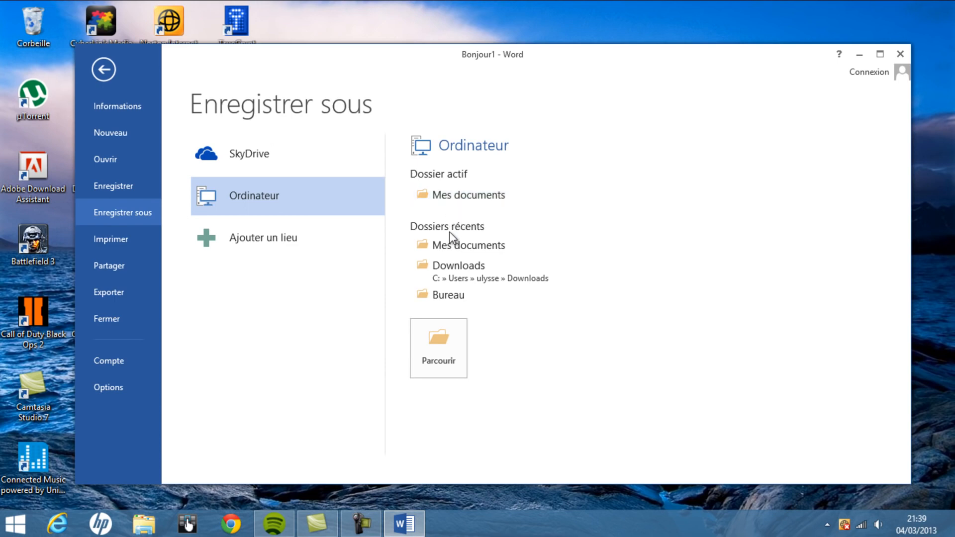
pyautogui.click(432, 195)
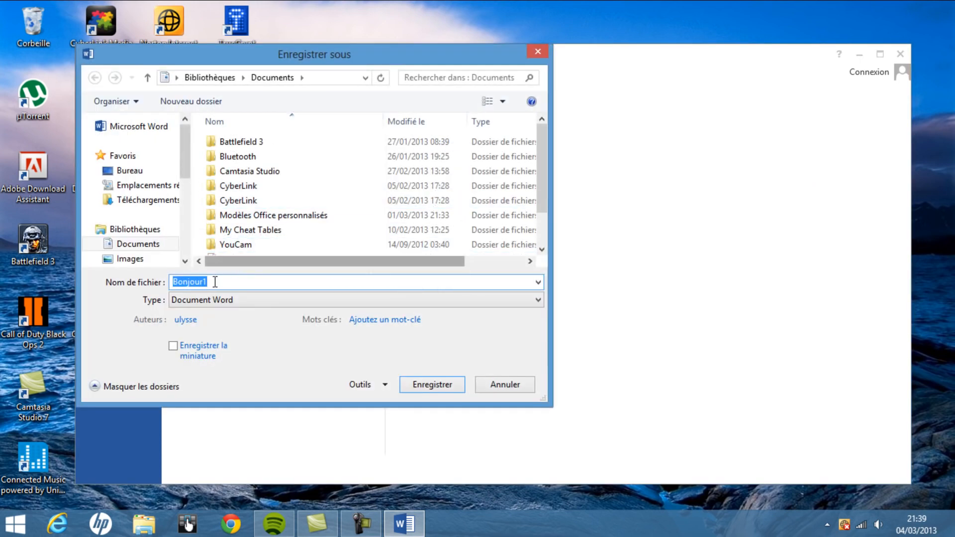
pyautogui.click(214, 281)
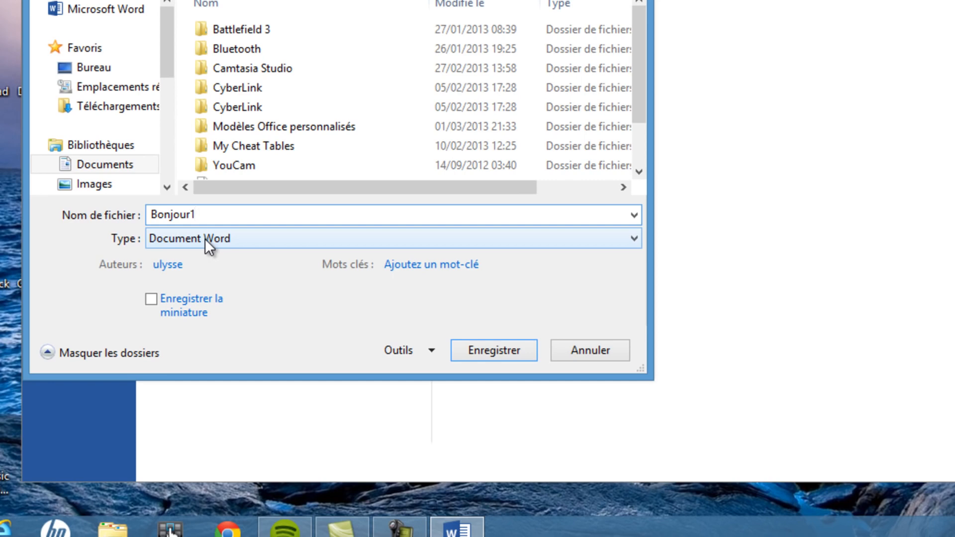
pyautogui.click(205, 238)
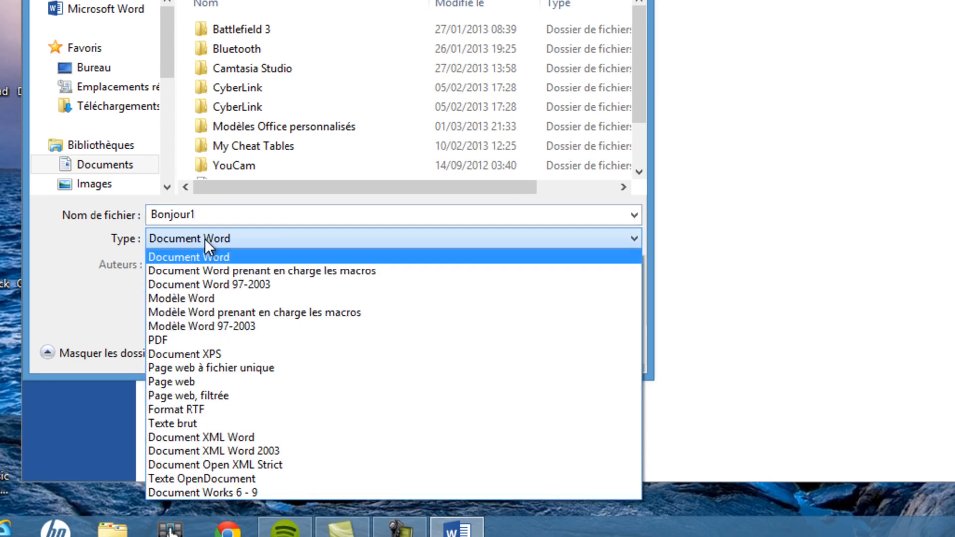
pyautogui.click(219, 283)
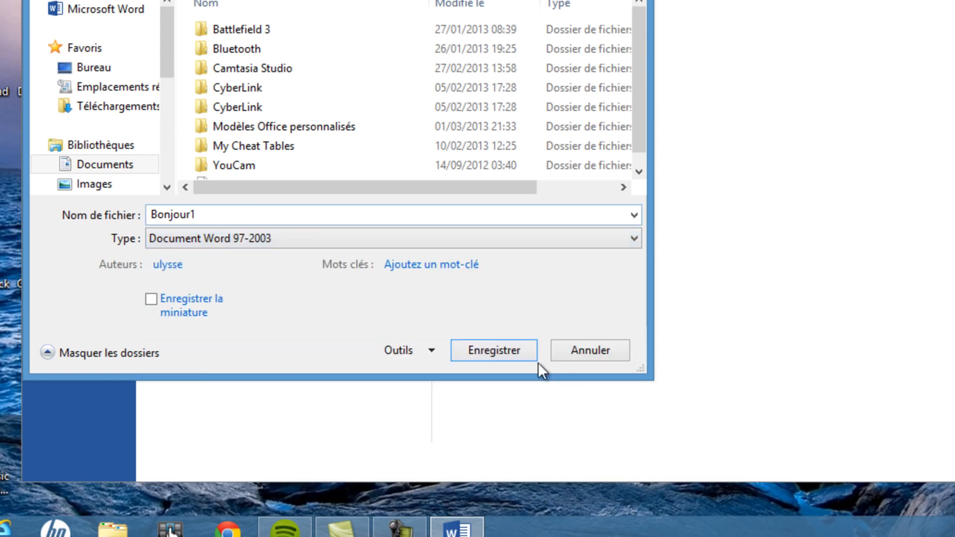
pyautogui.click(507, 348)
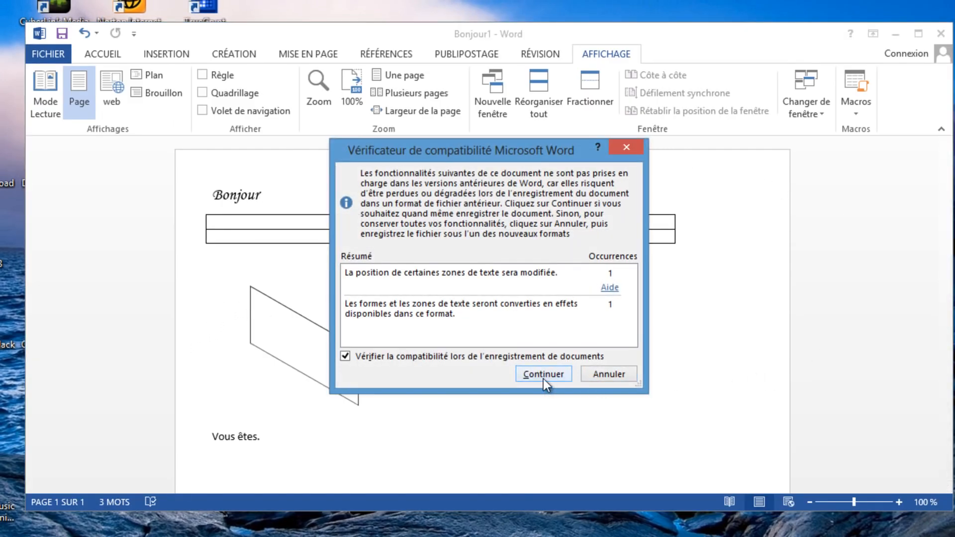
pyautogui.click(543, 374)
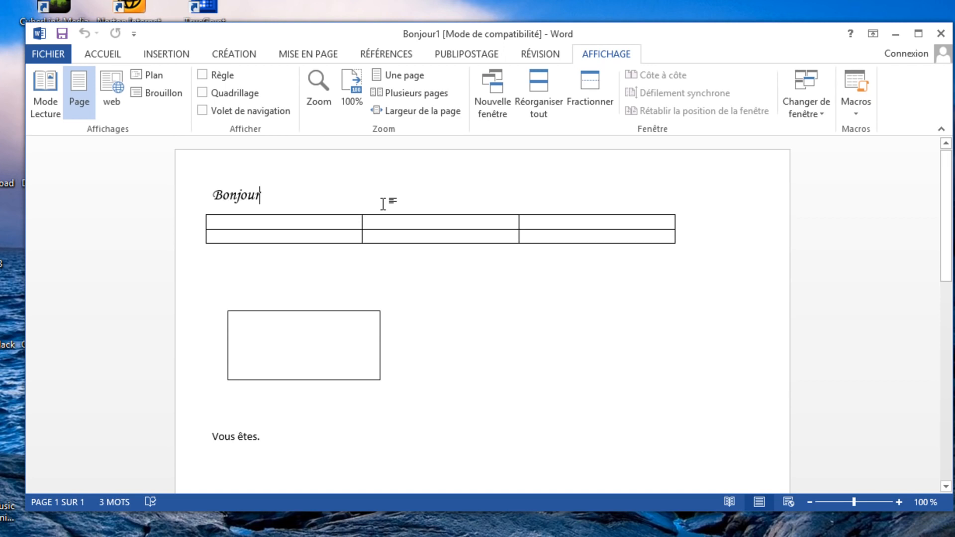
pyautogui.moveTo(538, 32); pyautogui.dragTo(520, 53)
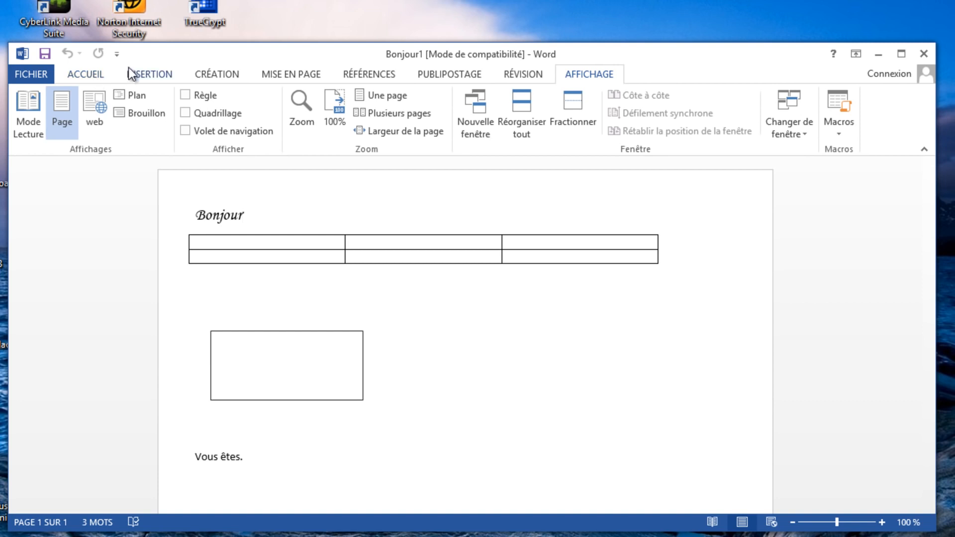
pyautogui.moveTo(255, 213); pyautogui.dragTo(195, 214)
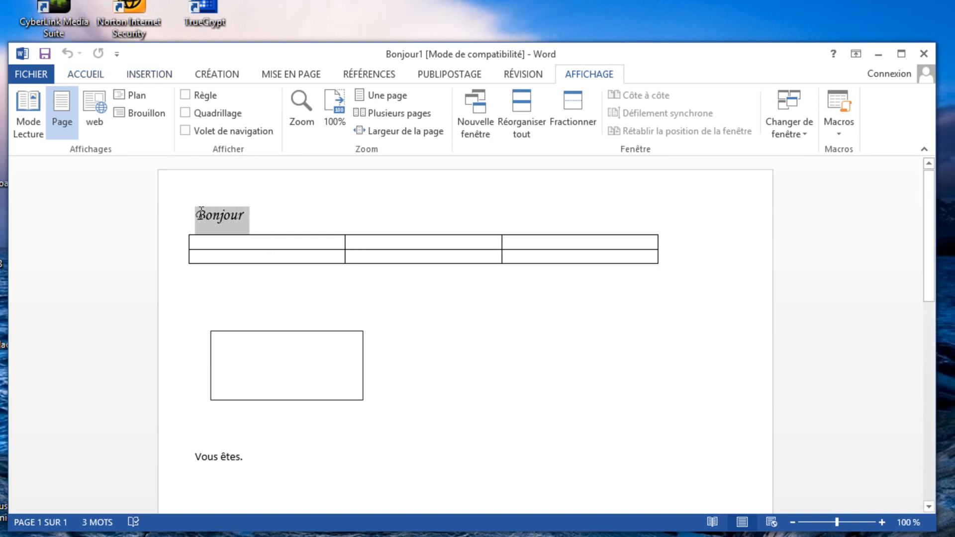
pyautogui.click(447, 216)
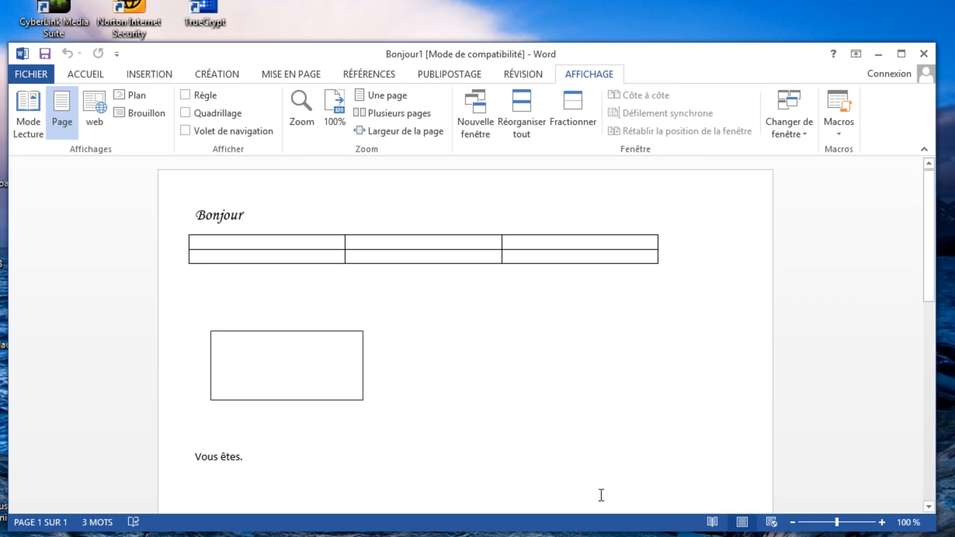
pyautogui.click(421, 536)
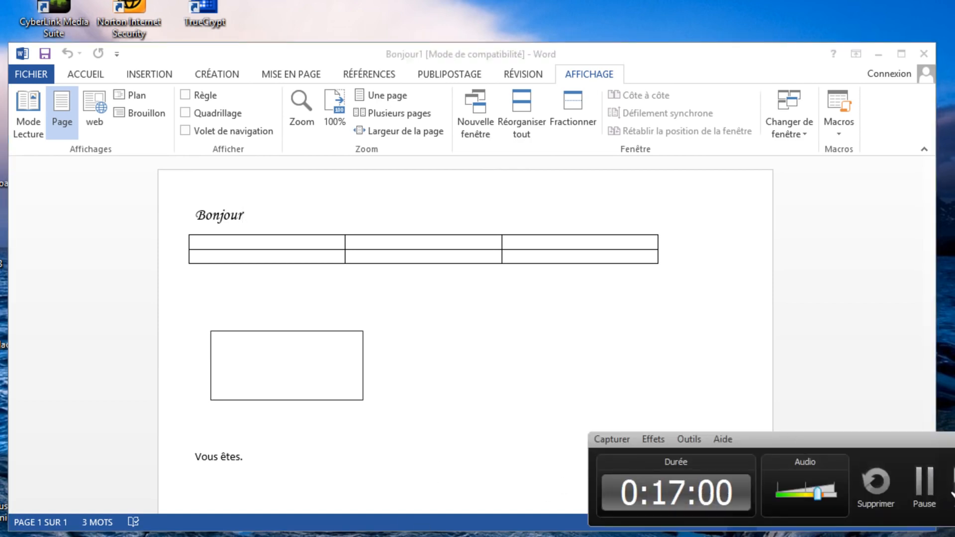